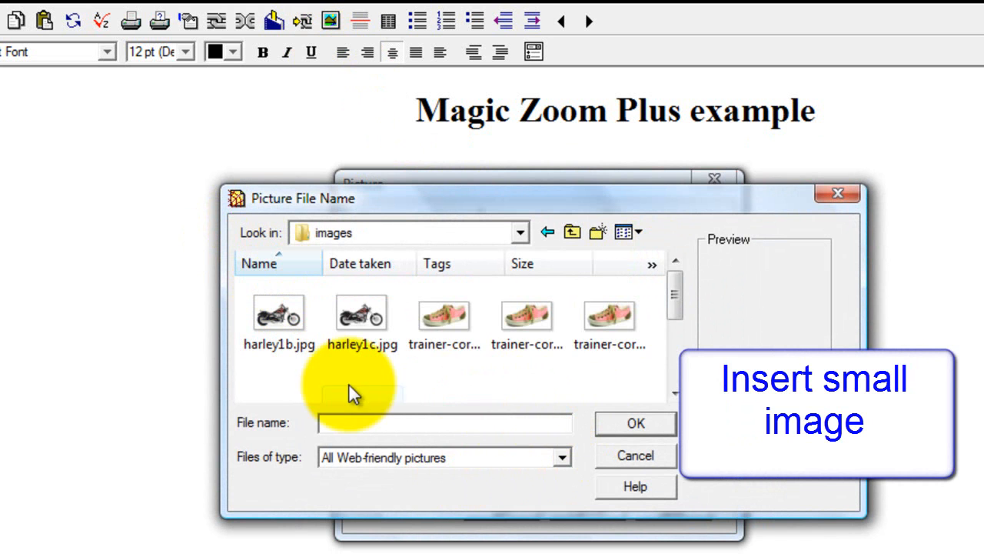
Step: Insert harley1b.jpg under the heading as images/harley1b.jpg without copying, then select it
left_click(268, 313)
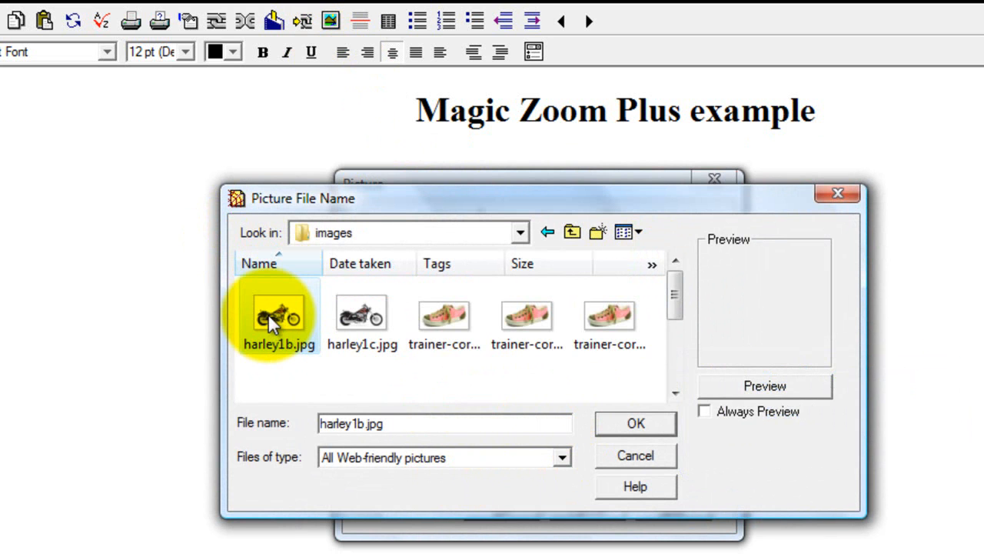
left_click(632, 424)
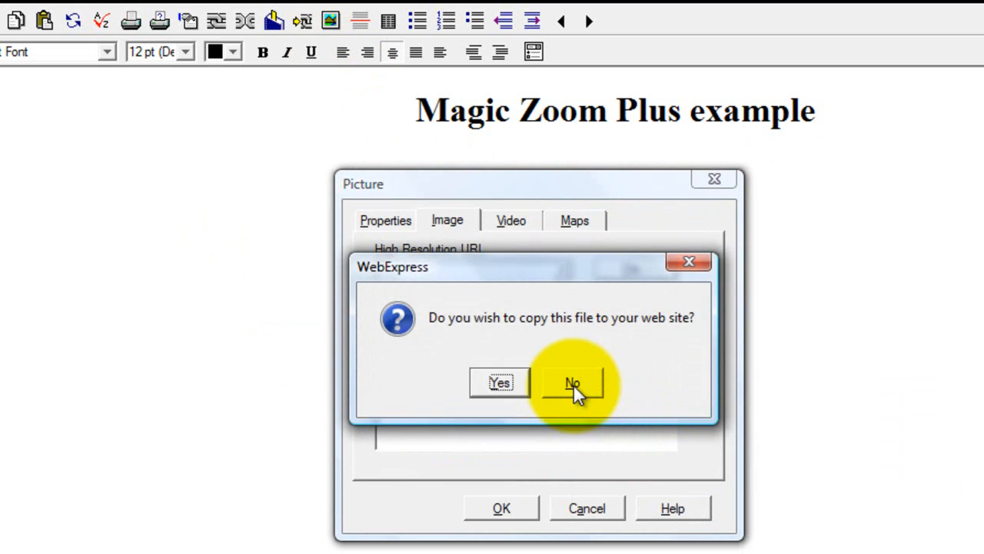
left_click(573, 382)
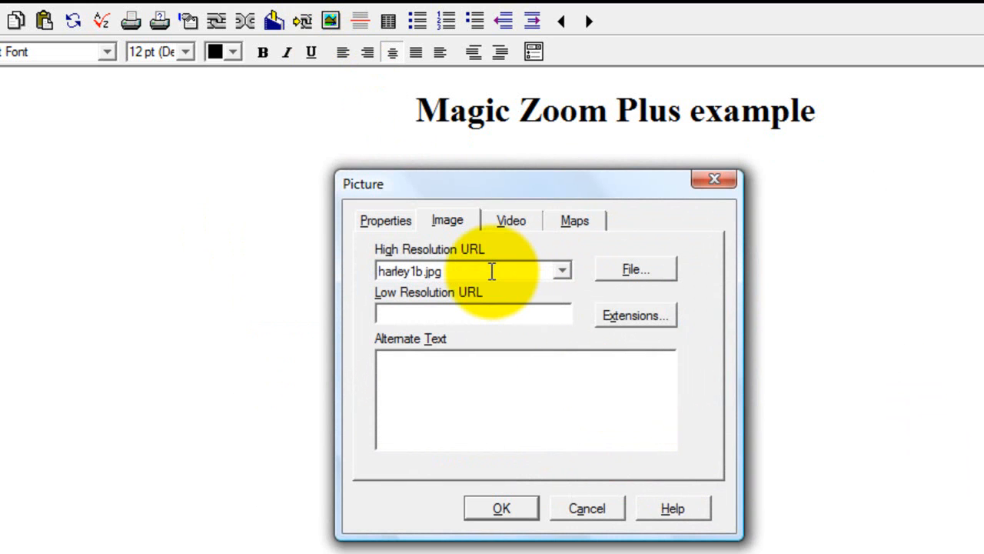
key("Home")
type("im")
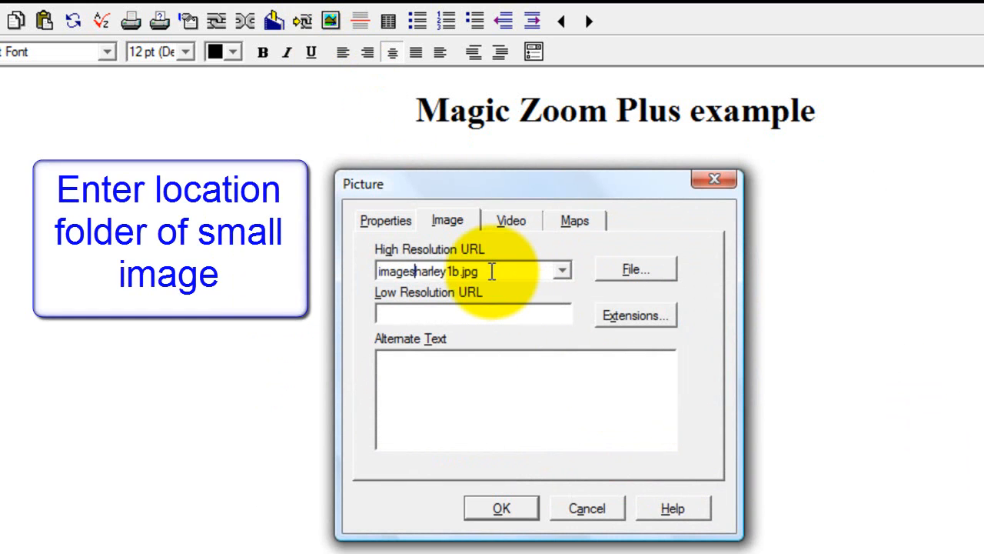
type("ages/")
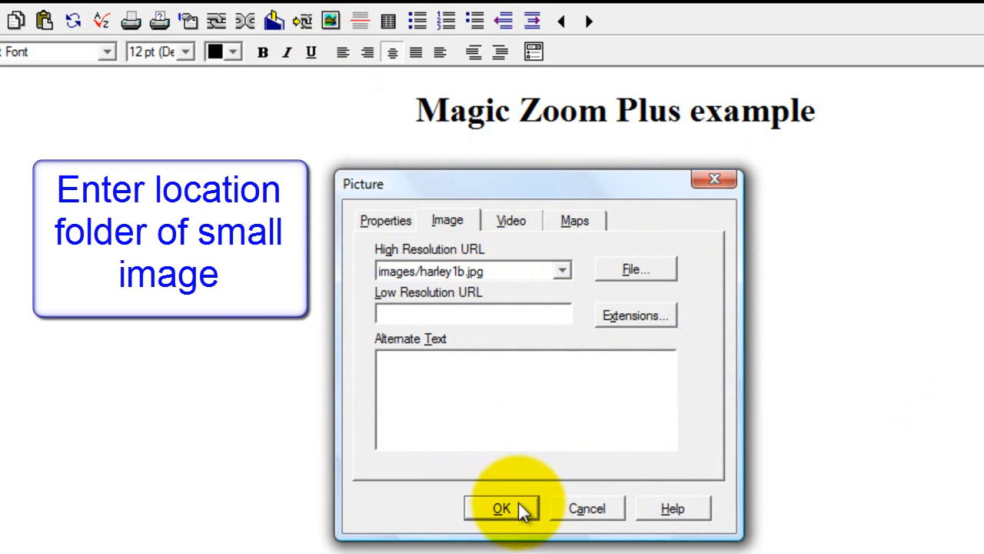
left_click(515, 503)
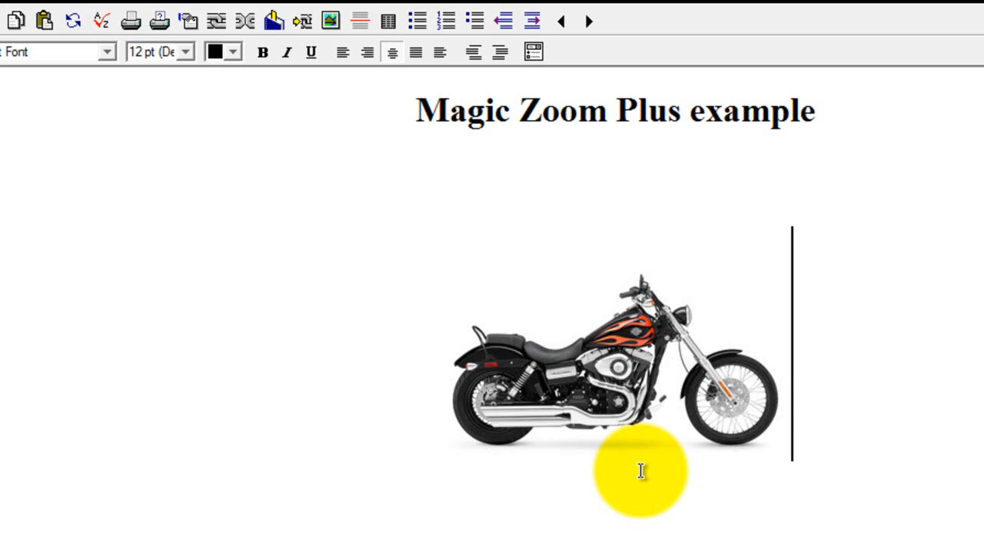
left_click(555, 382)
Step: Link the motorcycle picture to harley1c.jpg, showing all file types and declining to copy it
key("F5")
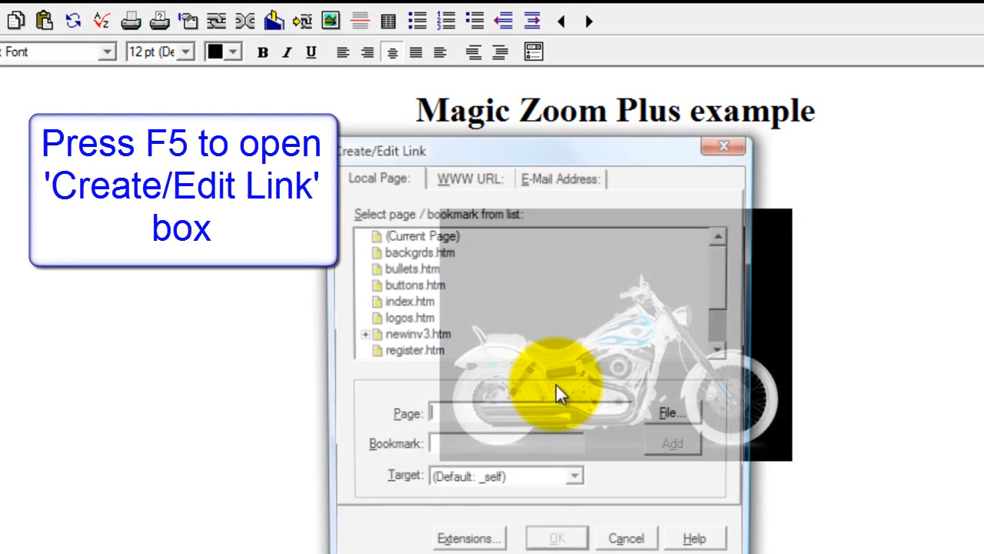
left_click(675, 414)
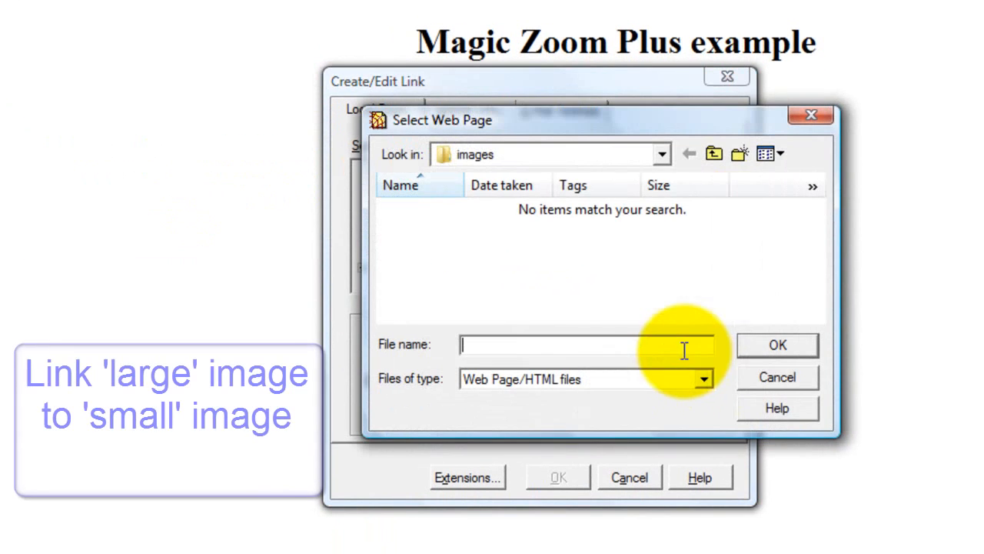
left_click(633, 380)
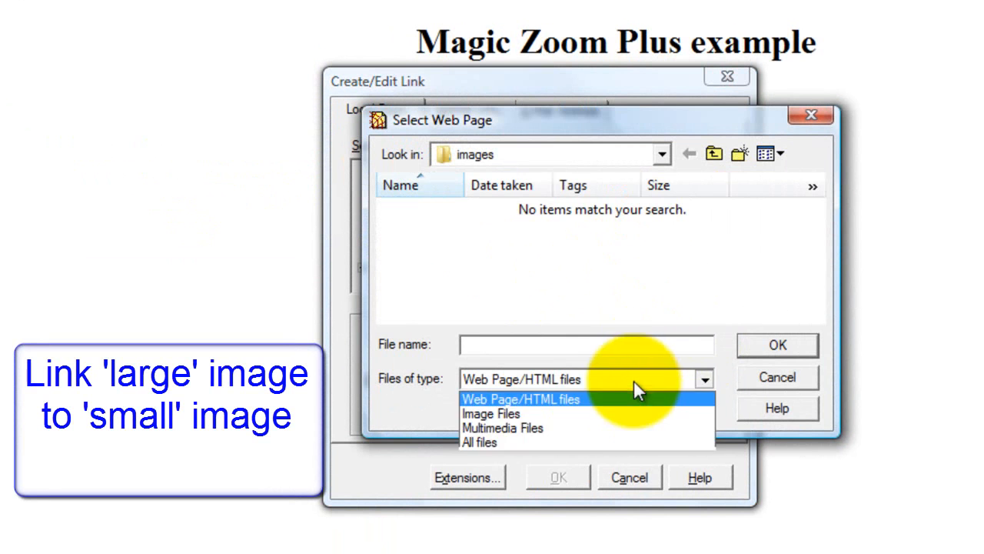
left_click(525, 442)
left_click(504, 238)
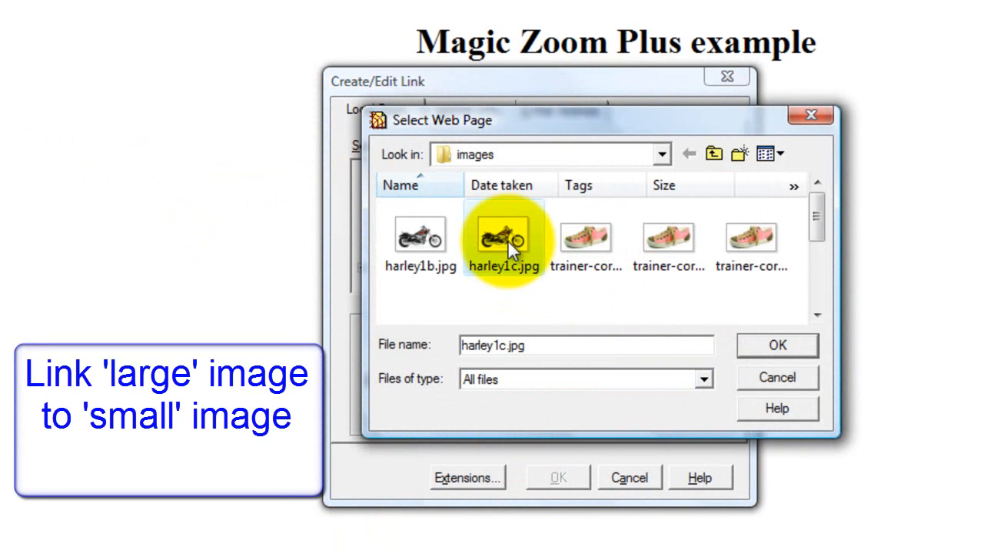
left_click(775, 351)
left_click(574, 315)
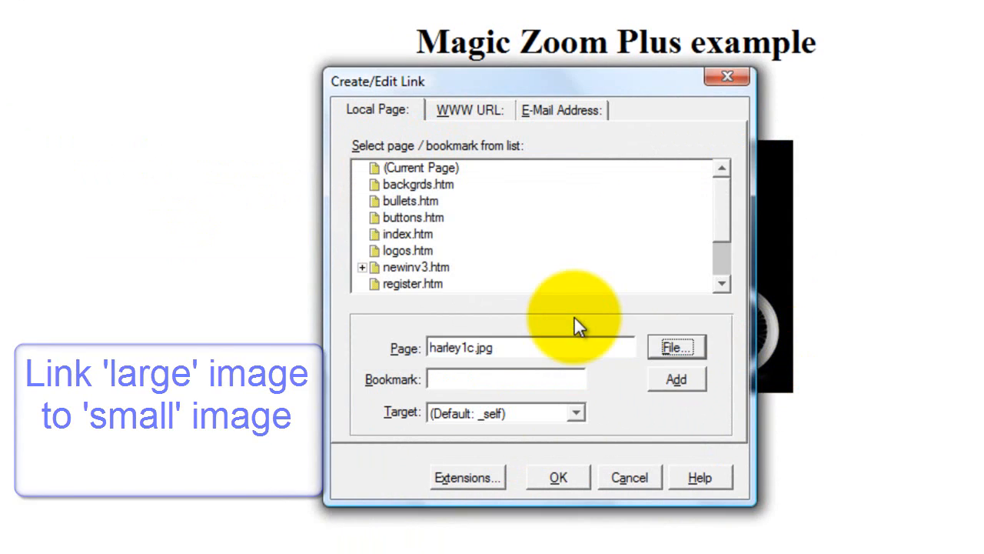
left_click(532, 351)
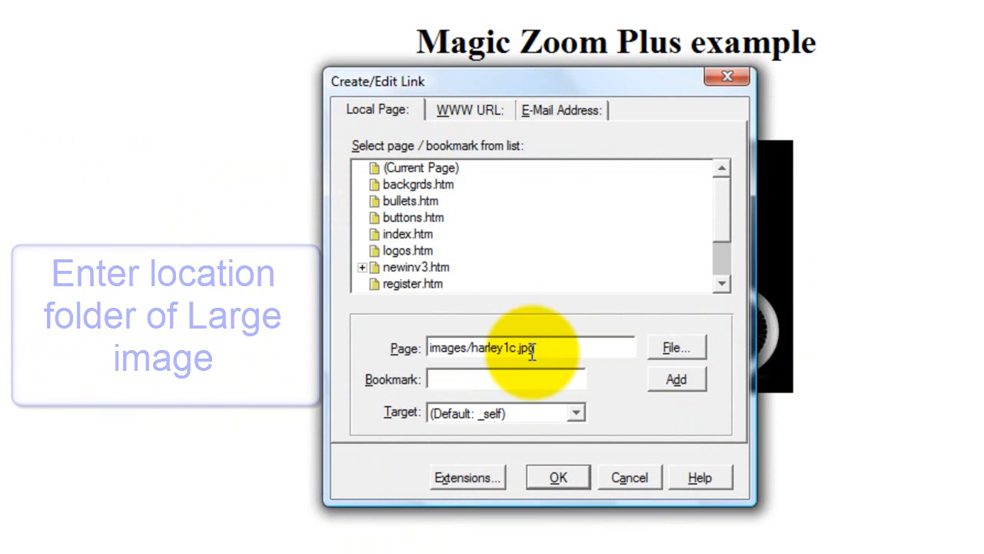
Step: Add the attribute class=MagicZoomPlus to the link, apply it, and save the page
left_click(484, 476)
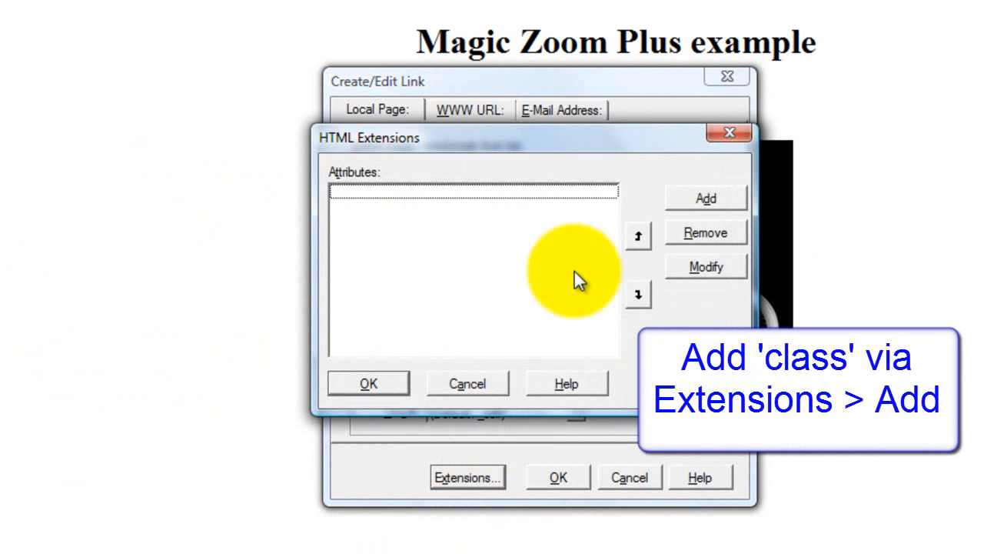
left_click(694, 198)
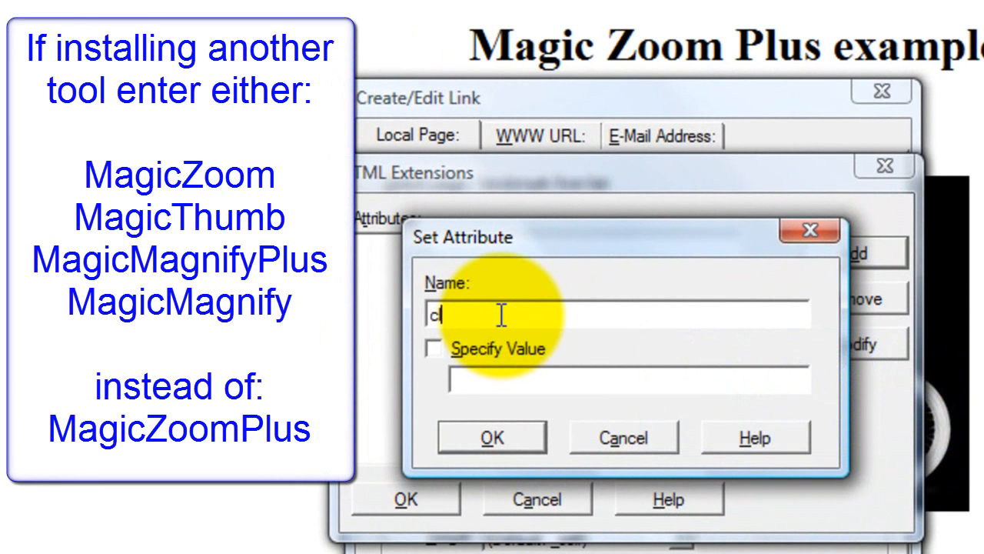
type("class")
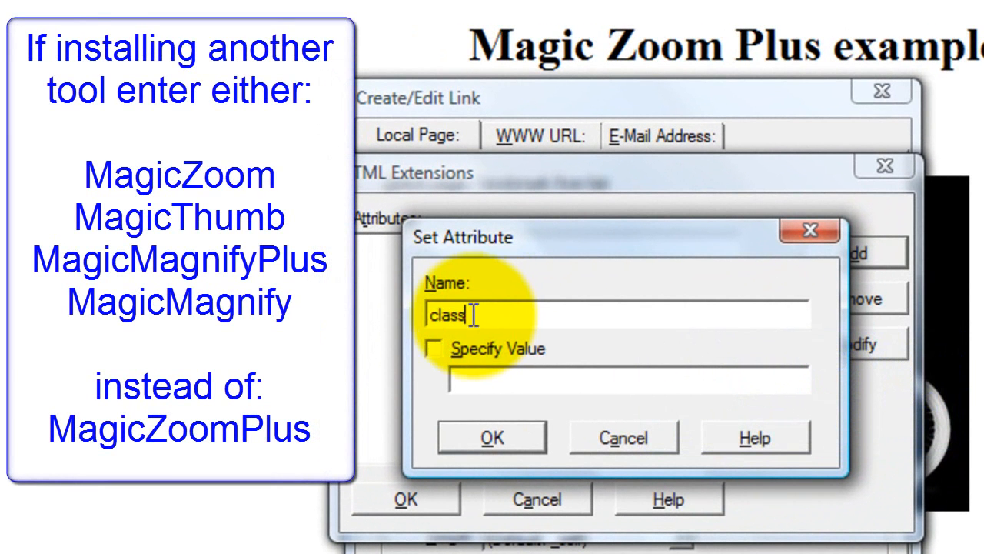
left_click(432, 347)
left_click(507, 381)
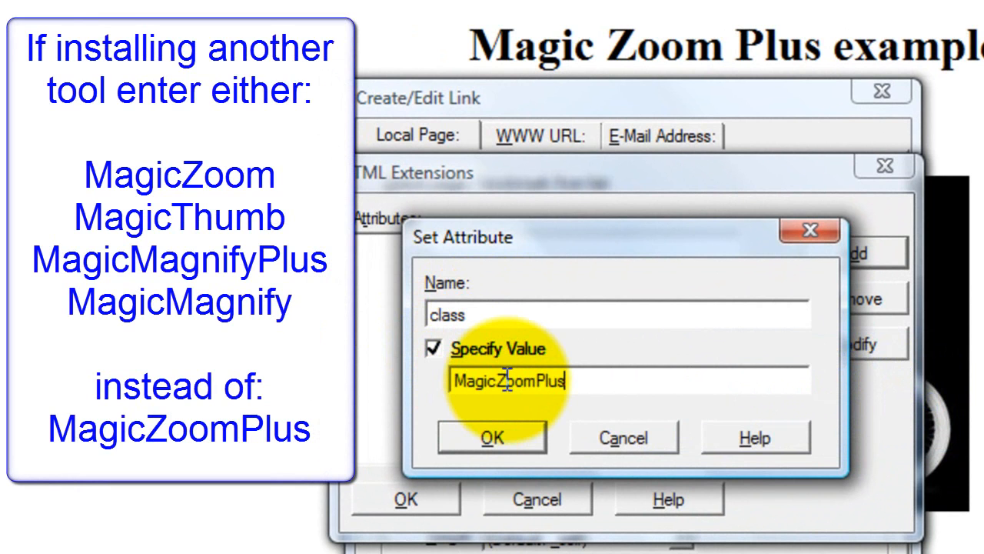
left_click(501, 438)
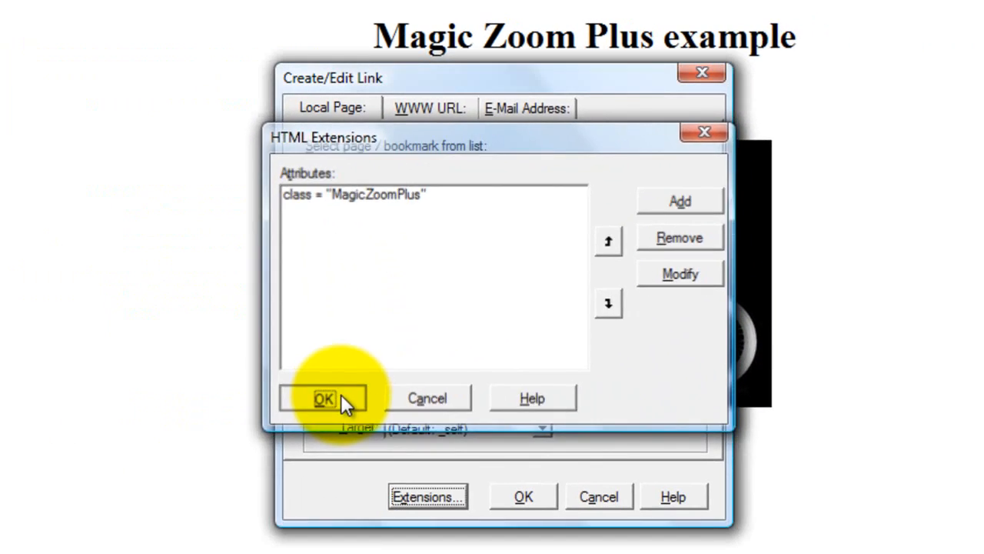
left_click(406, 499)
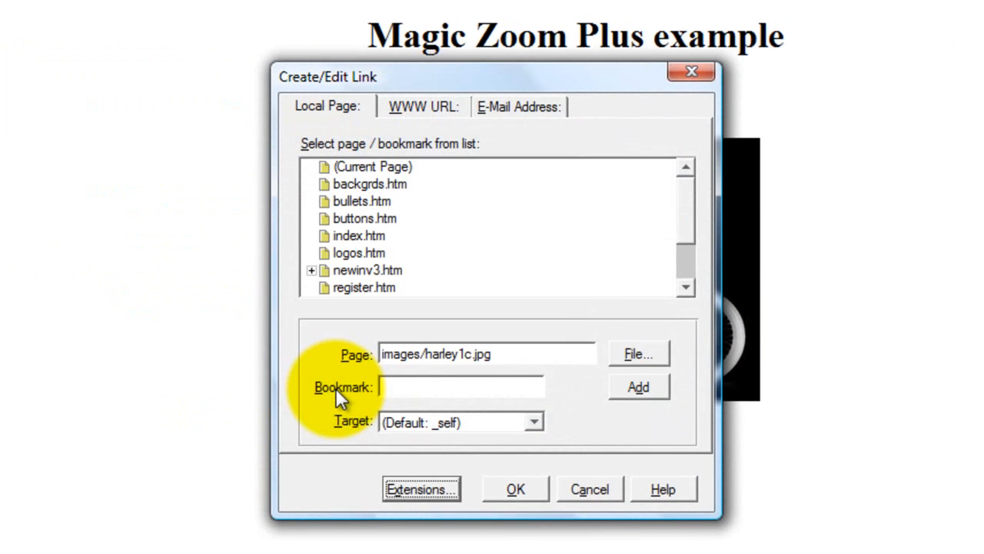
left_click(511, 492)
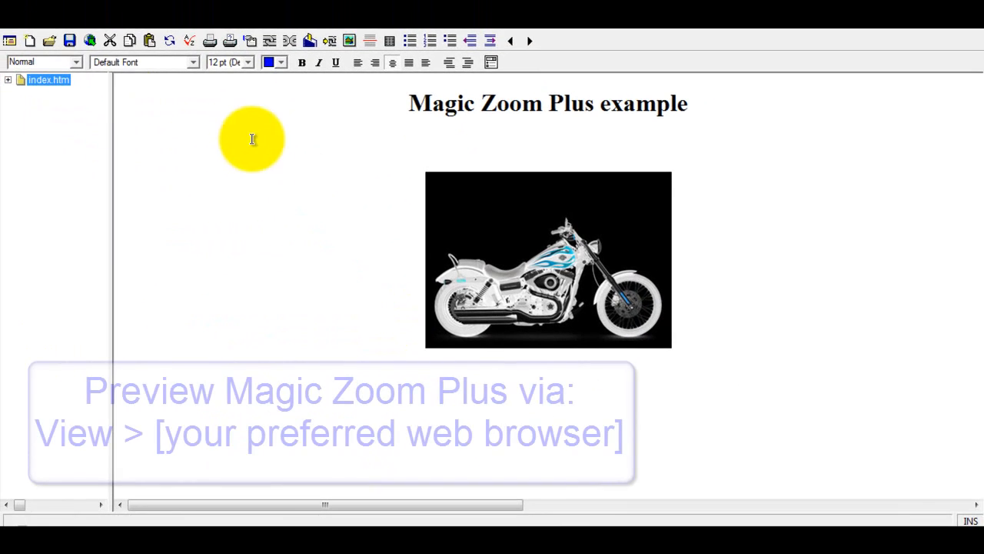
left_click(70, 39)
left_click(82, 28)
Step: Preview in Firefox and test the motorcycle's hover zoom and enlarged view, closing it afterwards
left_click(121, 100)
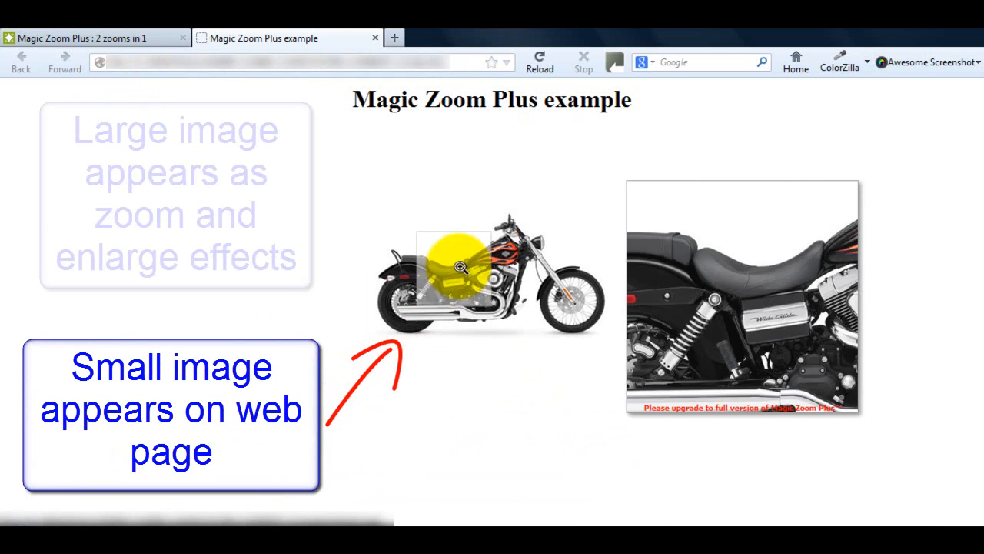
left_click(471, 277)
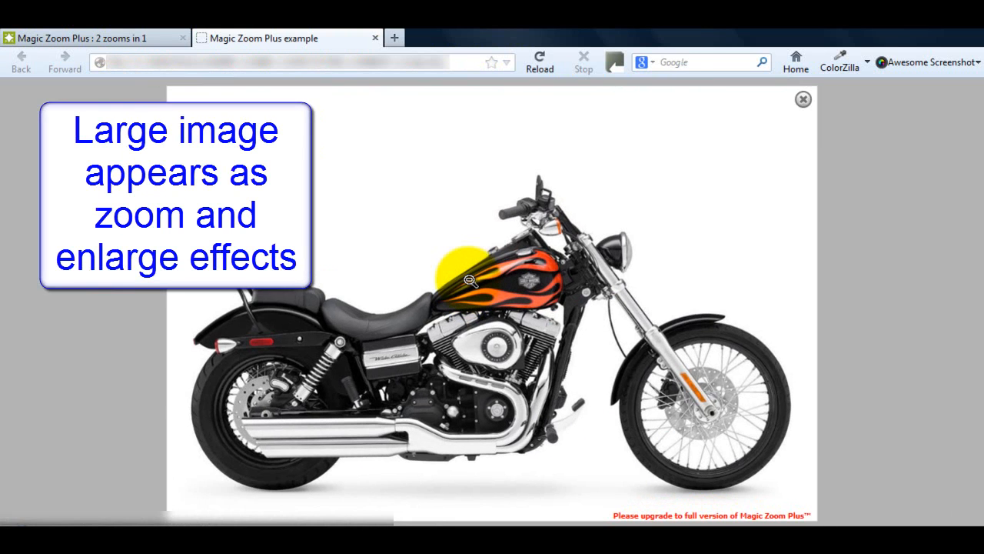
left_click(397, 391)
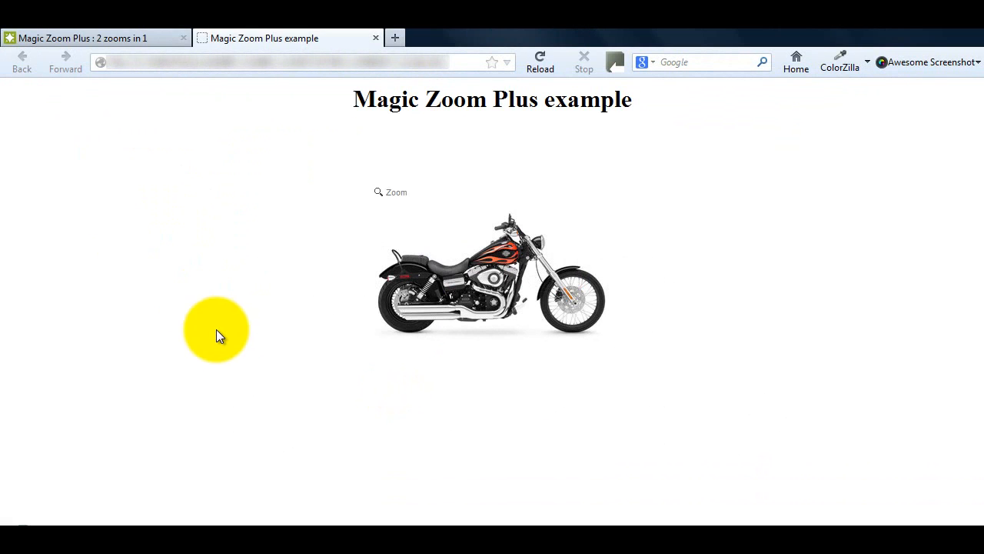
mouse_move(496, 266)
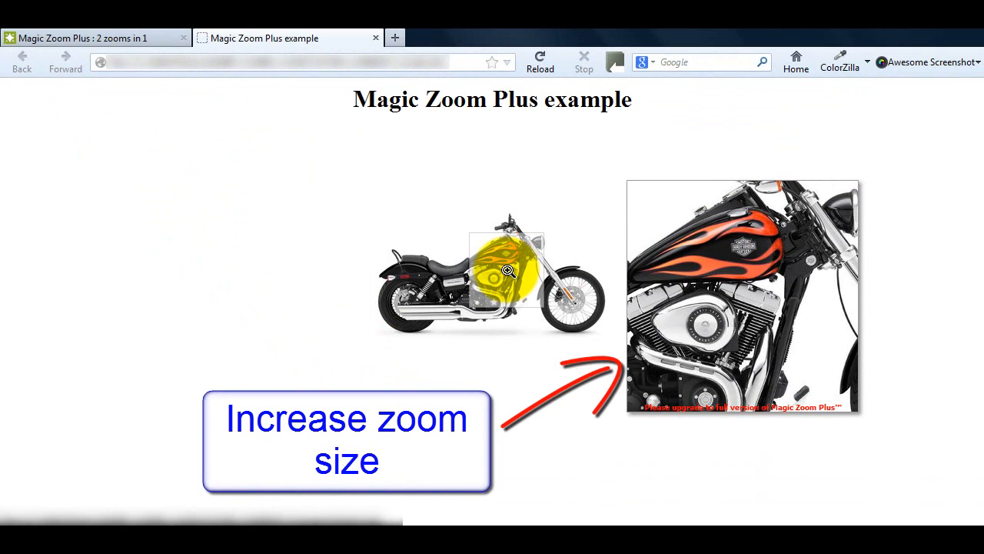
left_click(508, 270)
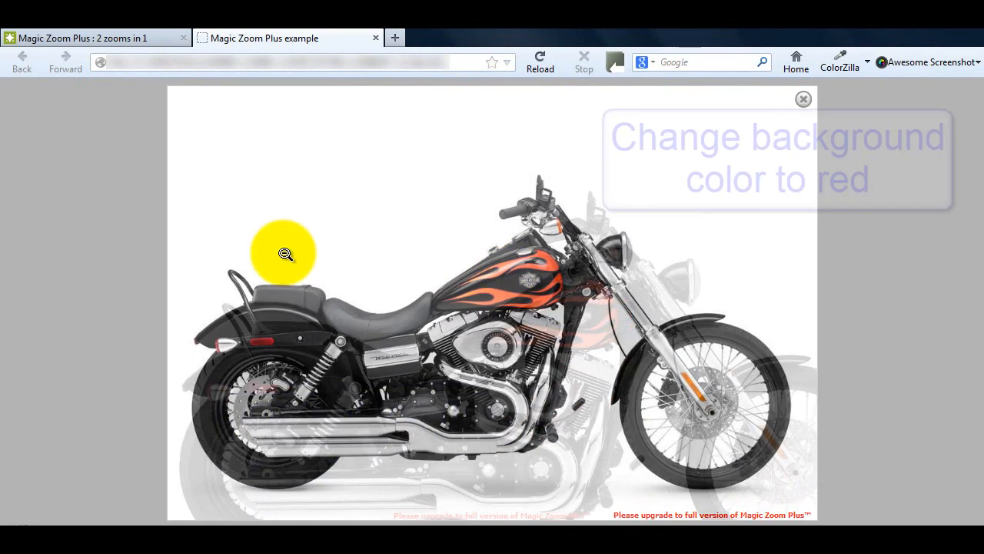
left_click(255, 501)
left_click(526, 334)
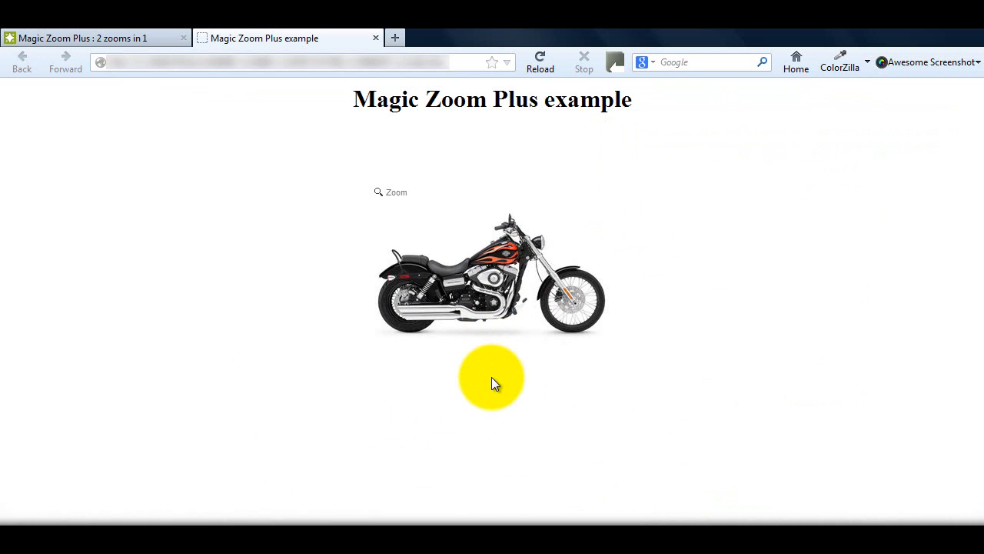
left_click(109, 37)
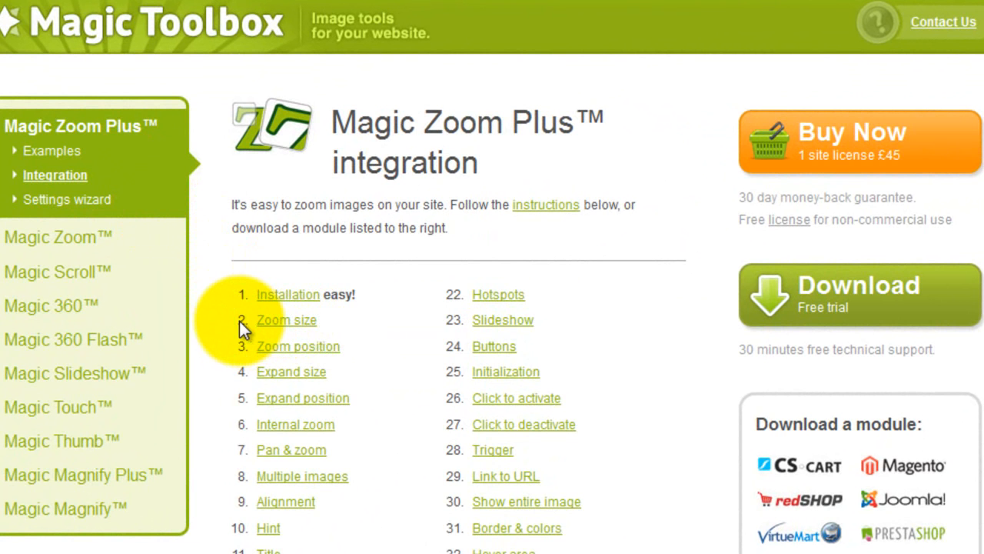
Step: In the Zoom size examples, select rel="zoom-width:400px; zoom-height:400px" in the code
scroll(232, 322, "down", 3)
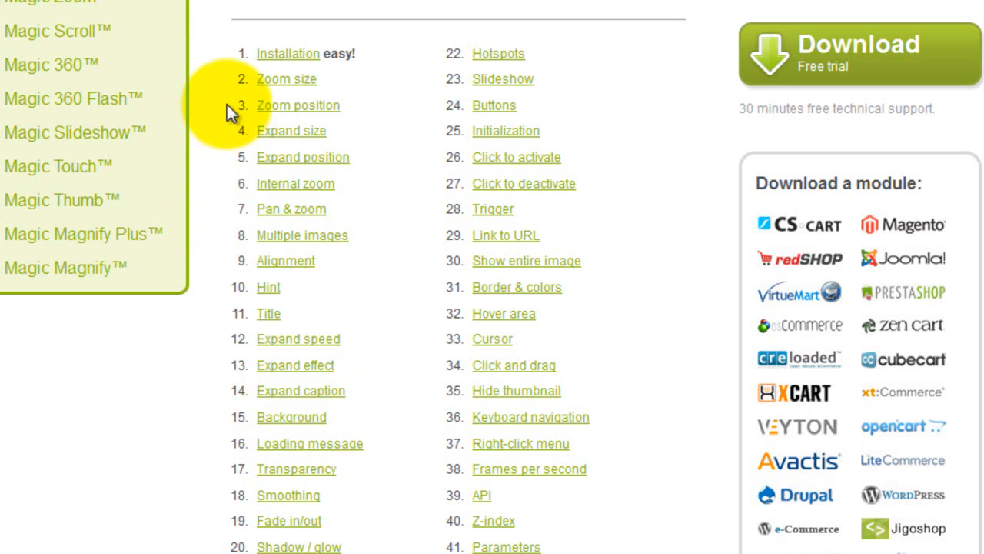
left_click(283, 81)
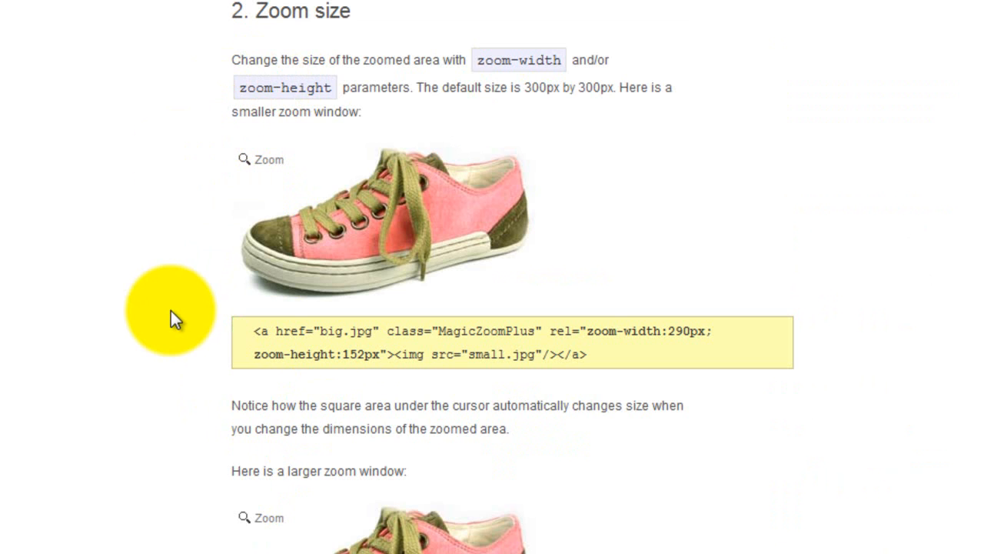
scroll(170, 311, "down", 3)
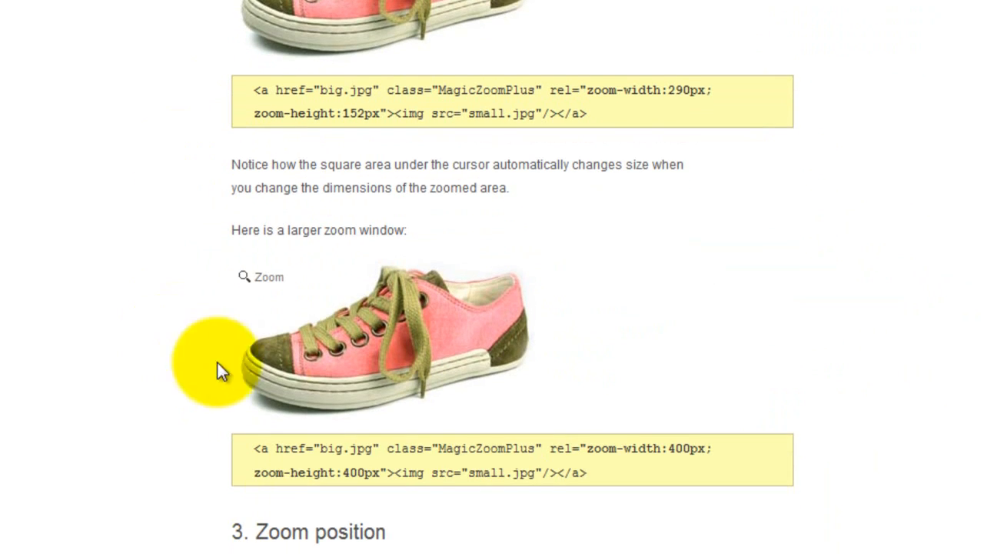
mouse_move(402, 351)
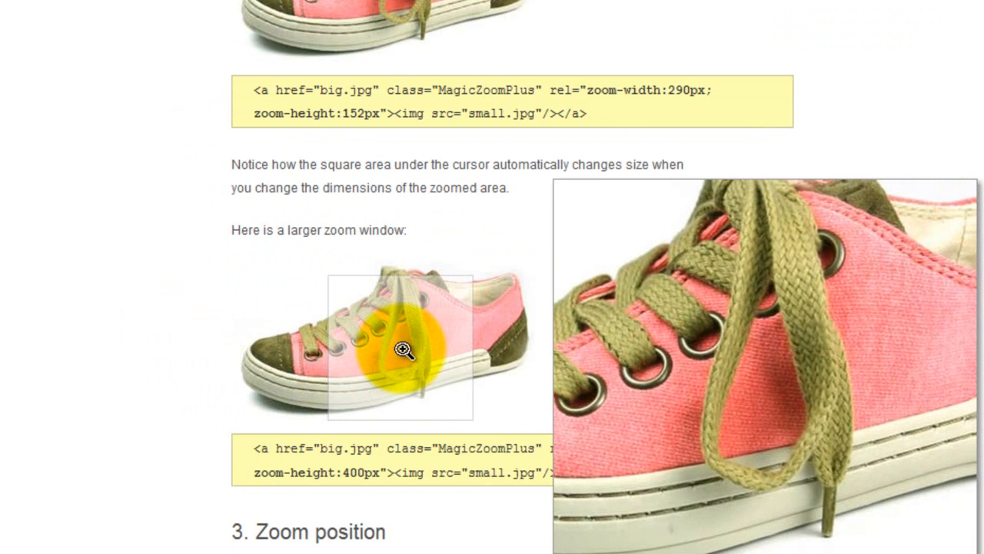
left_click_drag(552, 449, 386, 472)
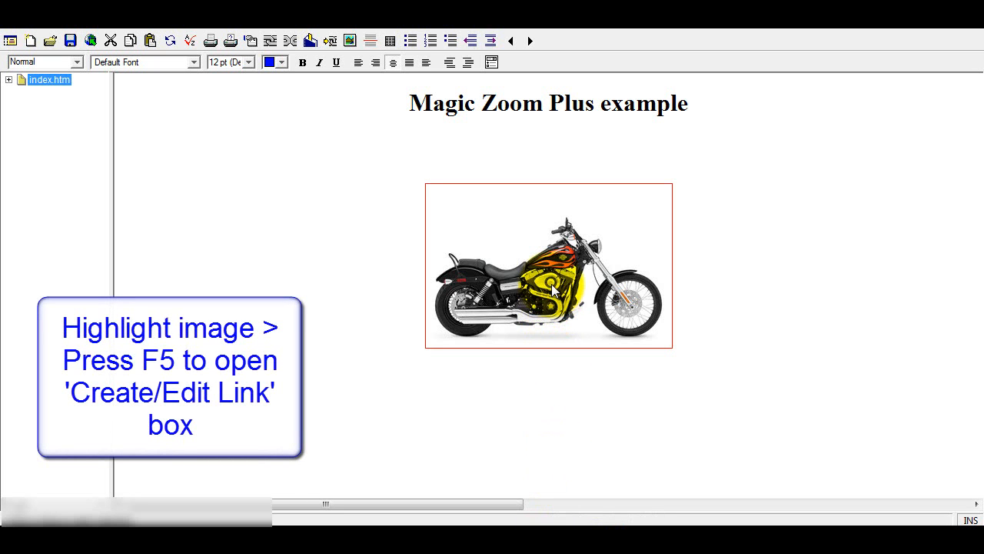
Step: Add a rel attribute to the motorcycle link and start typing its zoom-width value
key("F5")
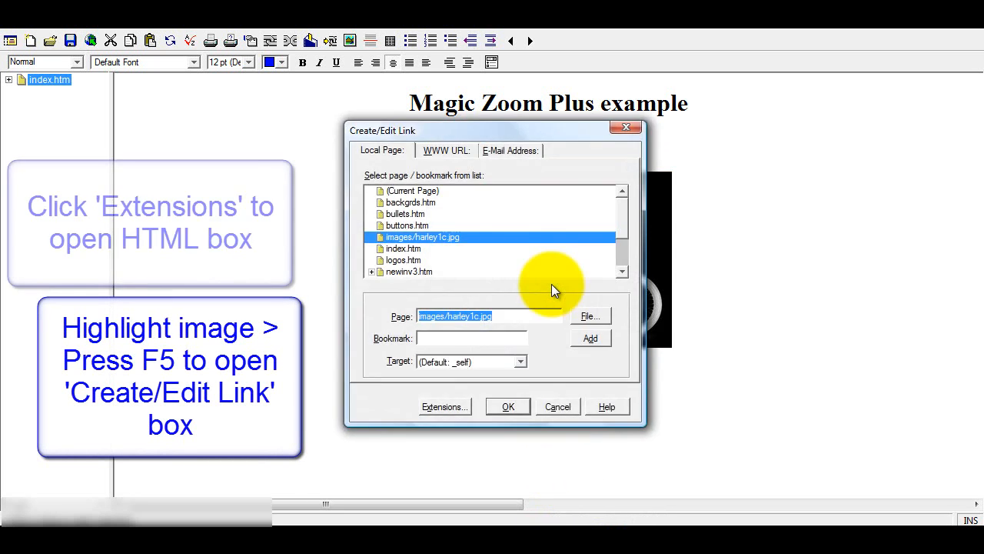
left_click(452, 410)
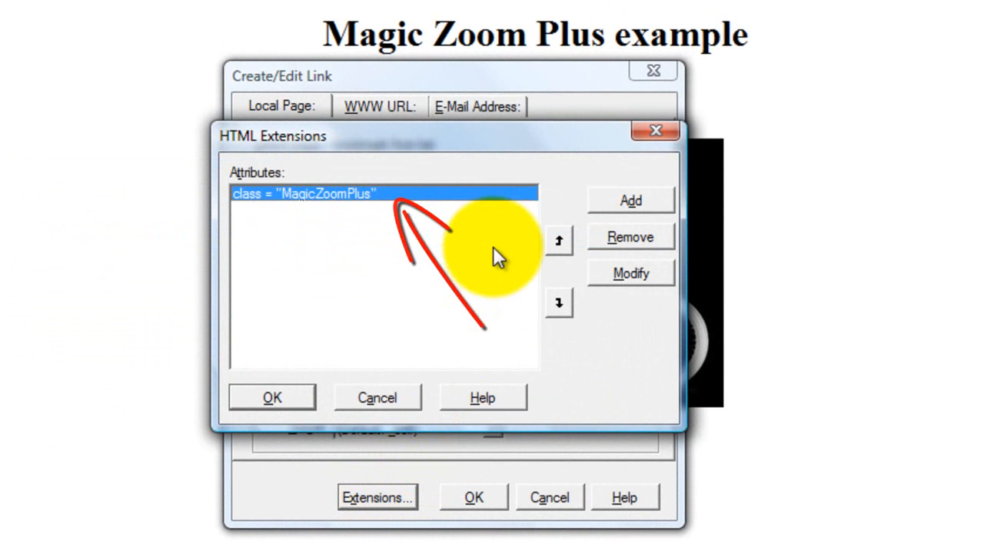
left_click(632, 200)
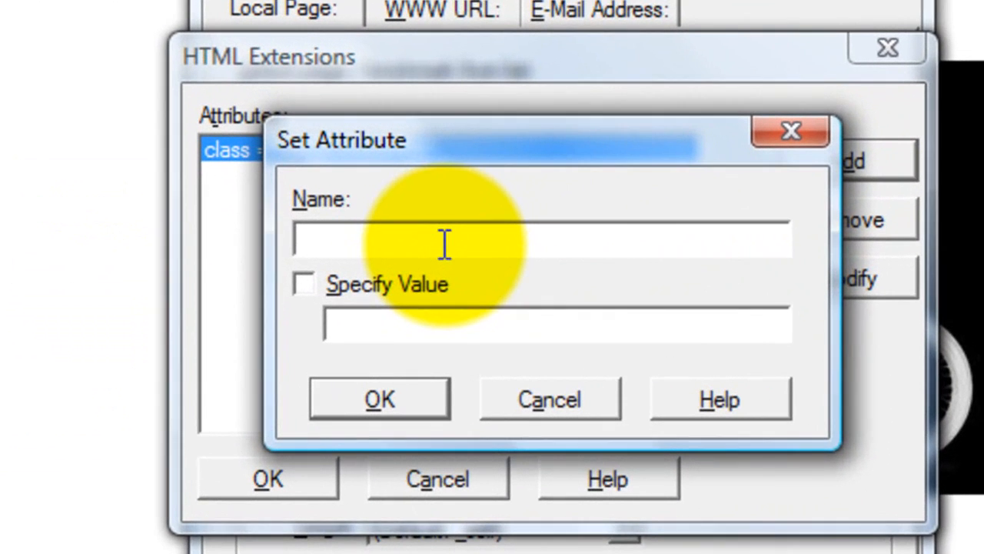
type("rel")
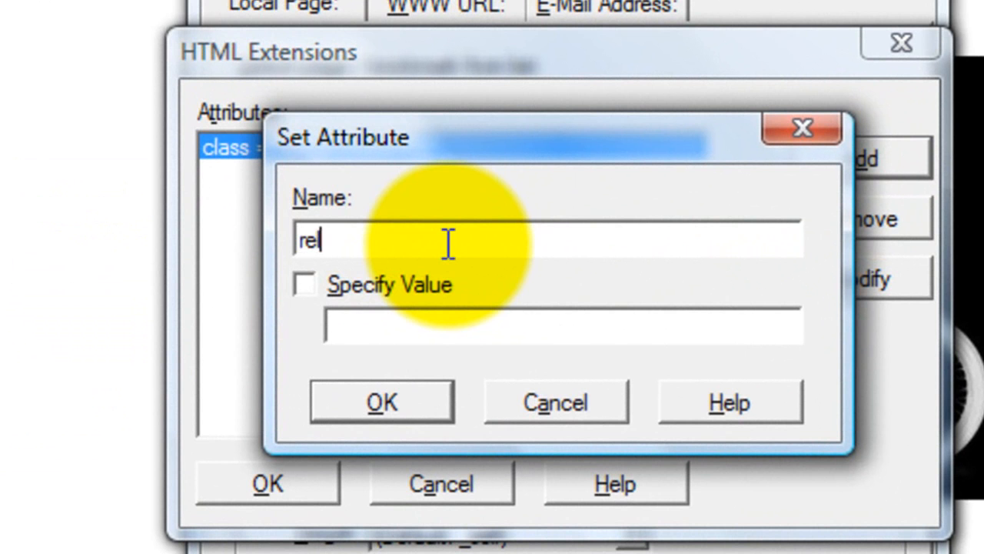
left_click(311, 291)
left_click(377, 317)
type("zoom")
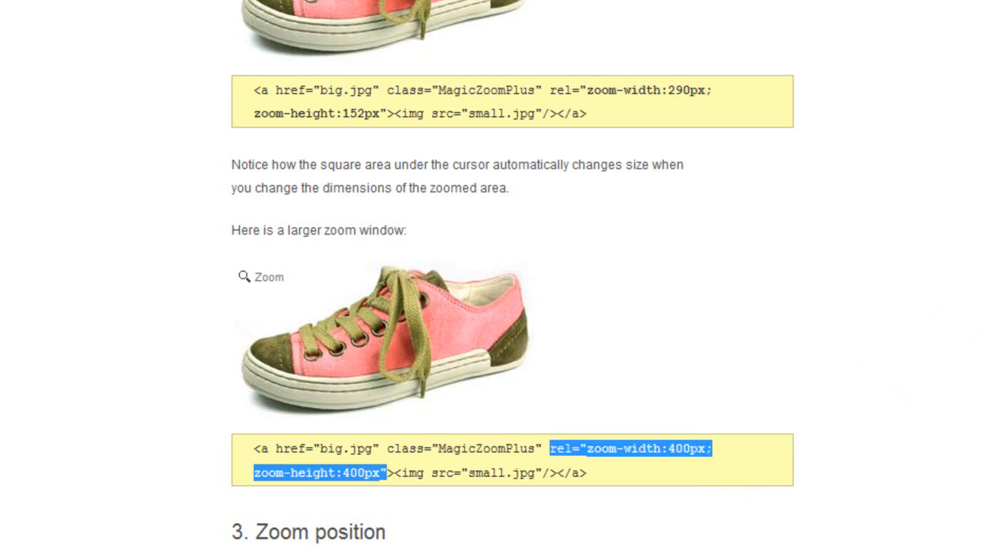
Step: In the guide's 15. Background section, select the background-color:#89853D example setting
scroll(492, 277, "up", 15)
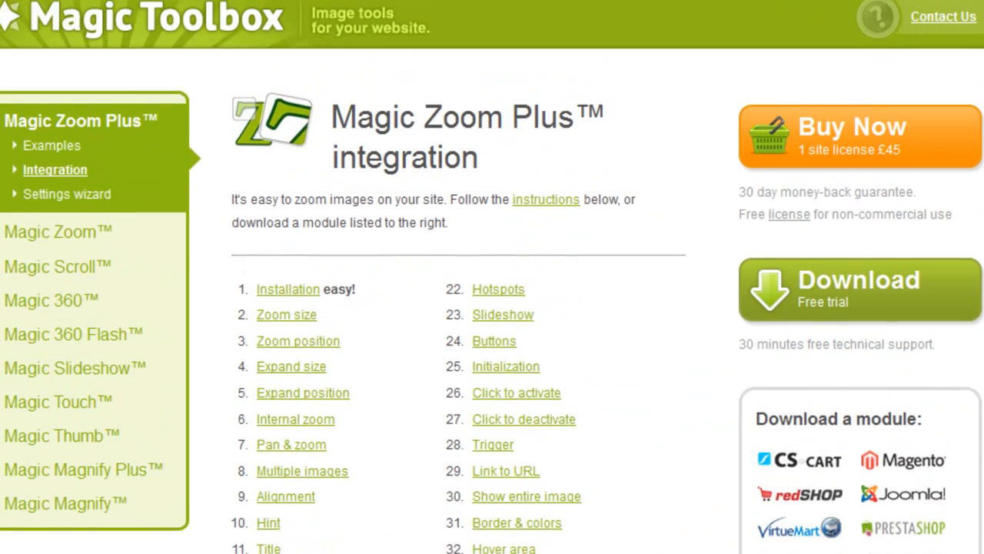
scroll(167, 400, "down", 10)
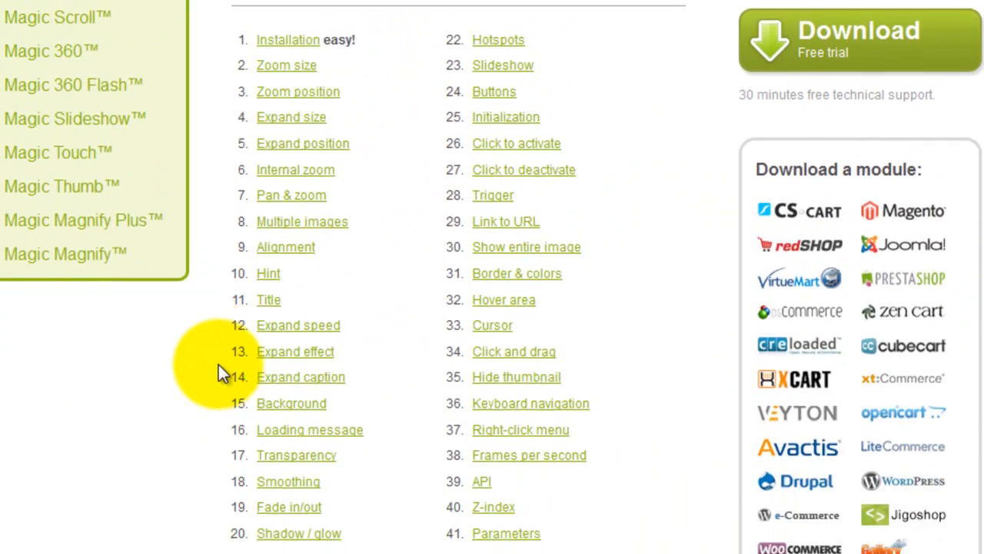
left_click(290, 298)
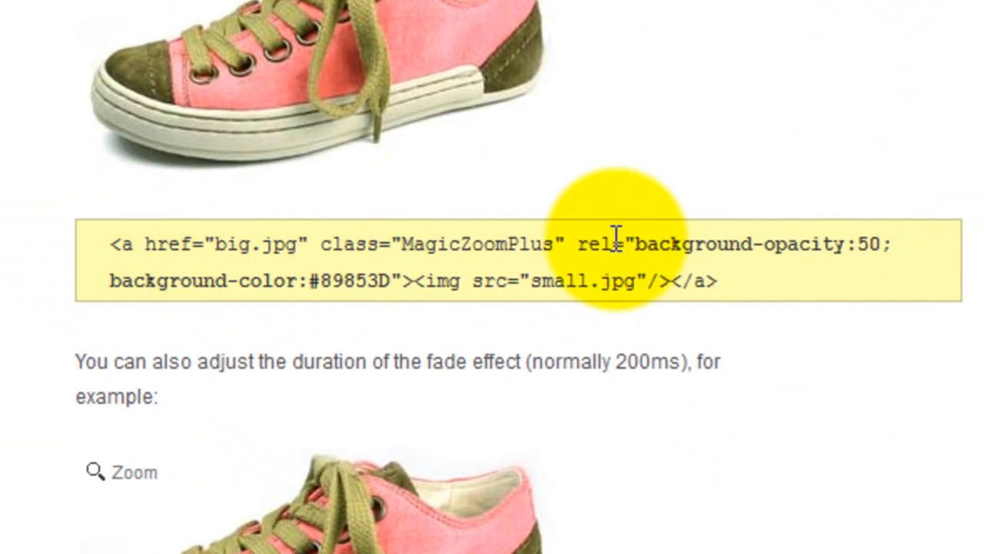
left_click_drag(578, 244, 401, 276)
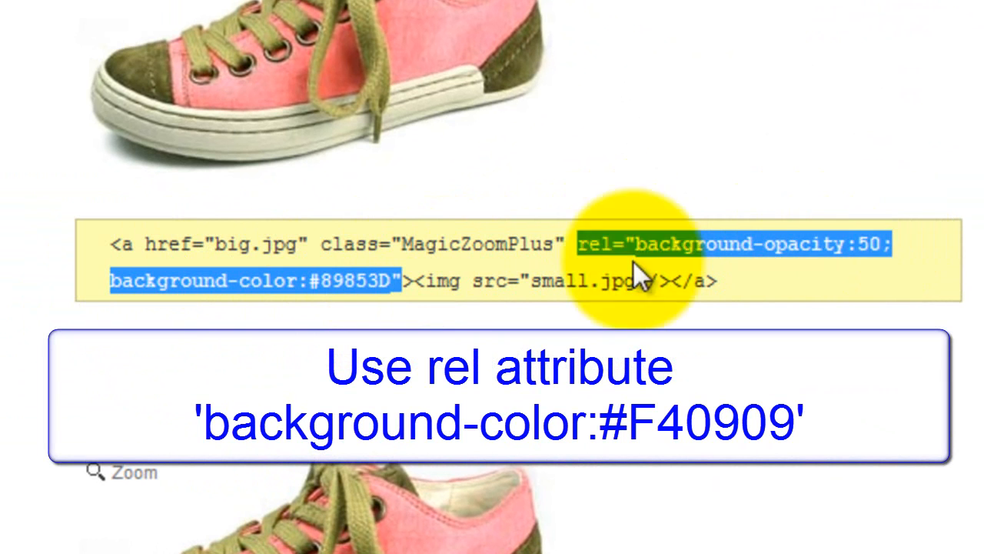
left_click(223, 283)
left_click_drag(112, 280, 391, 281)
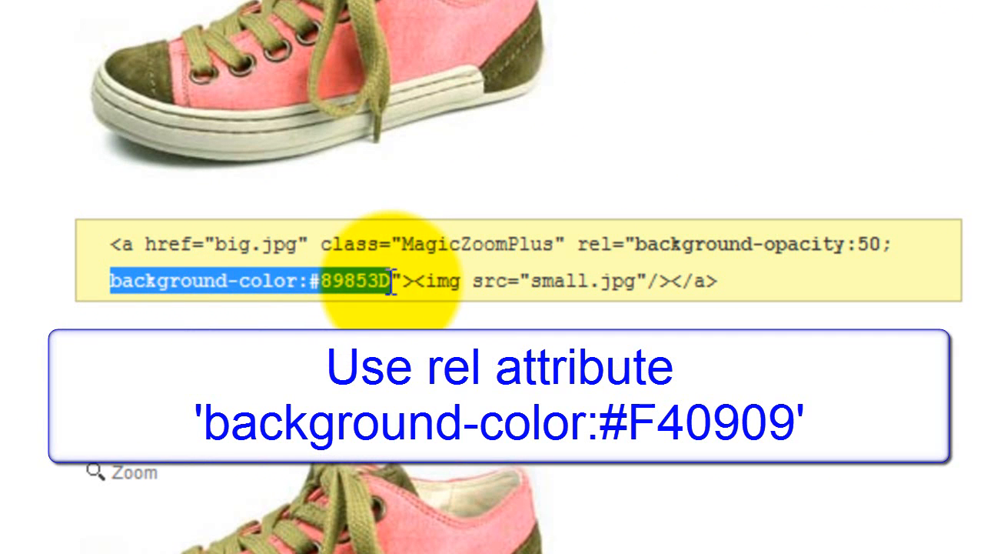
left_click(273, 281)
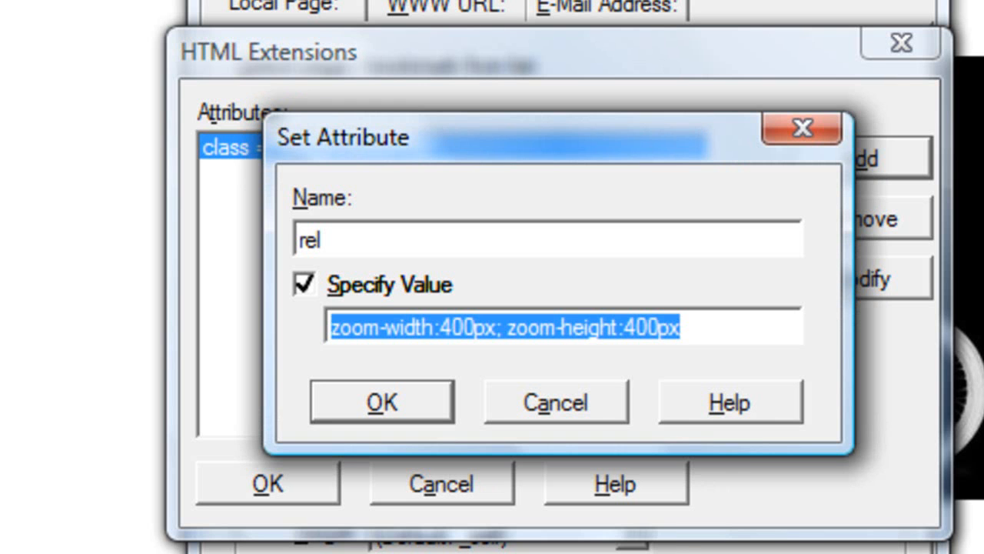
Step: Append '; background-color:#F40909' to the rel value and confirm the attribute and link dialogs
left_click(704, 318)
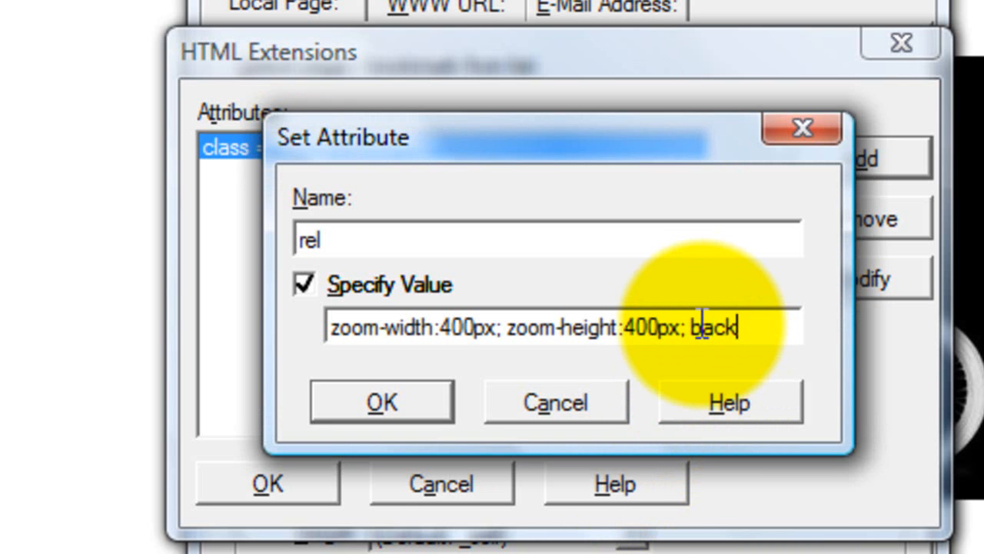
type("; background-co")
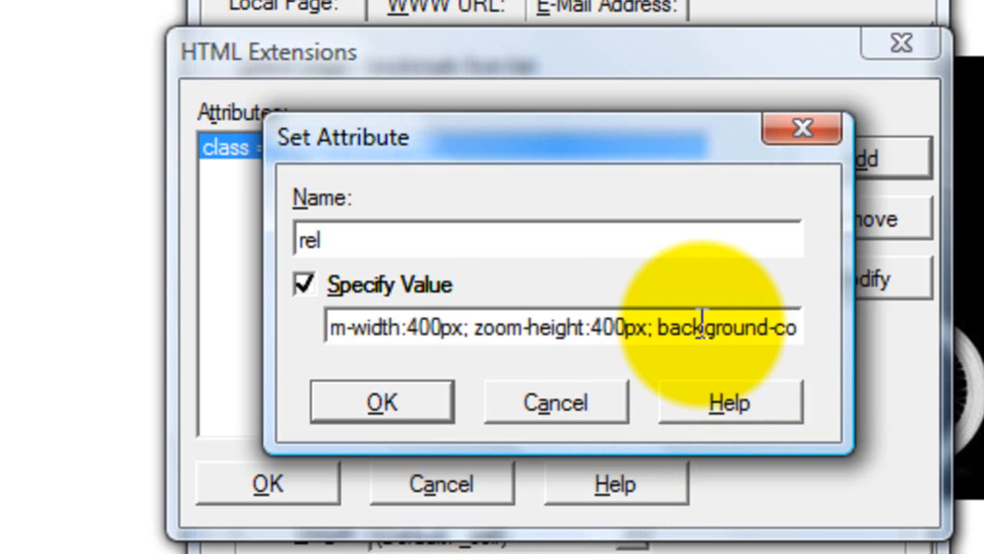
type("lor:#F40")
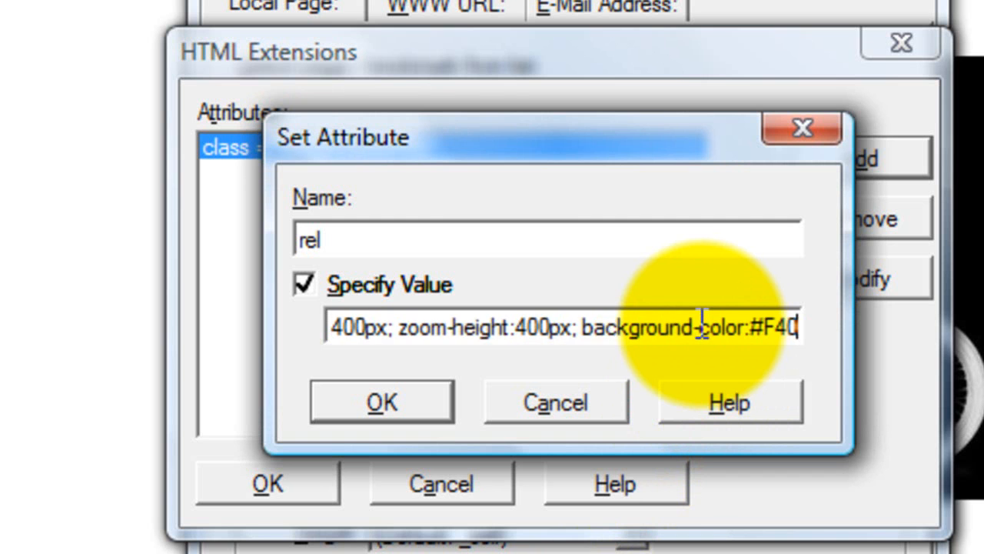
type("909")
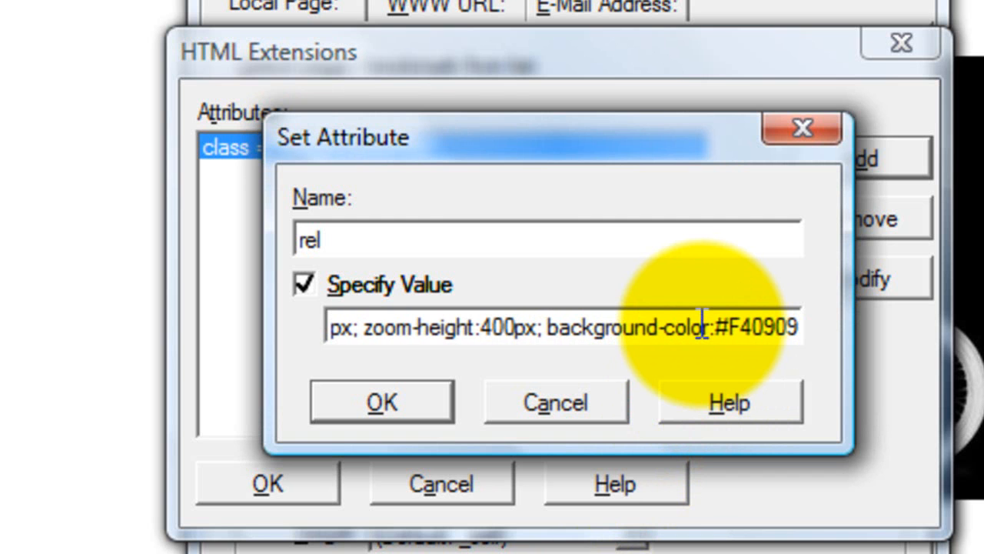
left_click(386, 410)
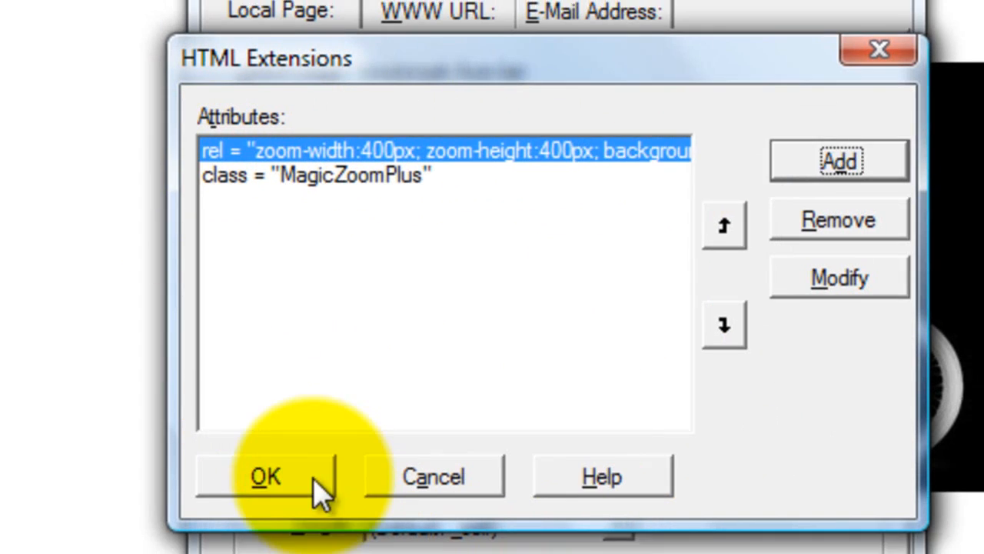
left_click(323, 482)
left_click(446, 490)
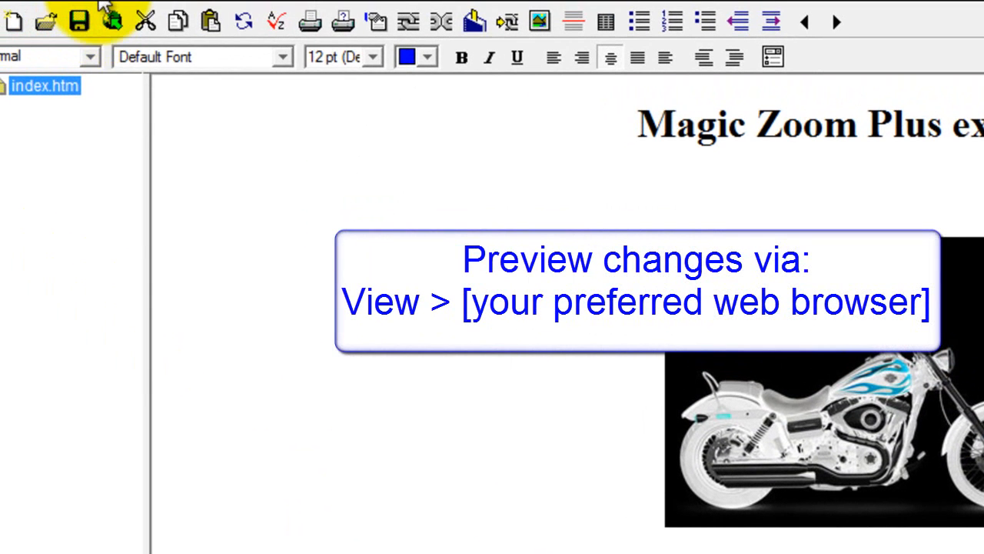
left_click(79, 11)
Step: Preview in Firefox, check the red background behind the enlarged motorcycle, then close it
left_click(139, 121)
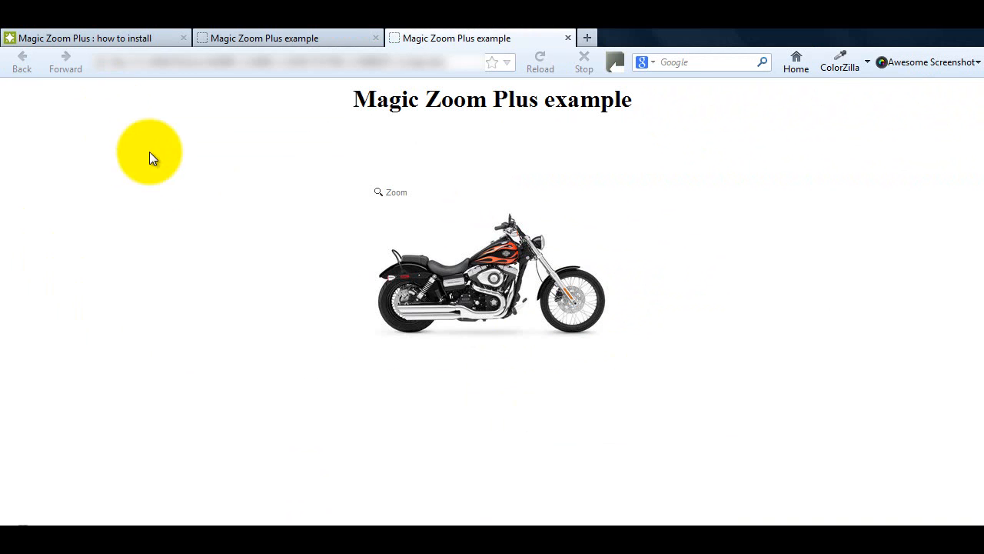
mouse_move(433, 310)
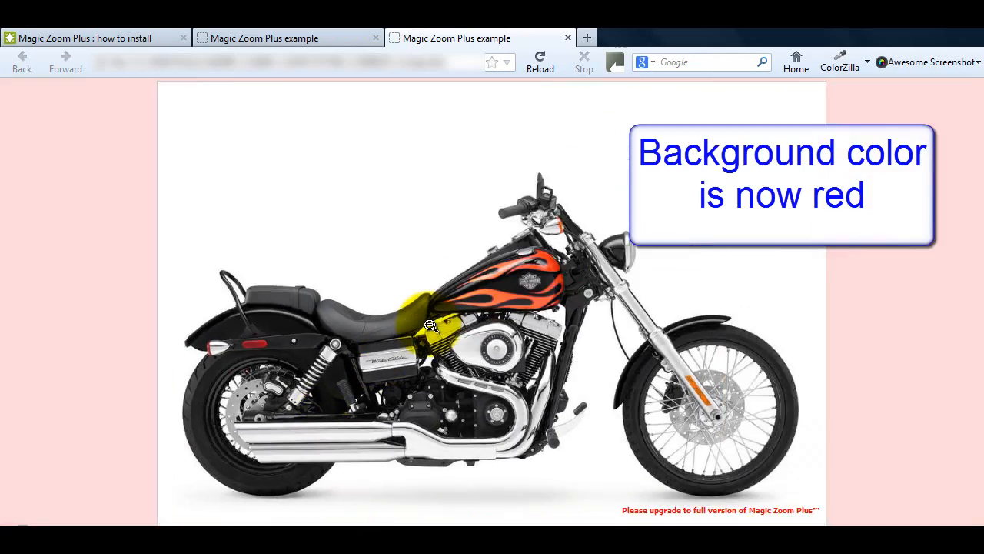
left_click(431, 325)
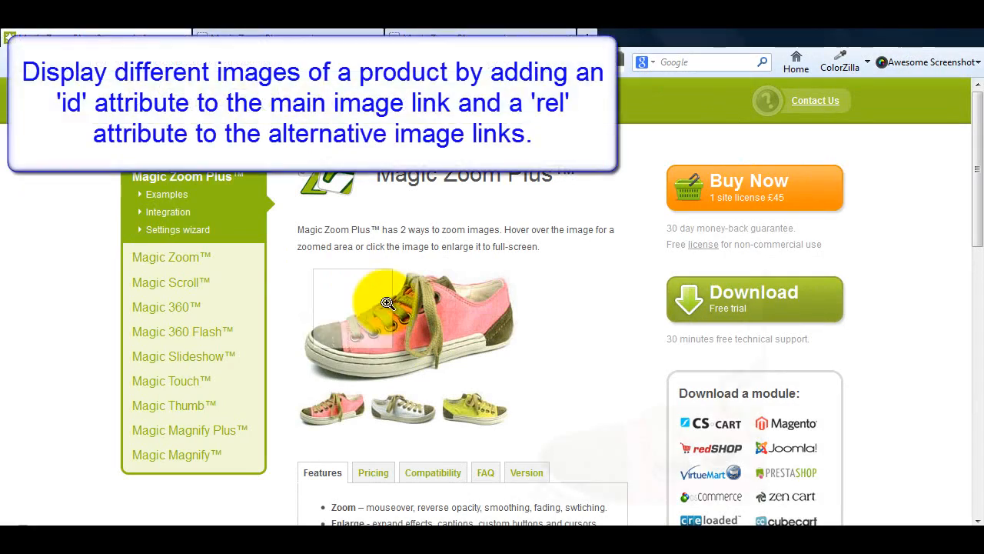
Step: Swap the demo's main trainer among lime, white and coral thumbnails, enlarging and closing lime and white
left_click(486, 416)
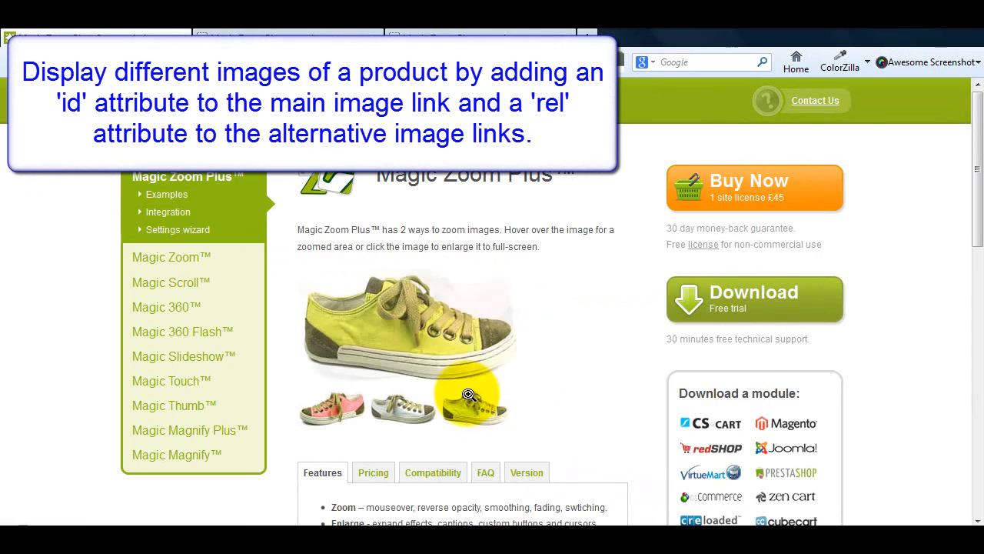
left_click(404, 318)
left_click(469, 311)
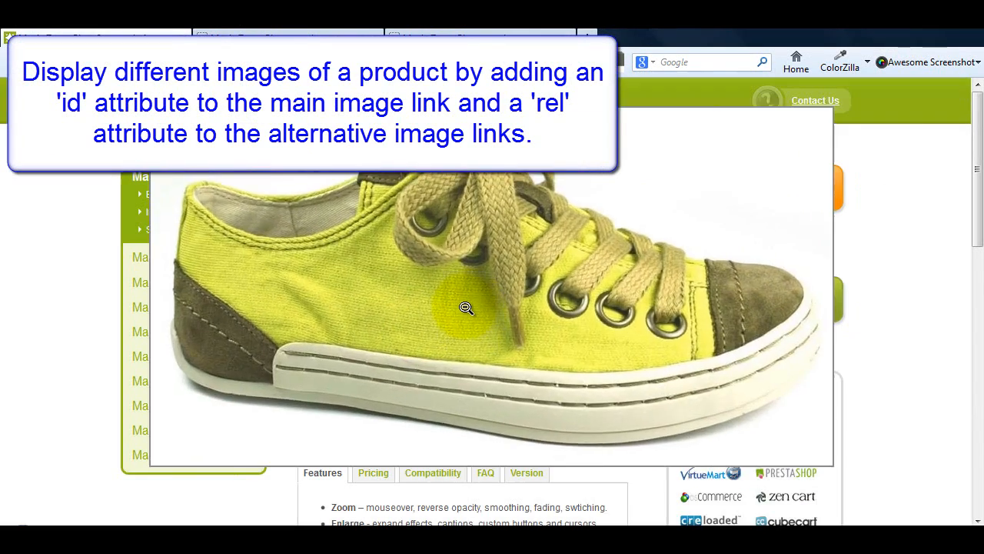
left_click(396, 406)
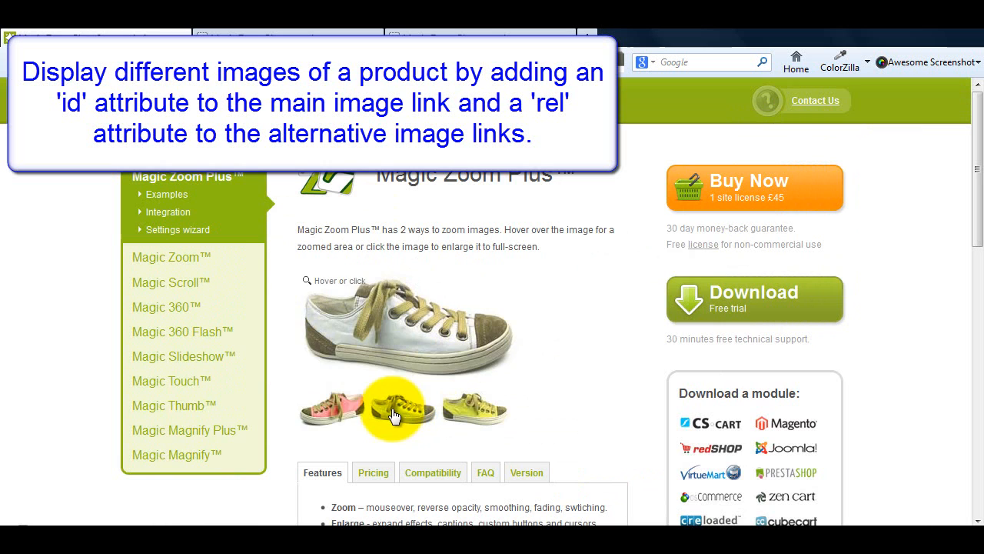
left_click(323, 409)
left_click(395, 403)
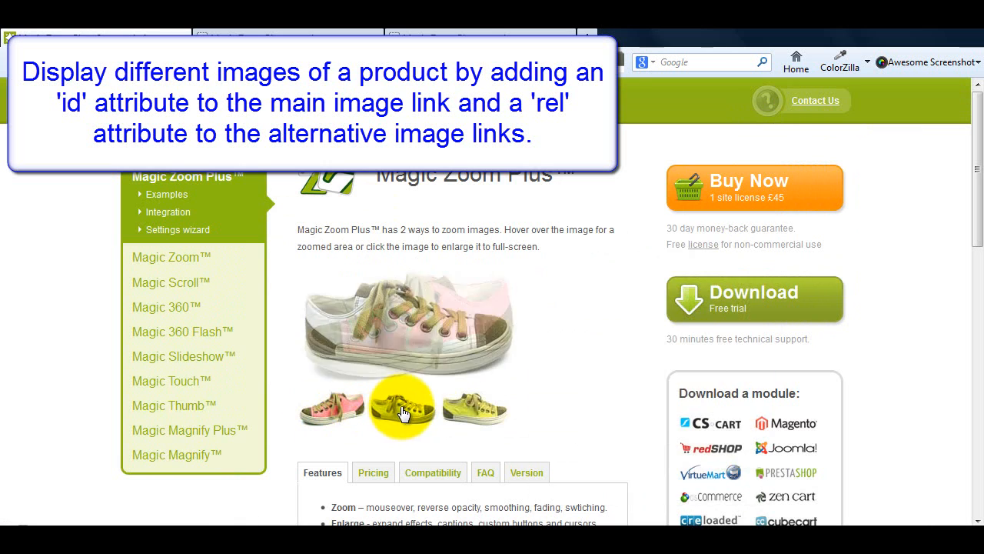
left_click(413, 319)
left_click(453, 311)
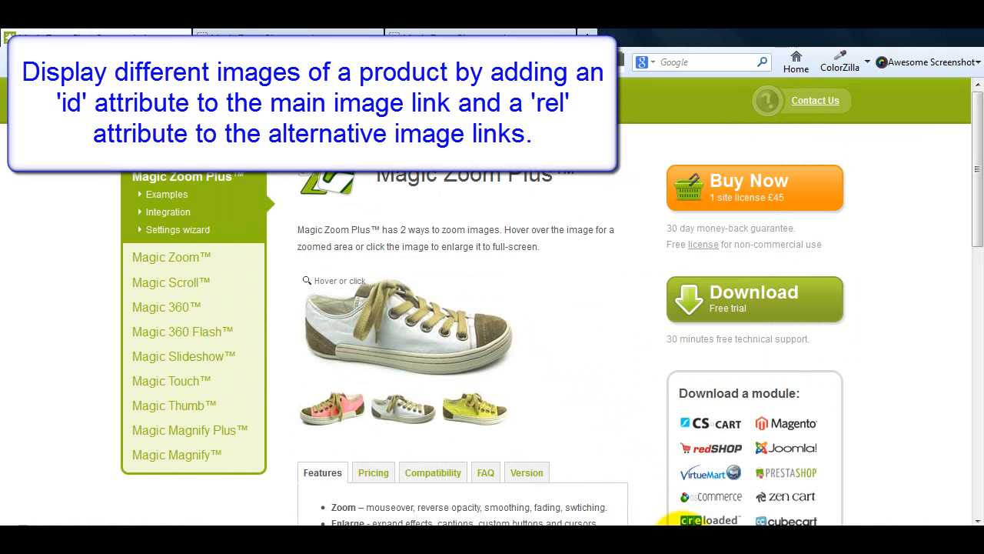
left_click(731, 543)
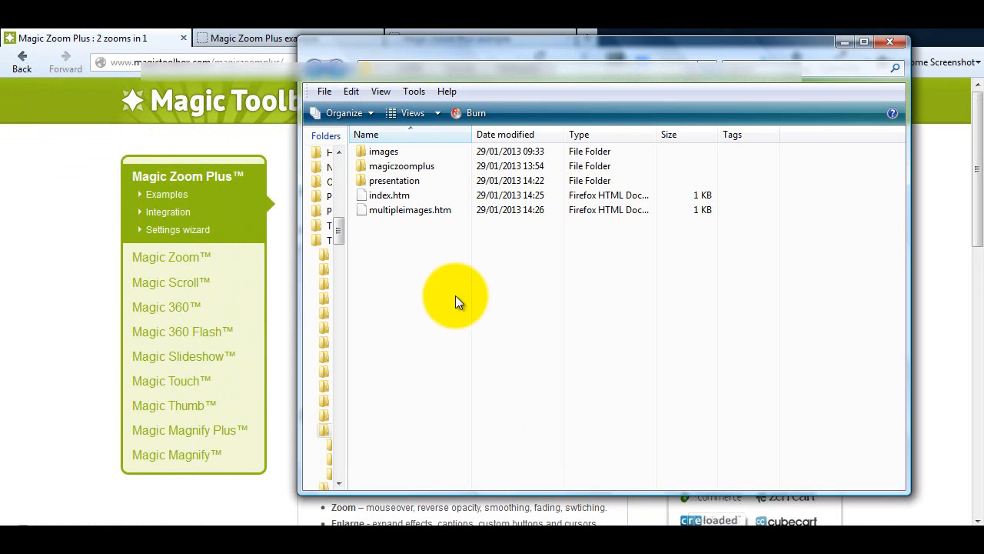
Step: Open the images folder, widen and shift its window left to show all trainer images
double_click(384, 152)
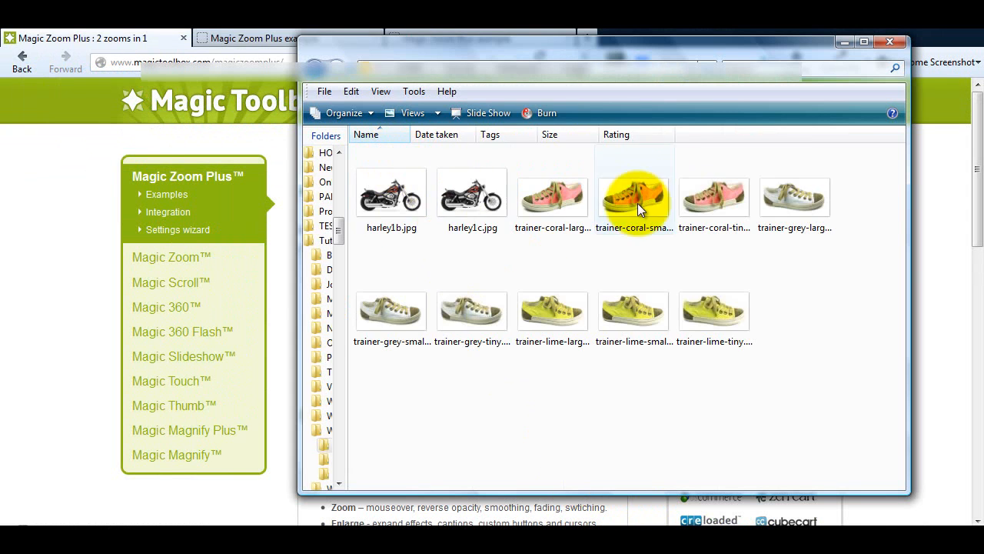
left_click_drag(665, 52, 544, 55)
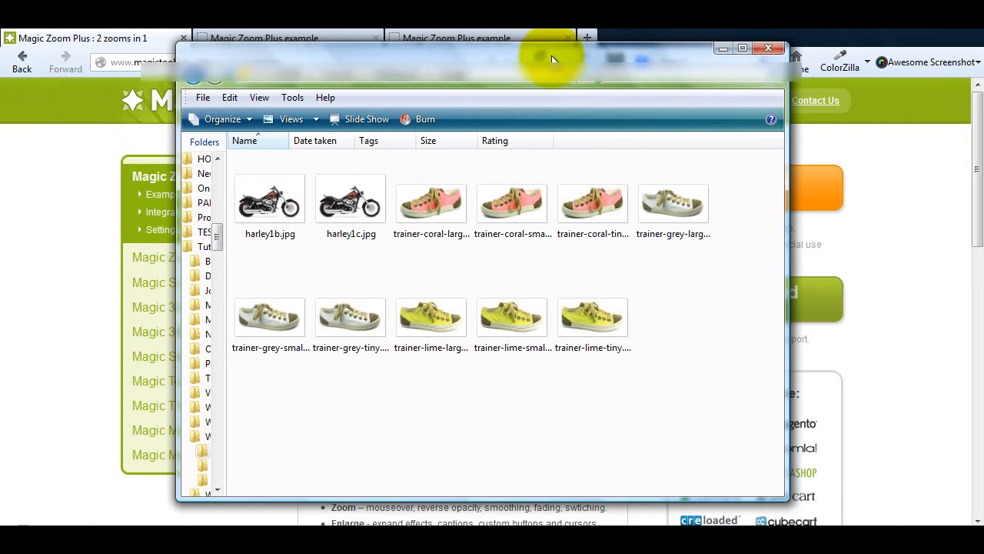
left_click_drag(787, 258, 904, 251)
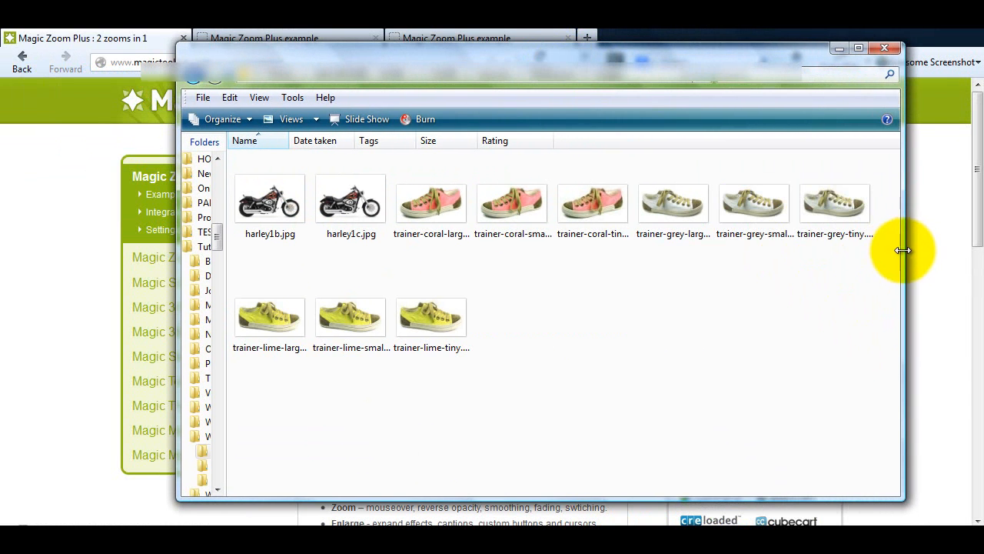
left_click_drag(707, 53, 595, 50)
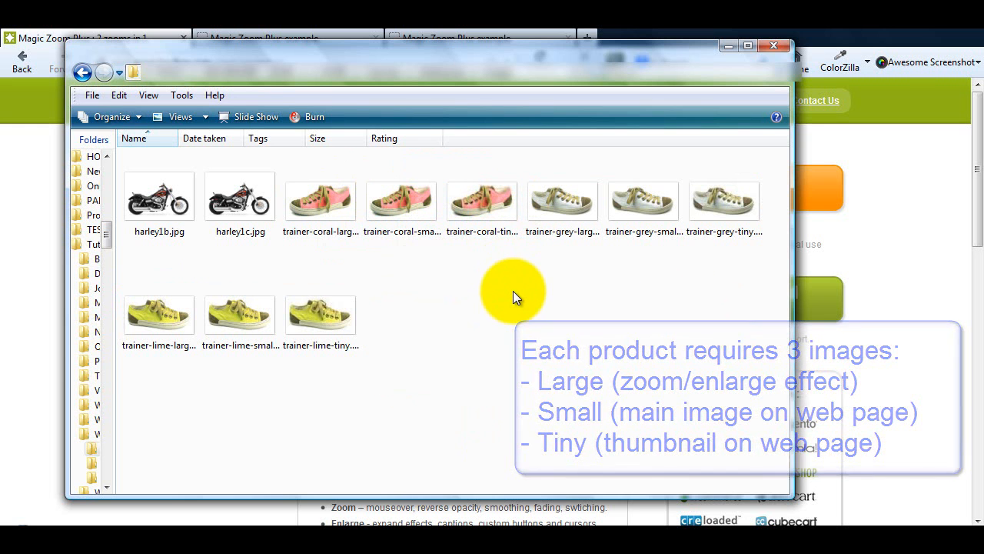
left_click(448, 539)
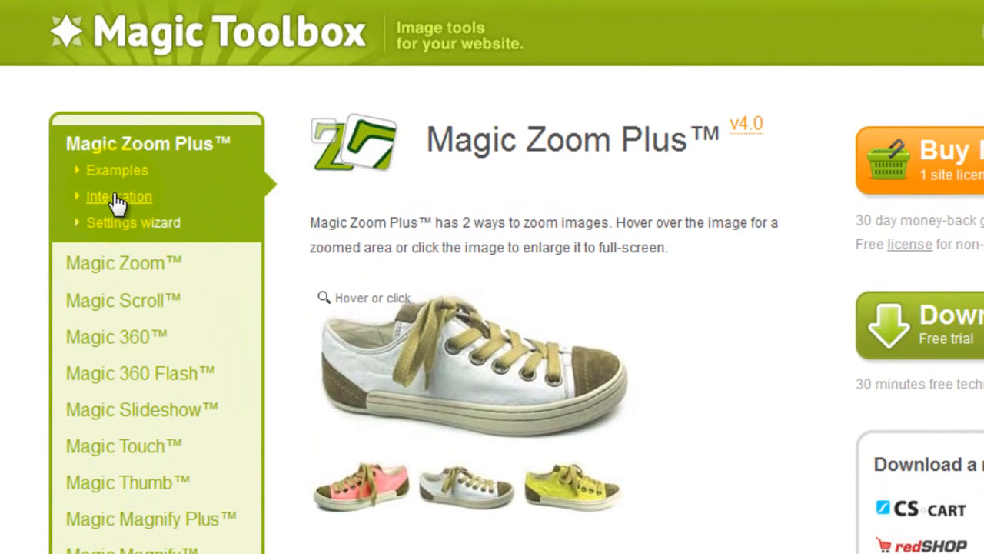
Step: Go to the Magic Zoom Plus Integration page and jump to its Multiple images example
left_click(119, 197)
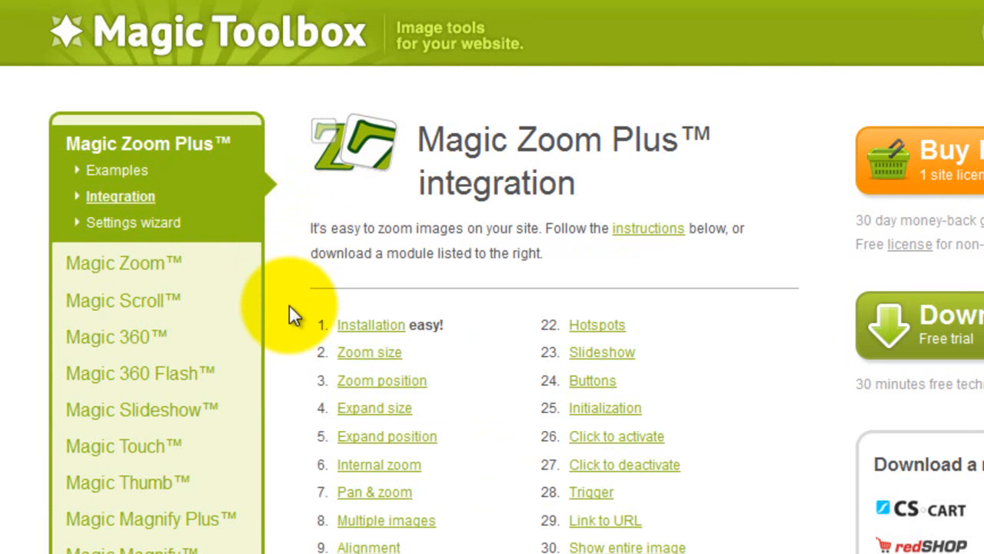
scroll(289, 323, "down", 2)
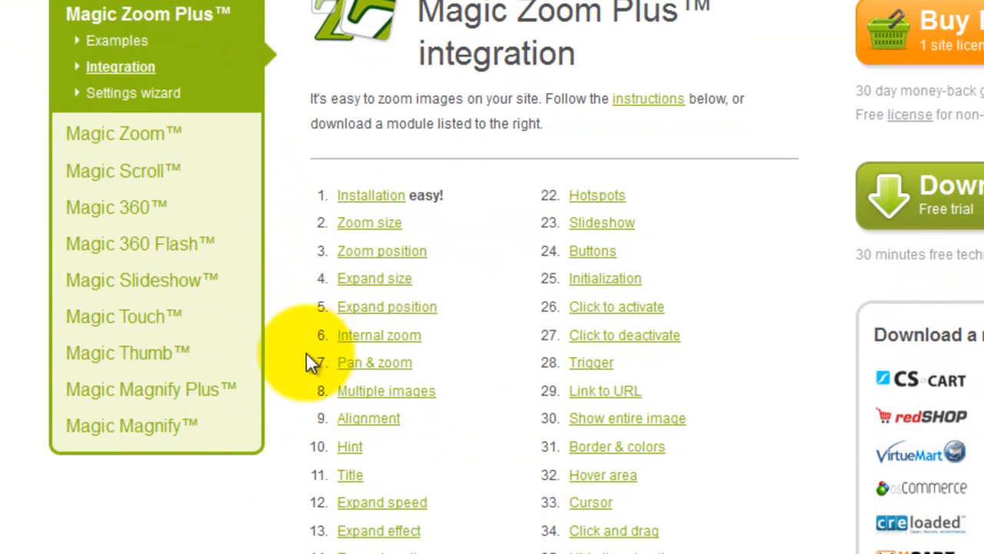
left_click(382, 392)
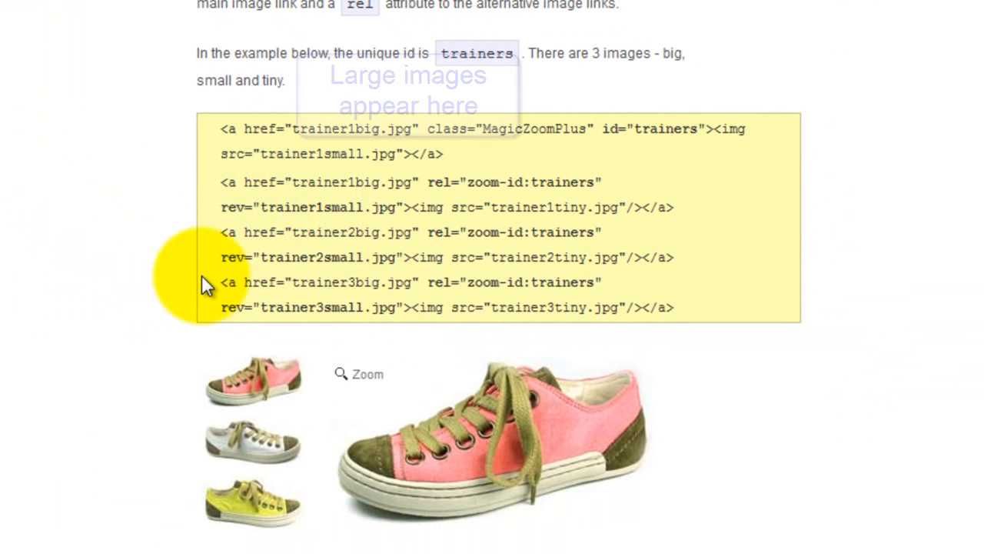
Step: Highlight the code for the main trainer image and each of the three thumbnails in turn
mouse_move(523, 430)
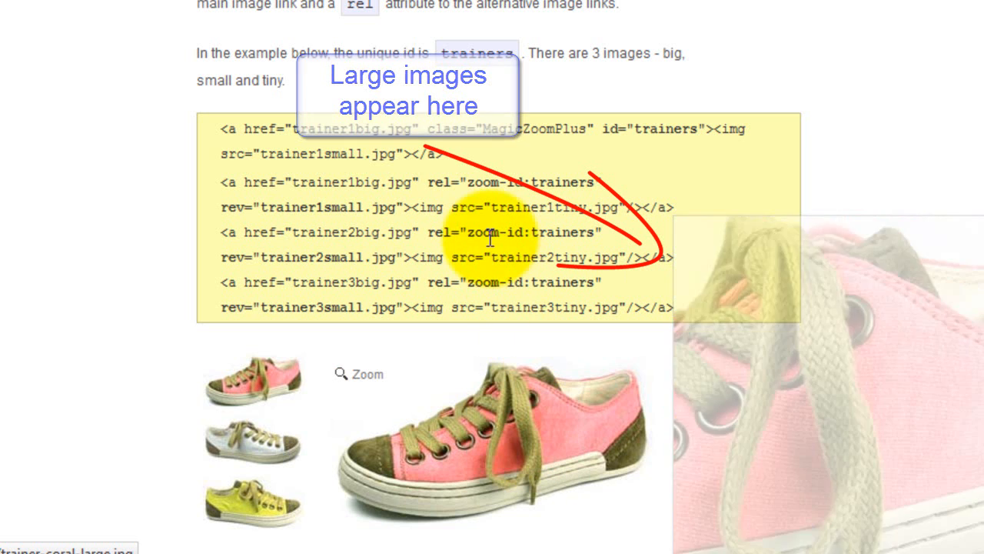
left_click_drag(466, 158, 204, 139)
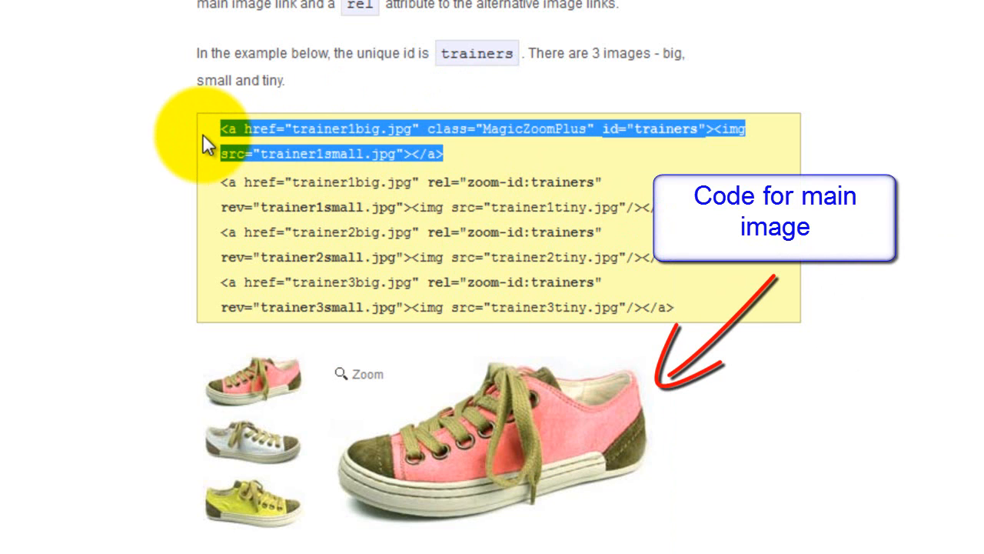
left_click_drag(675, 210, 220, 185)
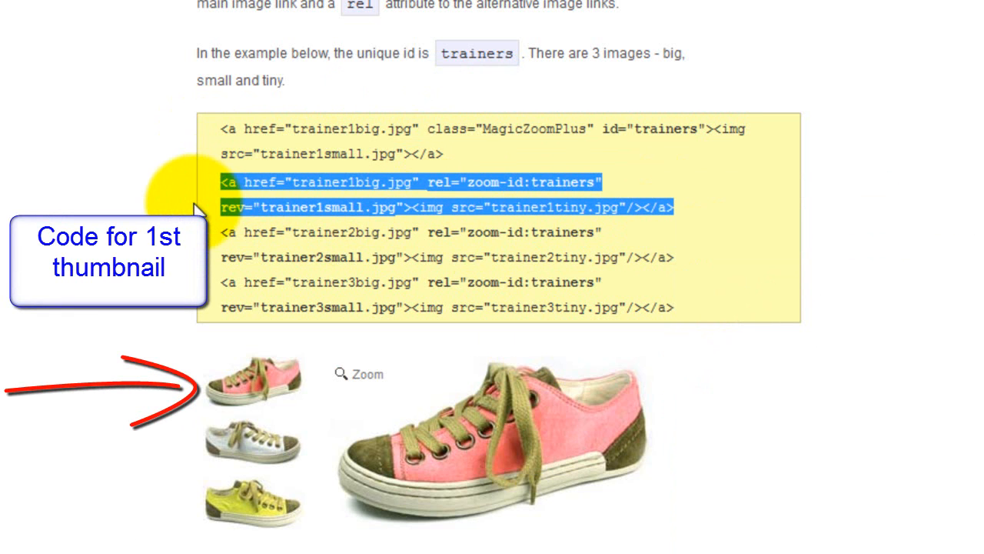
left_click_drag(677, 258, 220, 235)
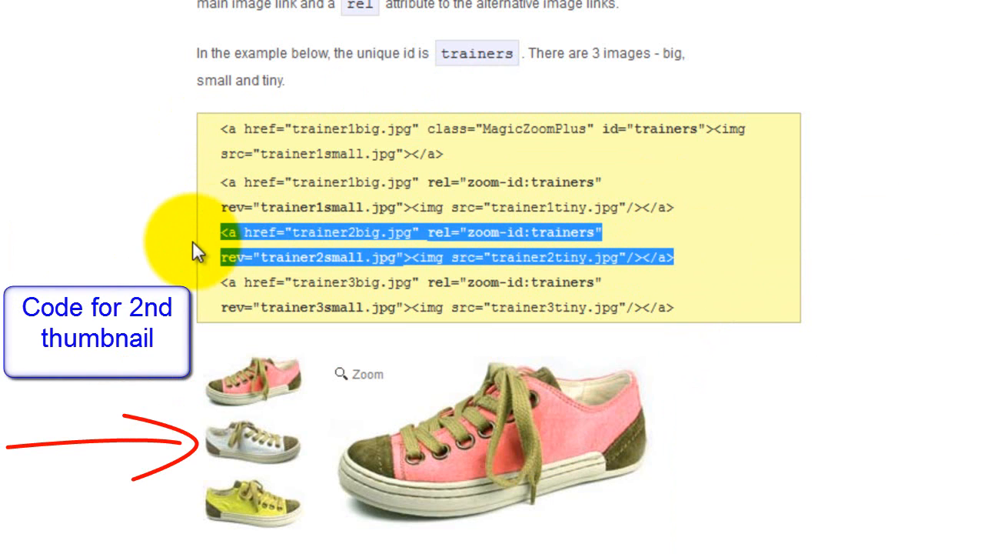
left_click(695, 315)
left_click_drag(694, 307, 219, 283)
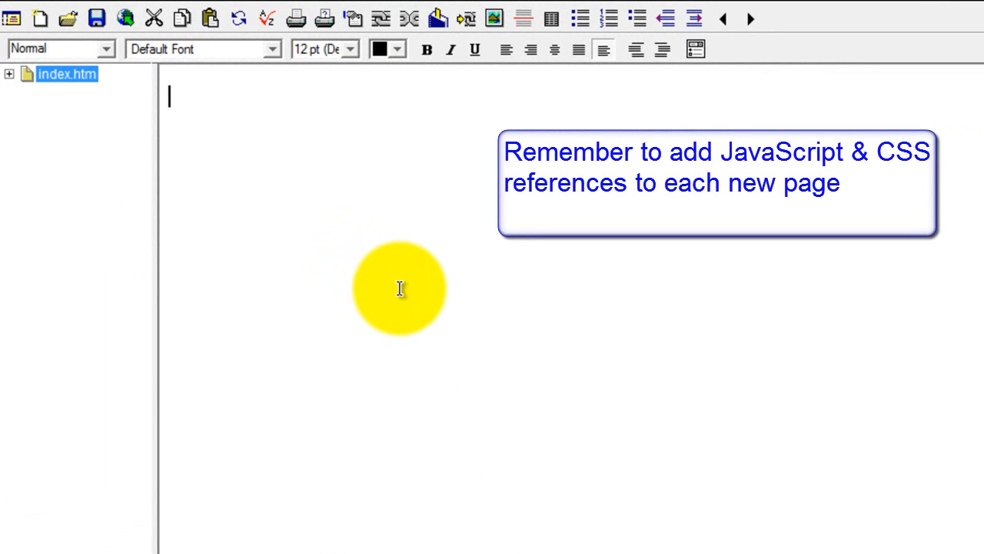
Step: Add a new page script whose src attribute is magiczoomplus/magiczoomplus.js, and save it
left_click(87, 4)
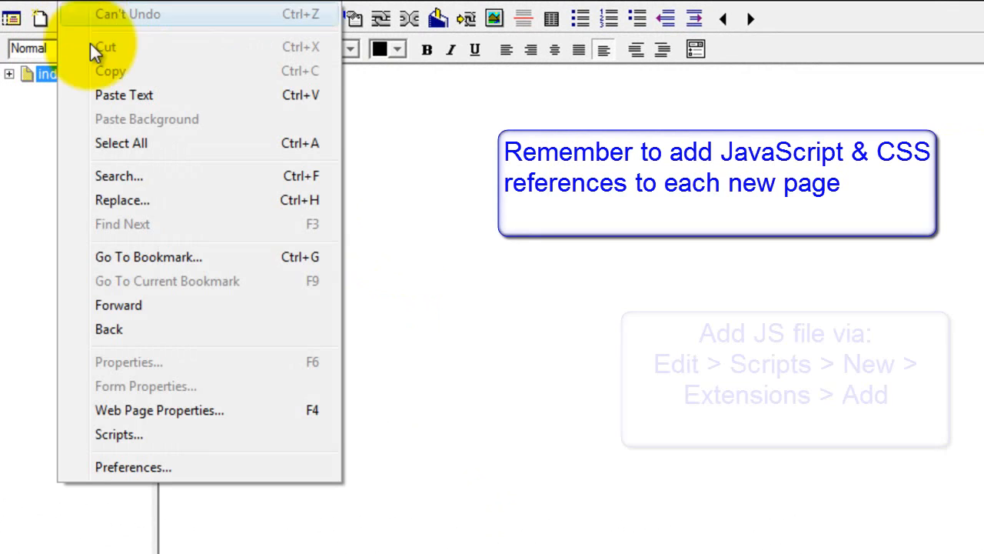
left_click(132, 434)
left_click(561, 329)
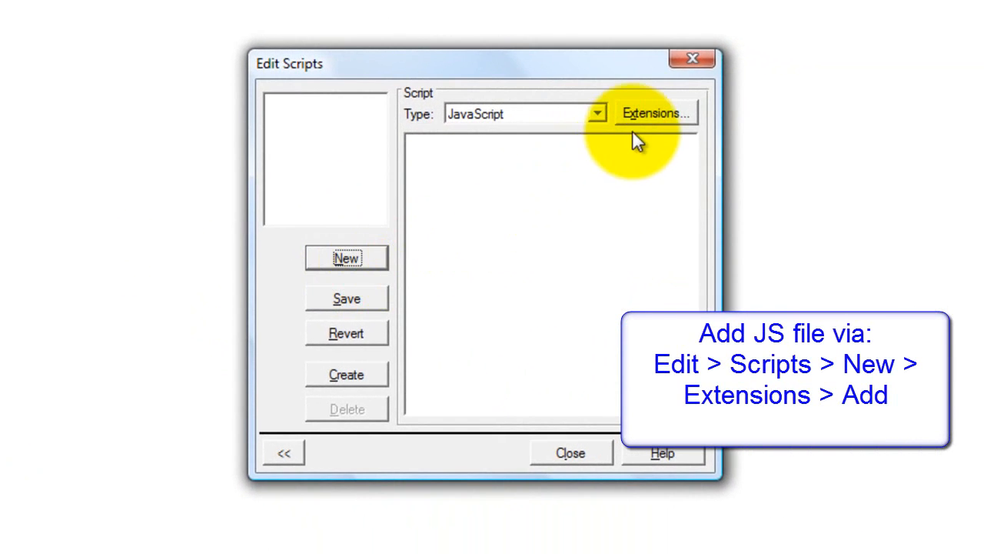
left_click(849, 190)
left_click(640, 193)
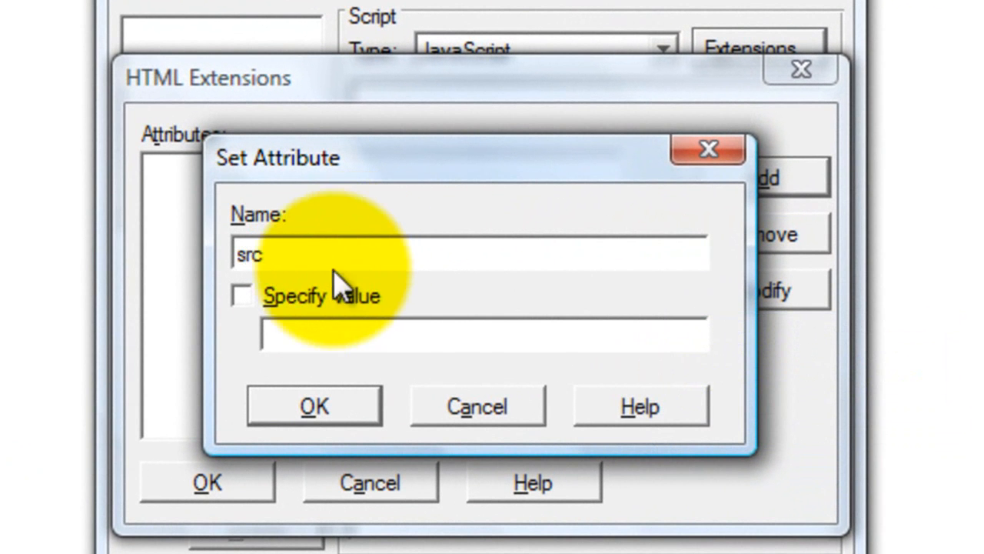
left_click(247, 295)
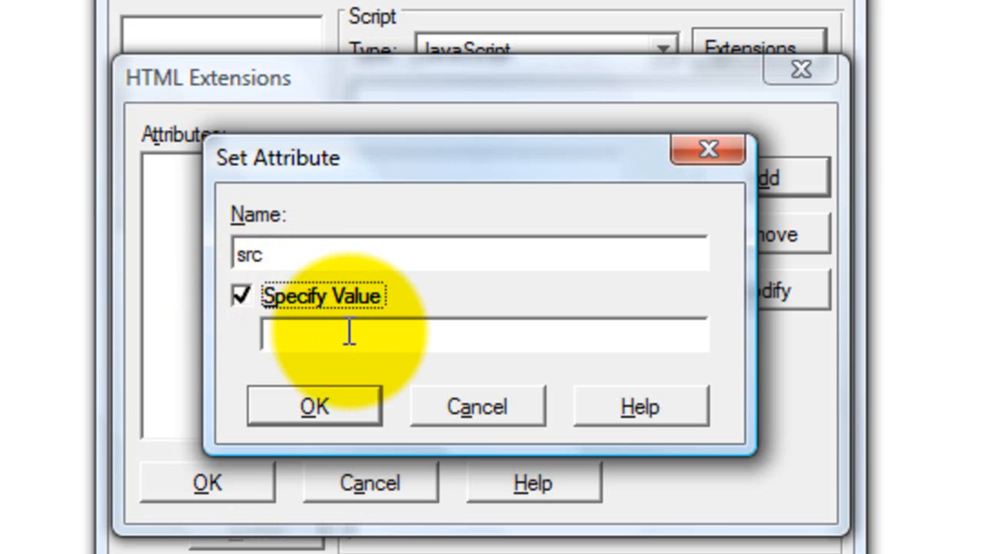
left_click(343, 333)
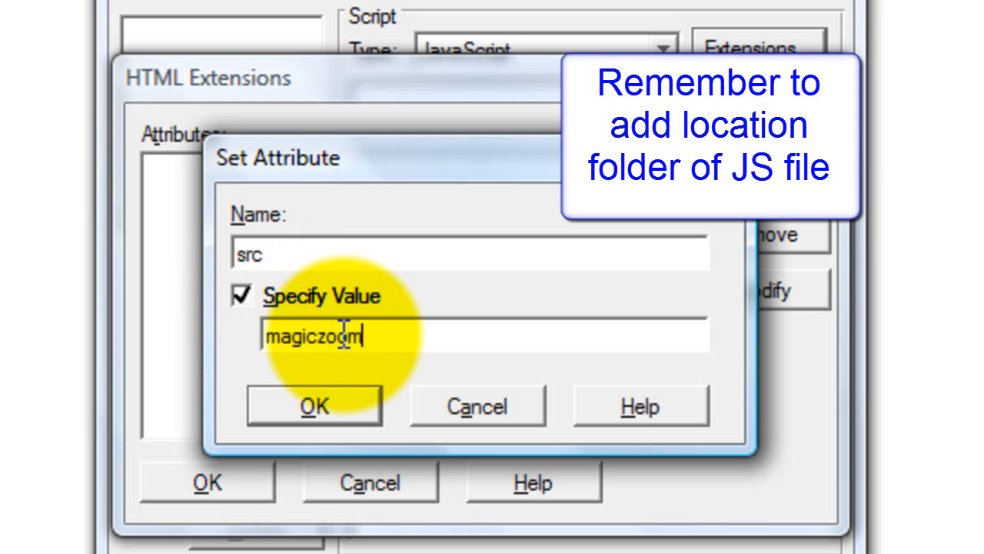
left_click(459, 336)
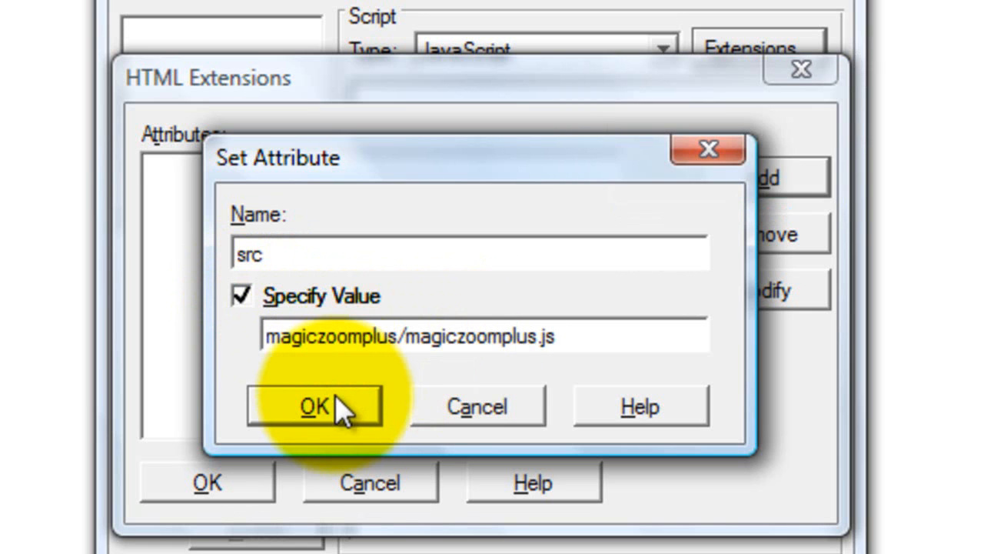
left_click(335, 393)
left_click(256, 421)
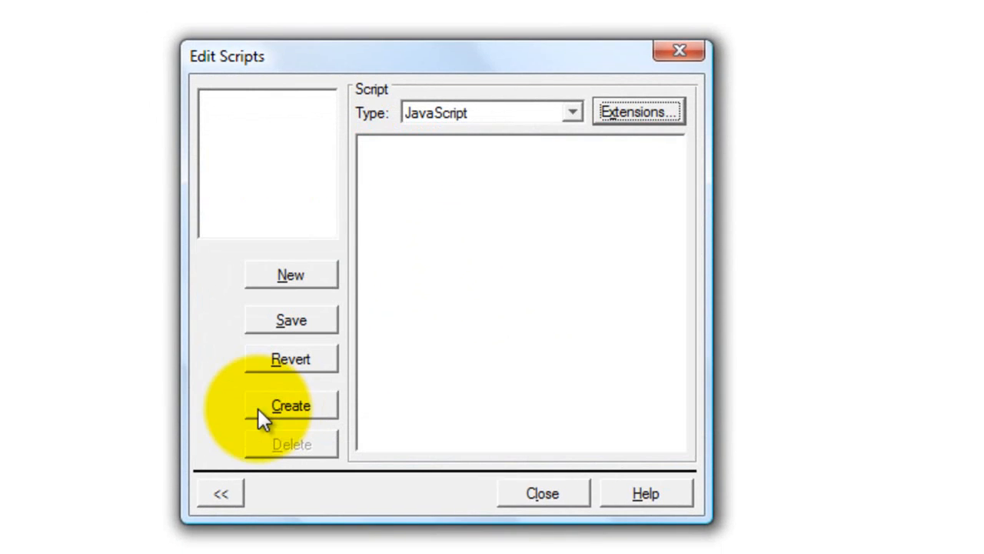
left_click(549, 504)
left_click(409, 330)
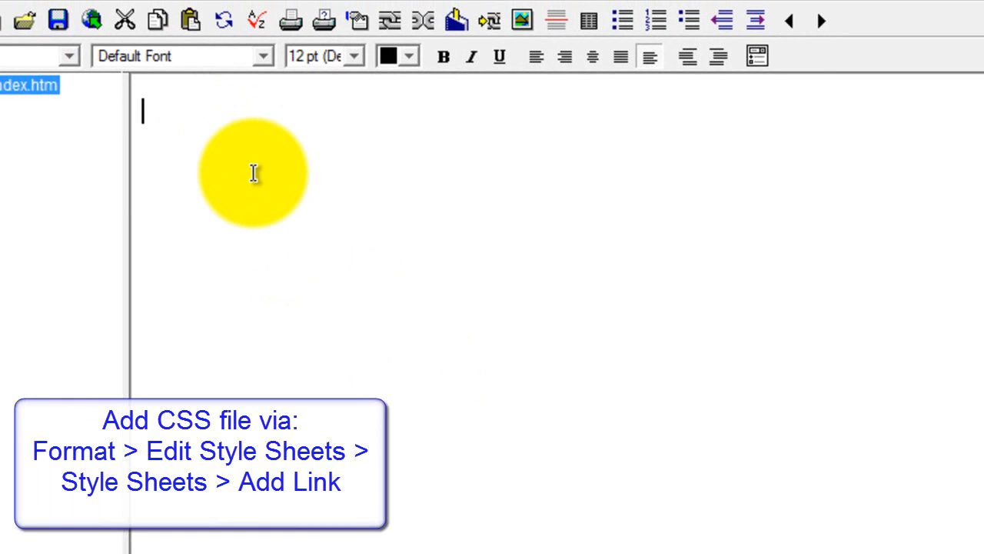
Step: Add an external style sheet link to magiczoomplus/magiczoomplus.css in the style sheet editor
left_click(141, 3)
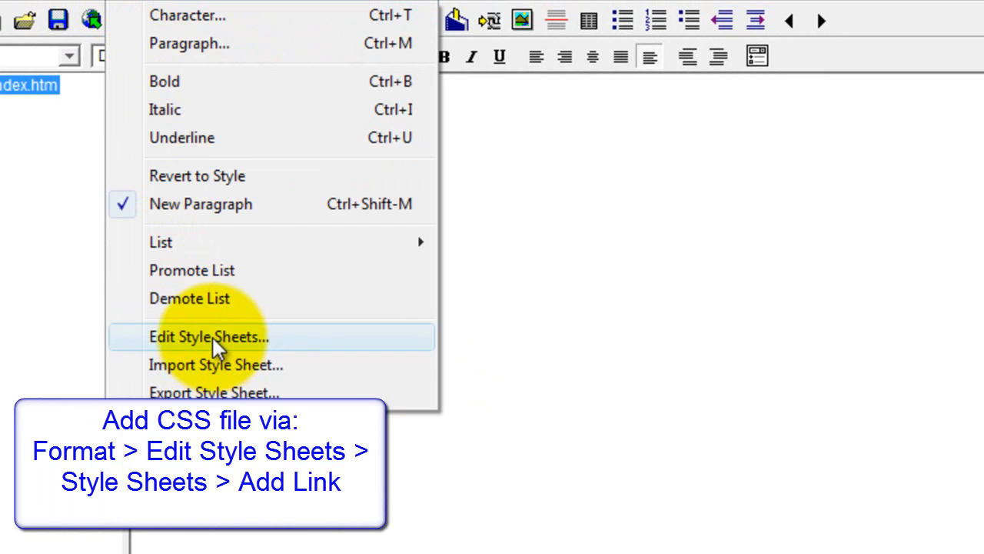
left_click(211, 337)
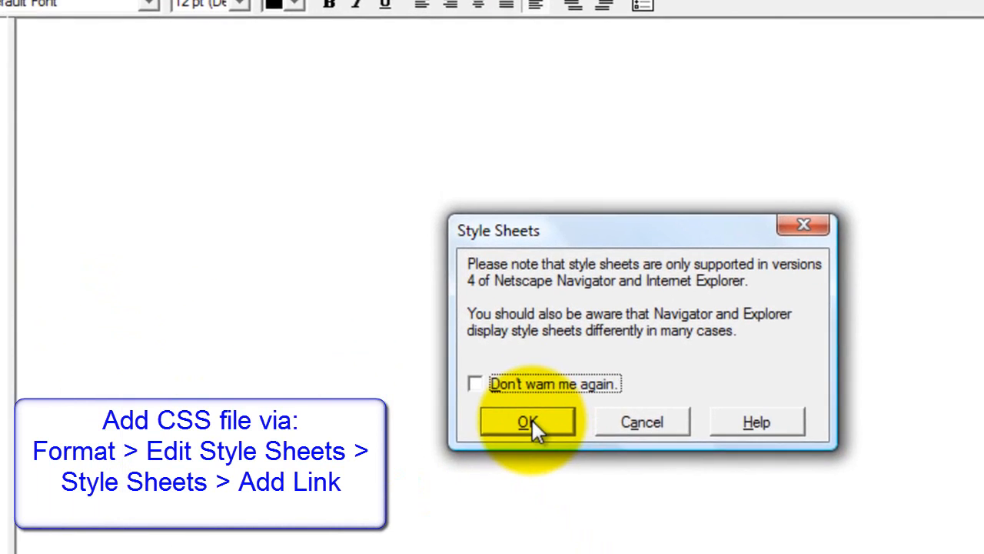
left_click(529, 422)
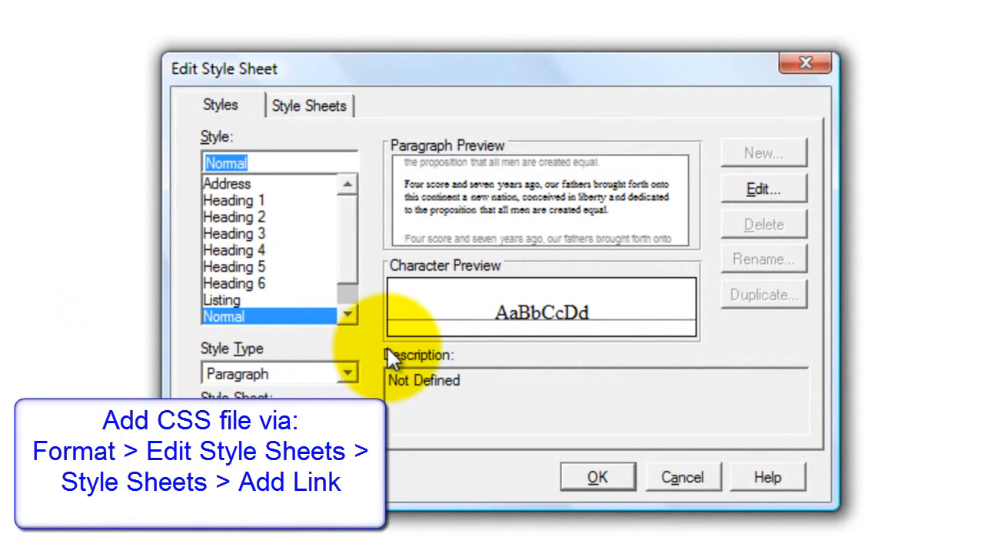
left_click(314, 106)
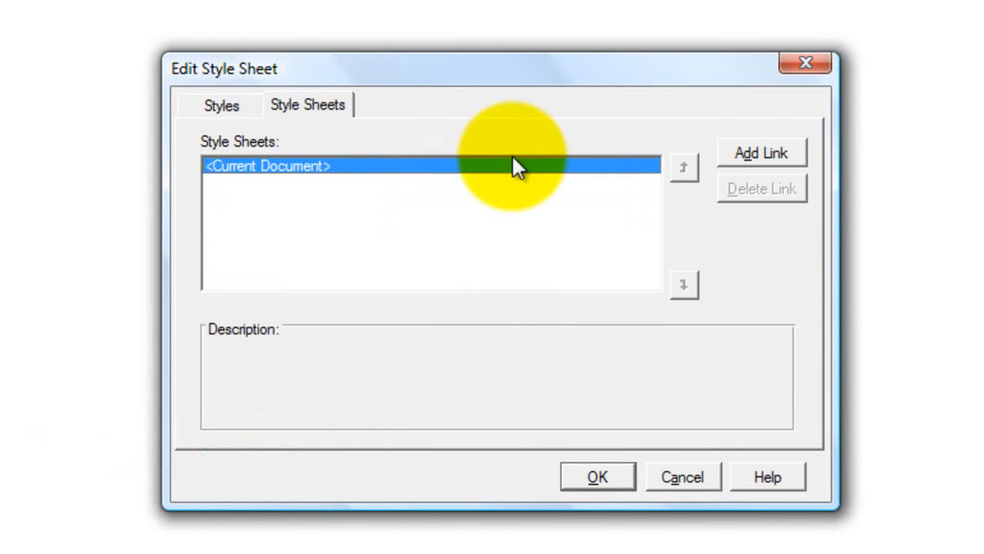
left_click(764, 154)
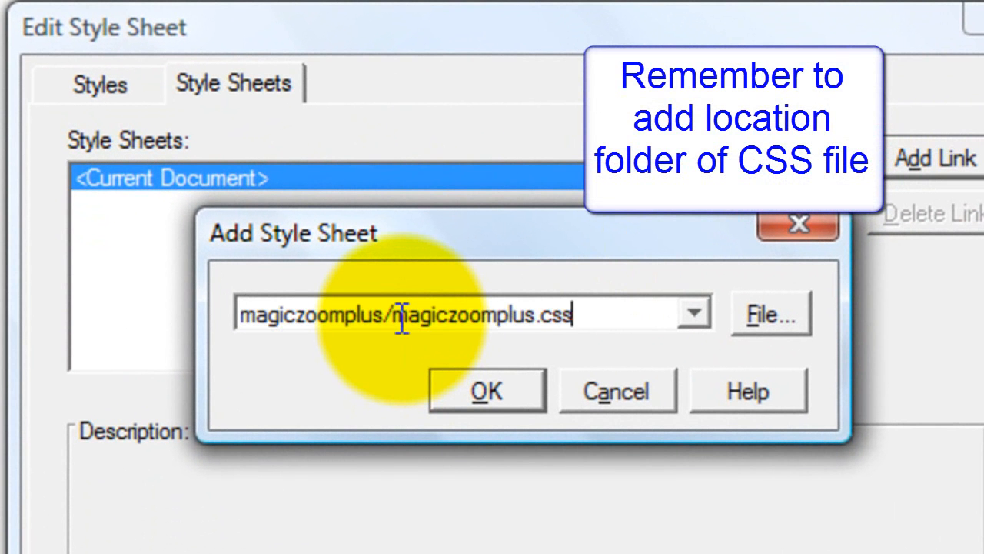
left_click(473, 390)
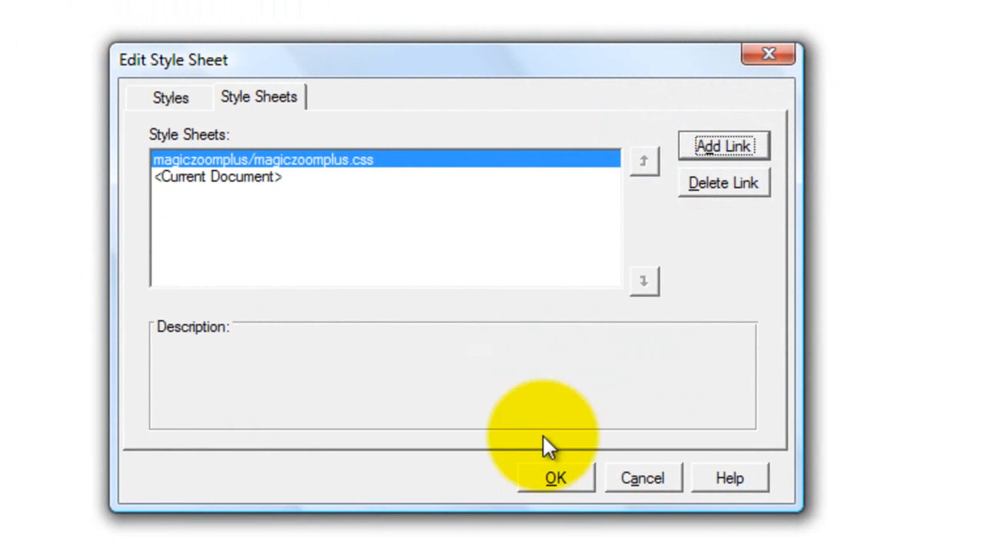
left_click(557, 477)
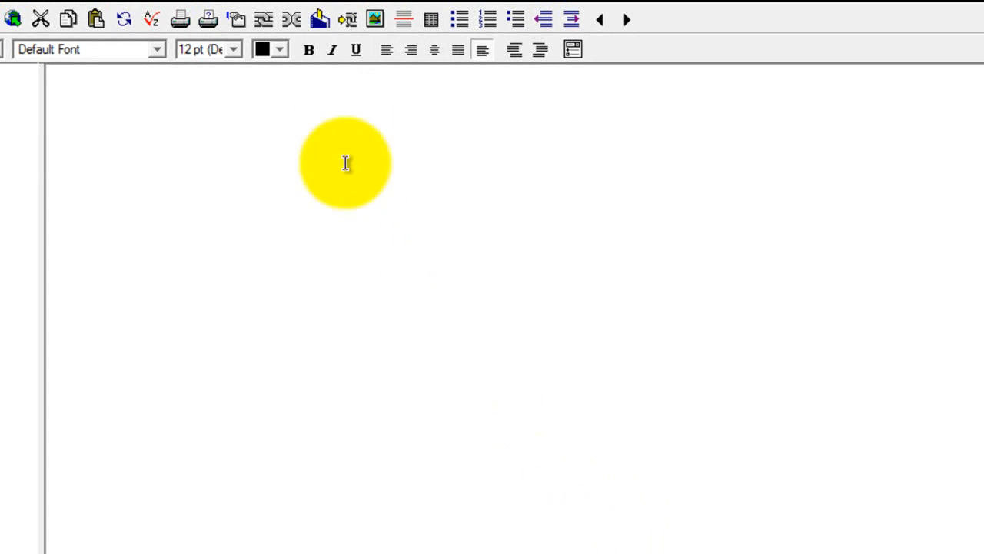
Step: Insert a coral trainer picture from the images folder, declining both prompts
left_click(372, 20)
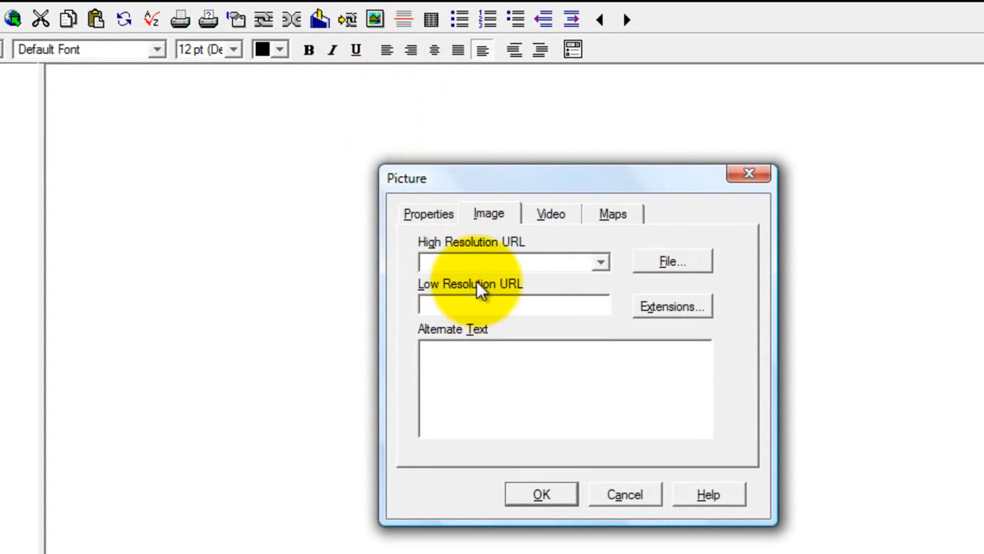
left_click(667, 262)
double_click(339, 279)
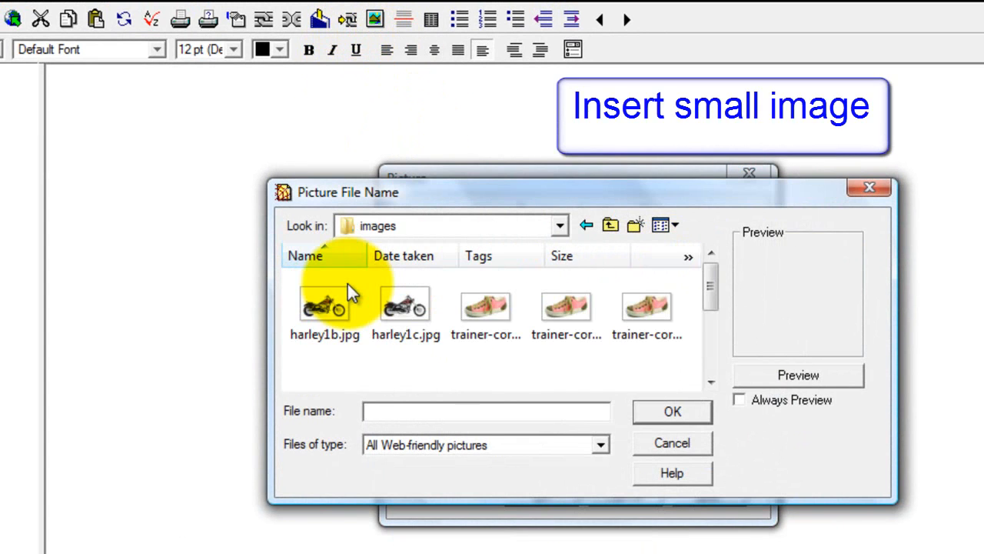
left_click(569, 318)
left_click(651, 410)
left_click(626, 376)
left_click(617, 375)
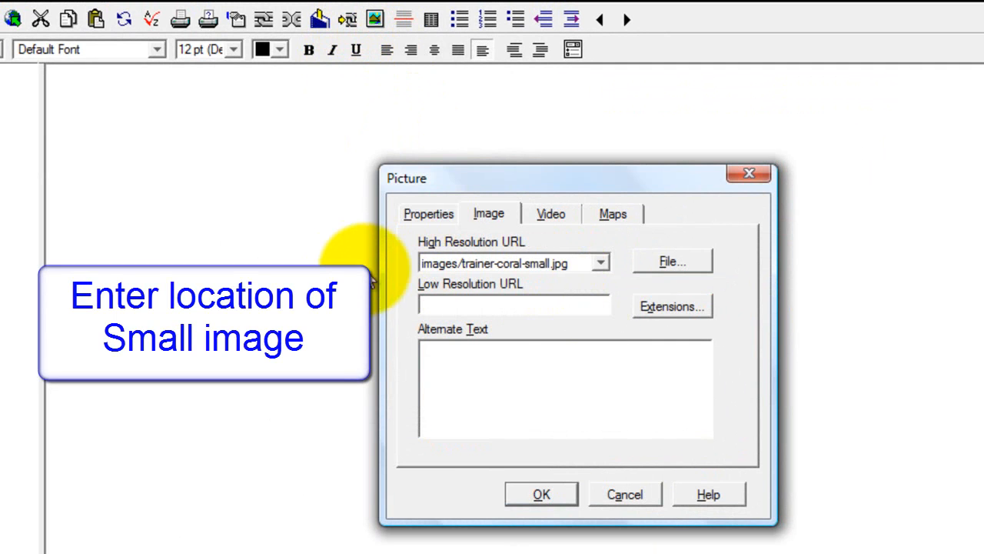
left_click(542, 494)
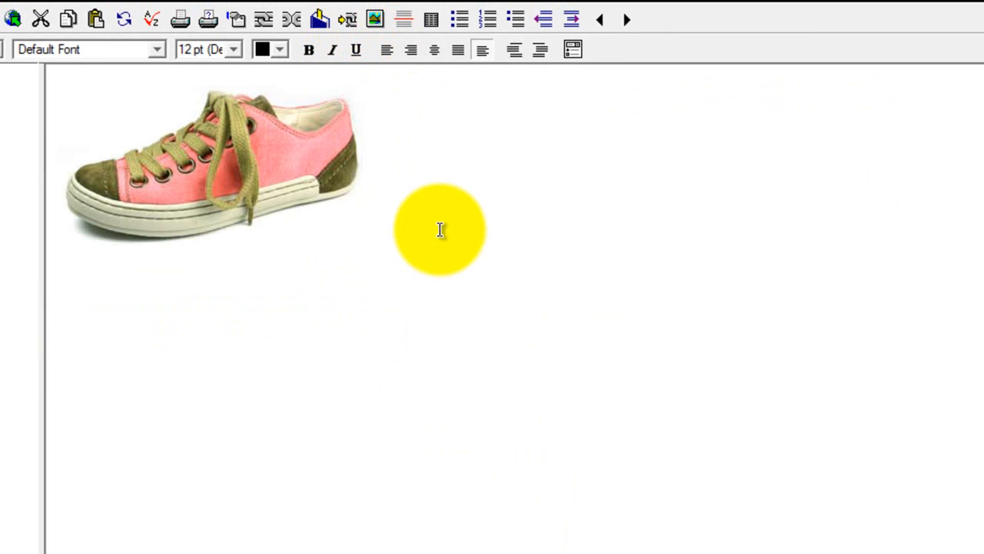
Step: Insert the tiny coral trainer thumbnail with an images/ path, without converting or copying it
left_click(372, 19)
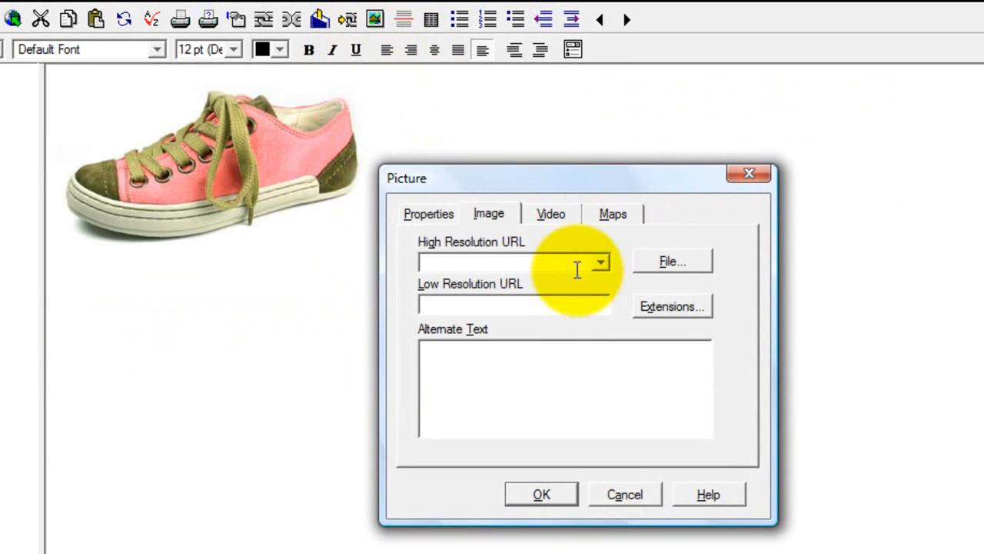
left_click(666, 261)
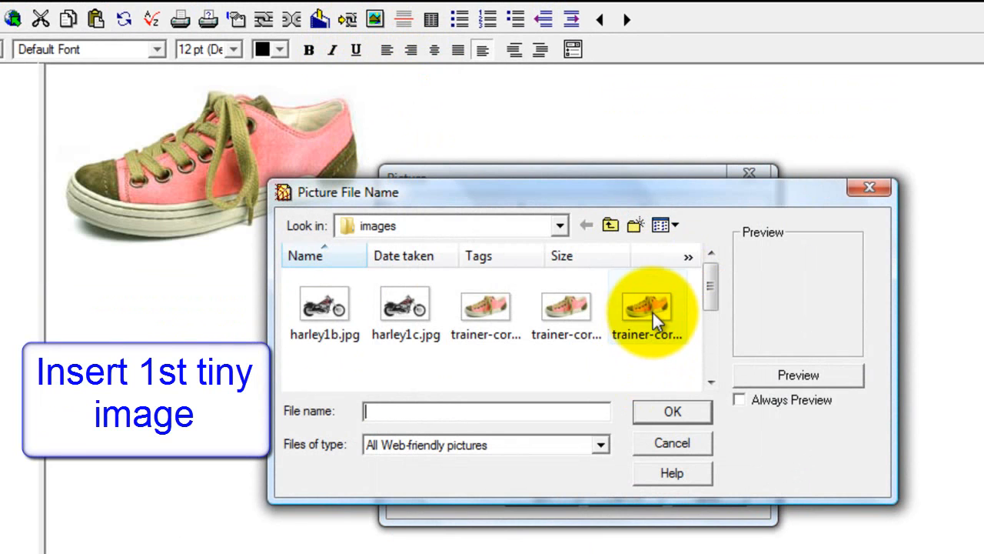
left_click(653, 313)
left_click(667, 411)
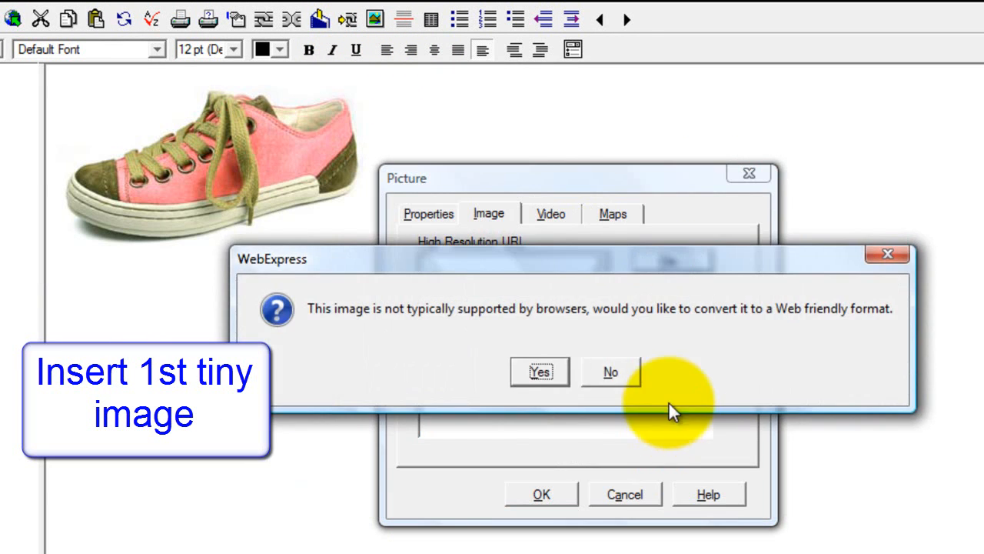
left_click(615, 373)
left_click(614, 370)
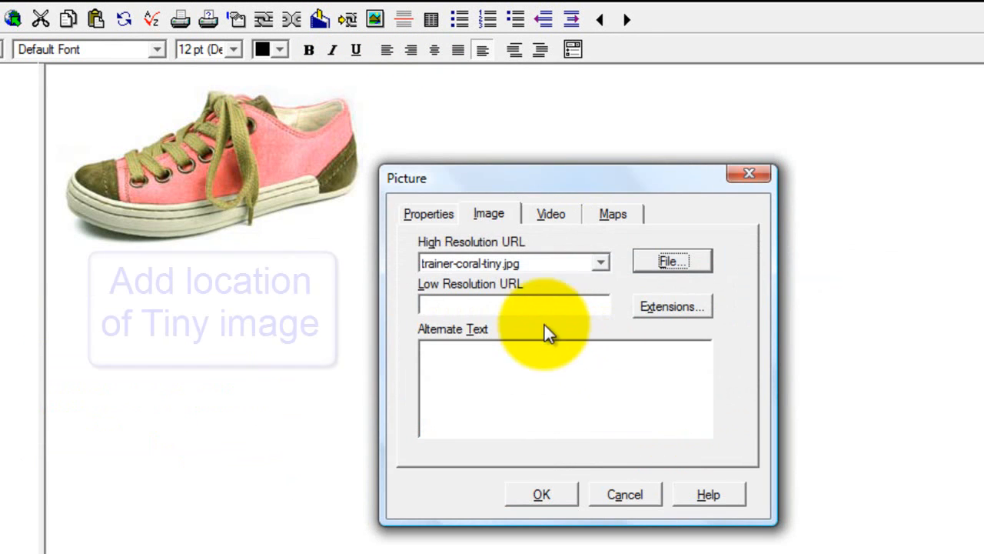
left_click(554, 264)
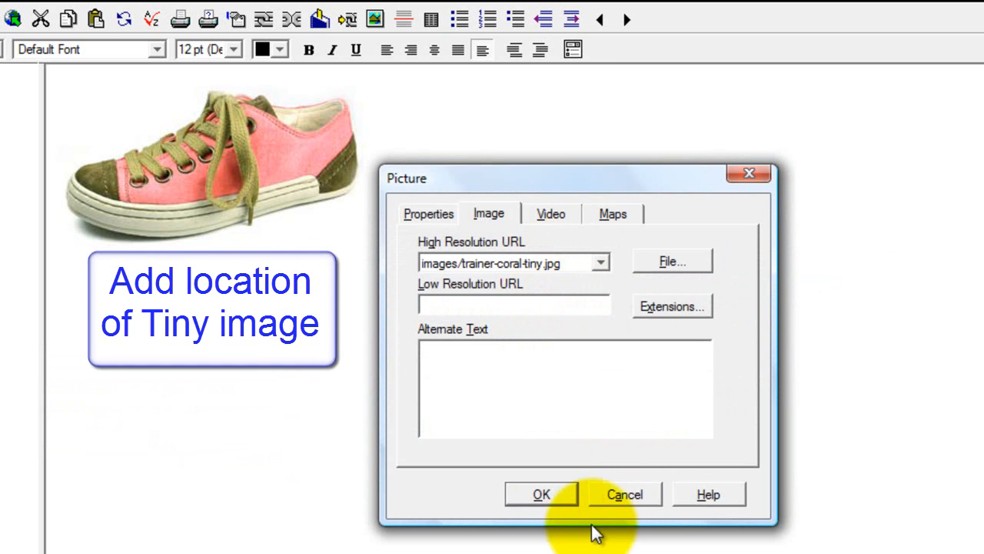
left_click(558, 496)
Step: Insert the tiny grey trainer thumbnail, without converting or copying the file
left_click(374, 21)
left_click(669, 261)
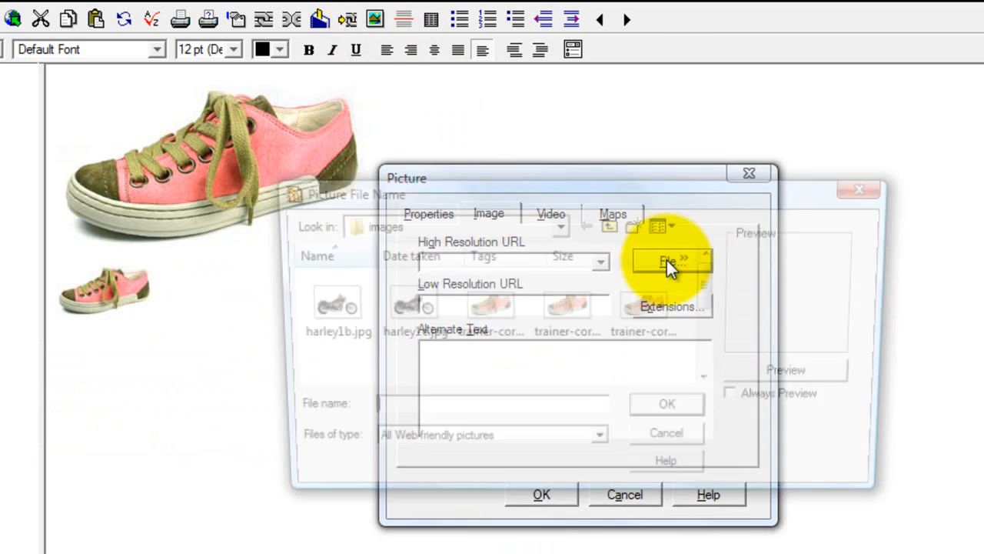
left_click(508, 369)
left_click(638, 412)
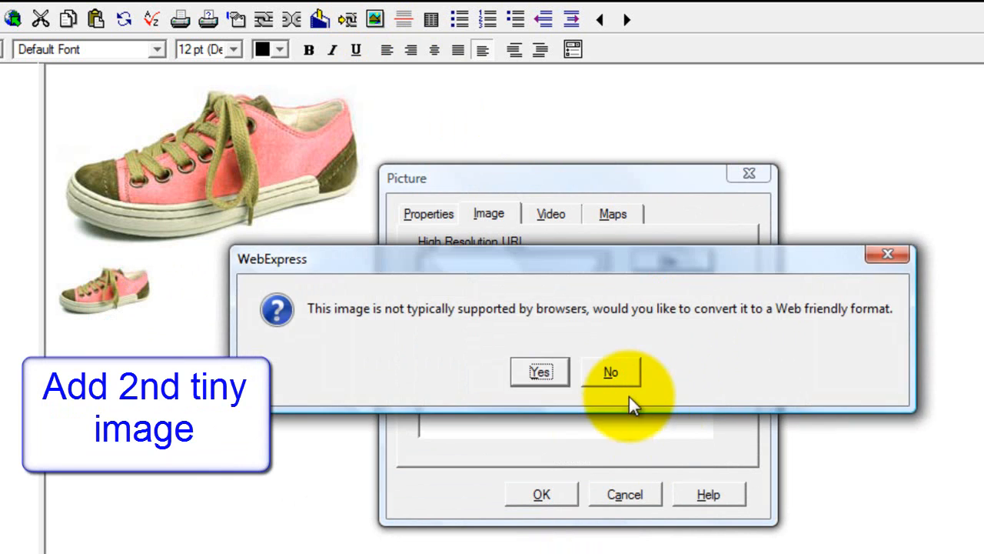
left_click(628, 402)
left_click(608, 369)
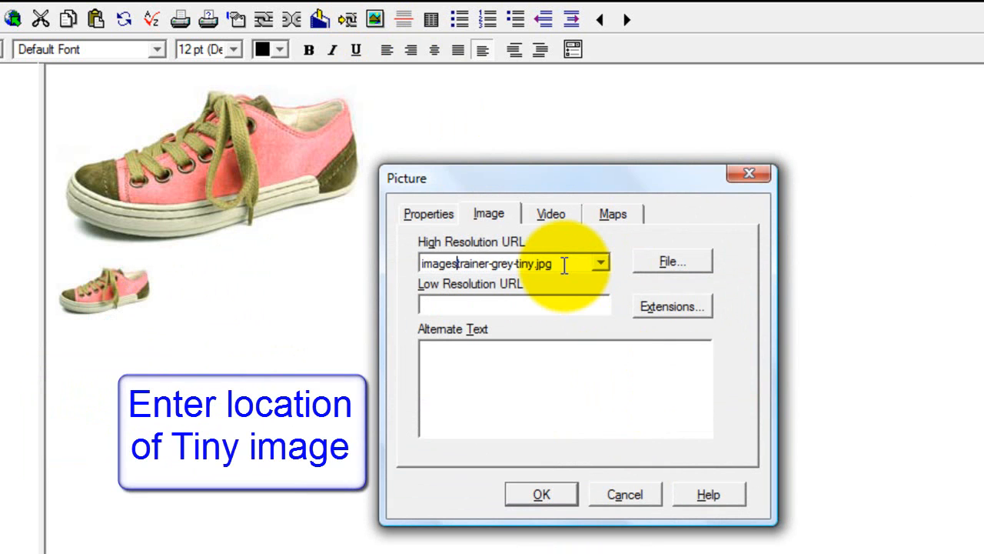
left_click(562, 494)
Step: Insert the tiny lime trainer thumbnail beside the other two
left_click(374, 20)
left_click(669, 262)
scroll(712, 333, "down", 5)
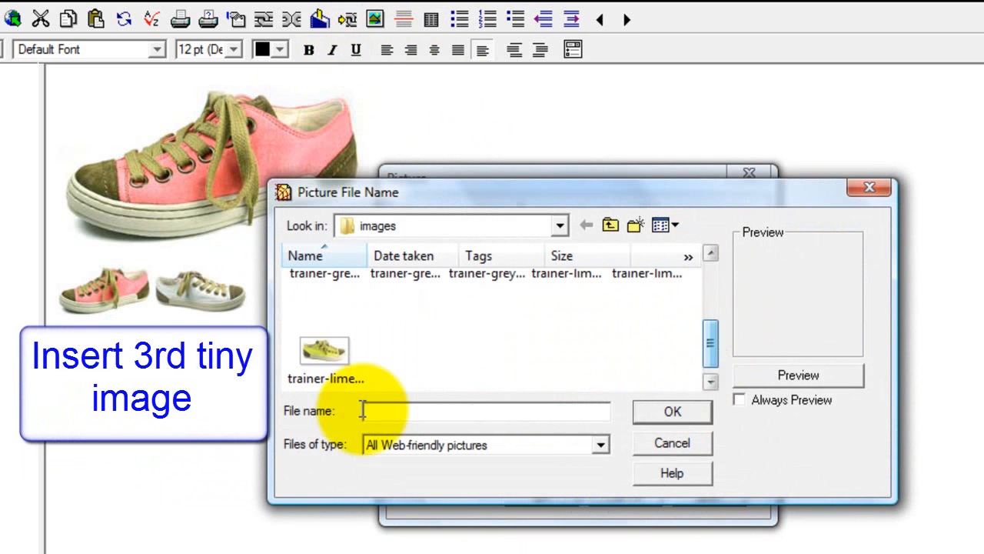
left_click(326, 352)
left_click(680, 412)
left_click(626, 379)
left_click(619, 369)
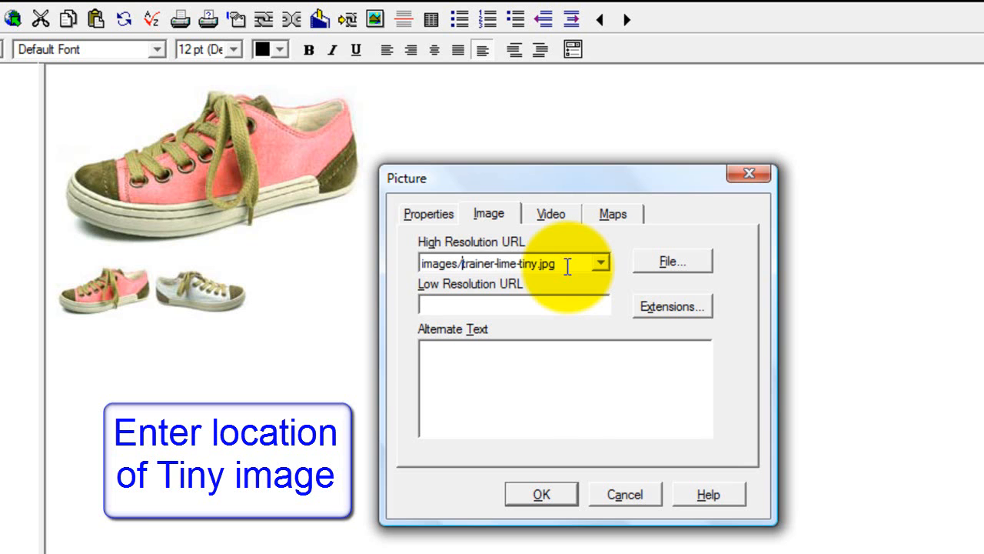
left_click(544, 493)
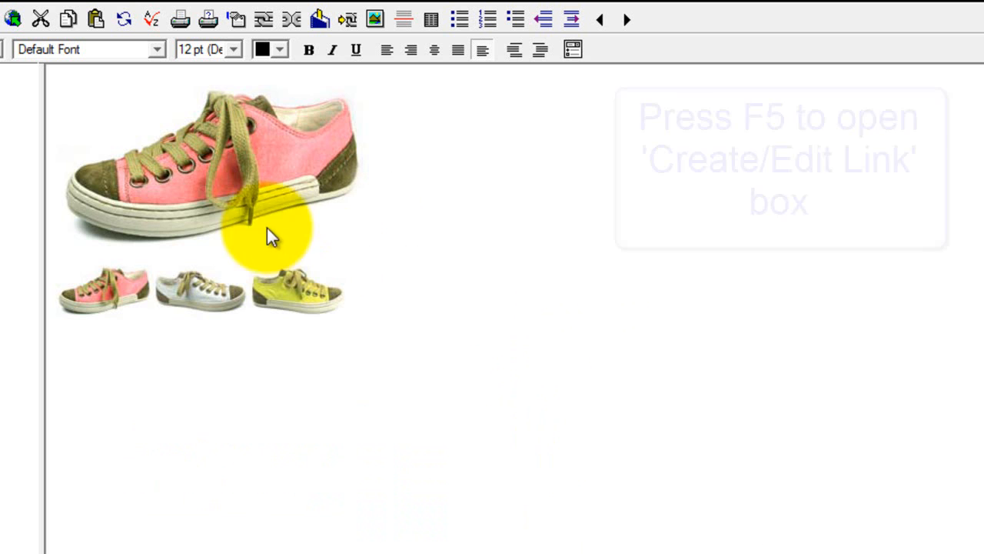
Step: Make the main trainer image link to trainer-coral-large.jpg, without copying the file
left_click(195, 164)
key("F5")
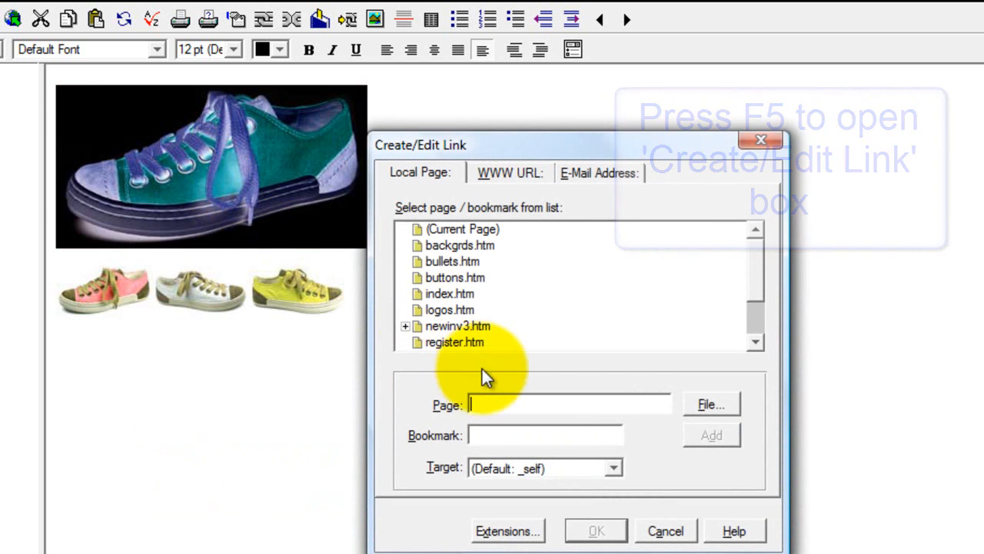
left_click(714, 403)
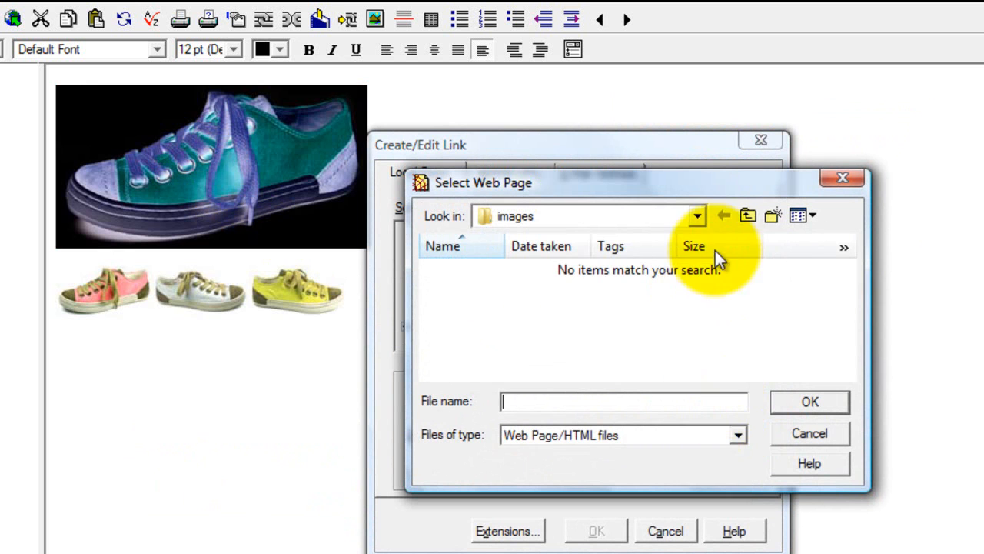
left_click(704, 436)
left_click(519, 495)
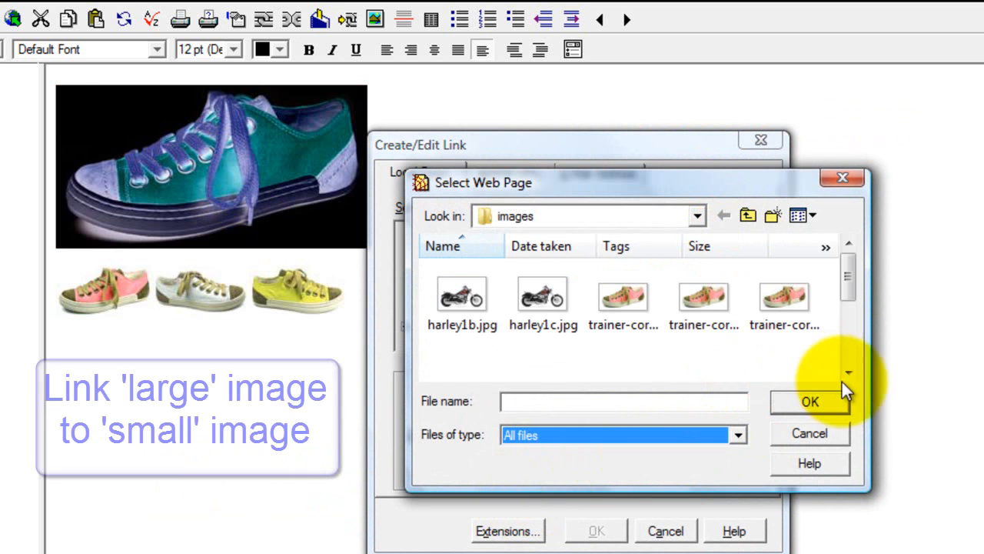
left_click(632, 308)
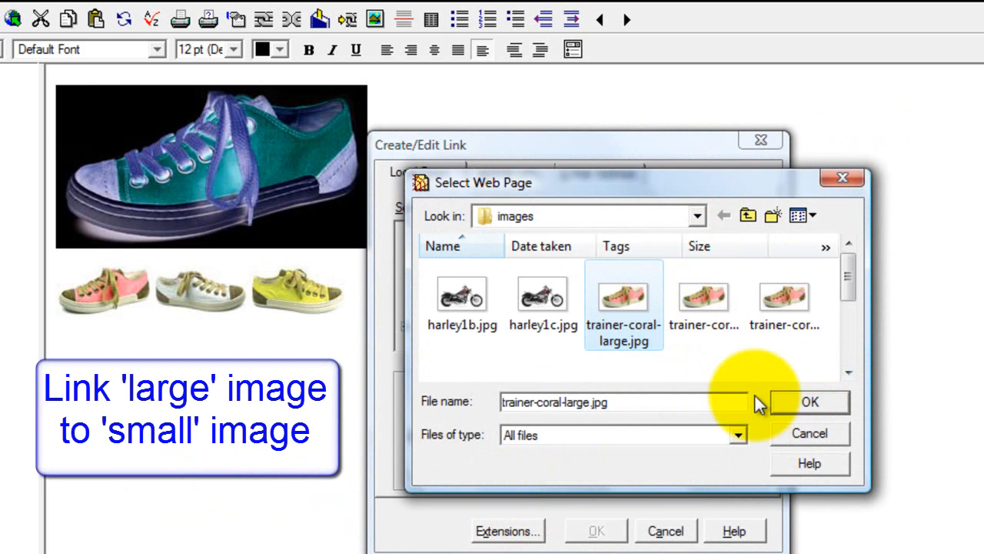
left_click(805, 400)
left_click(624, 370)
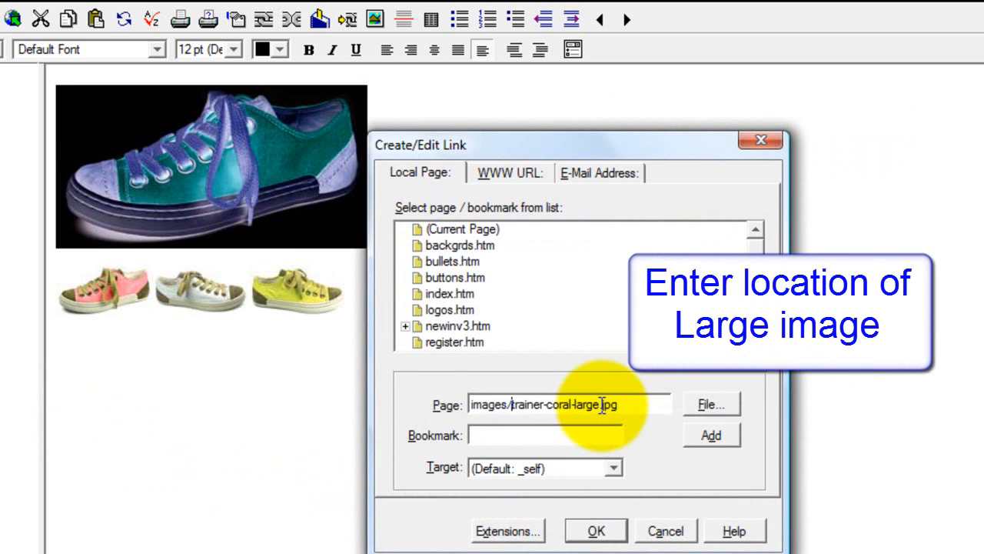
Step: Give the link the attributes class=MagicZoomPlus and id=trainers, and apply it
left_click(511, 532)
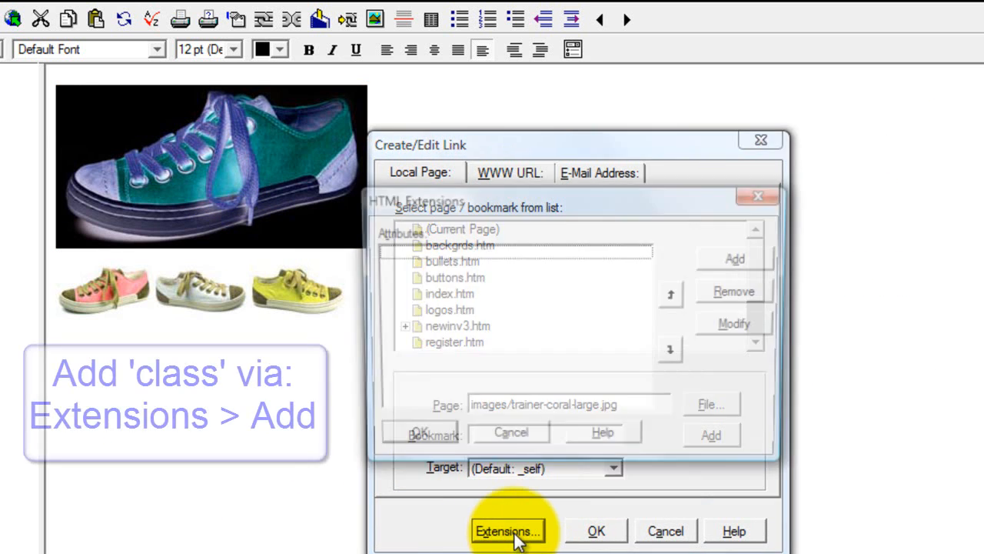
left_click(750, 259)
type("class")
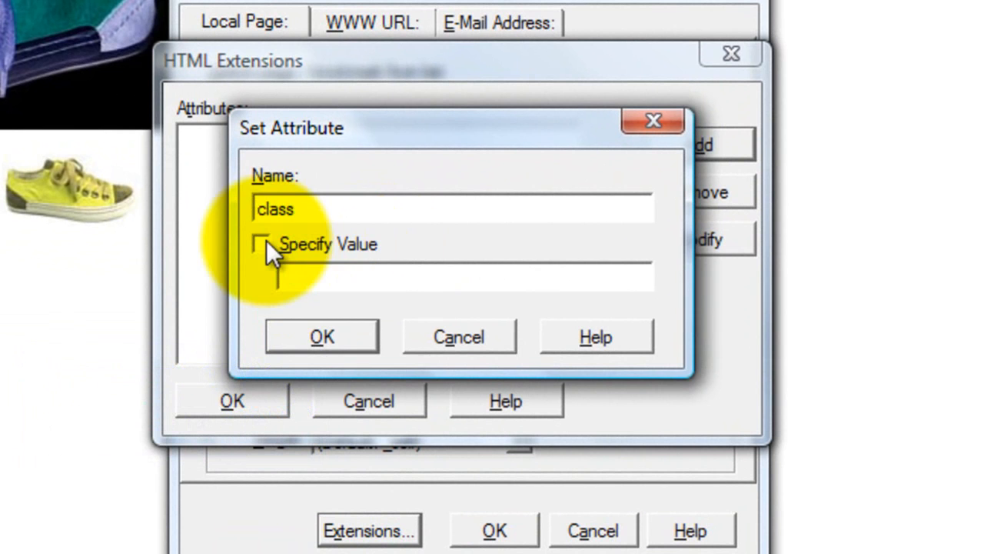
left_click(263, 243)
left_click(337, 280)
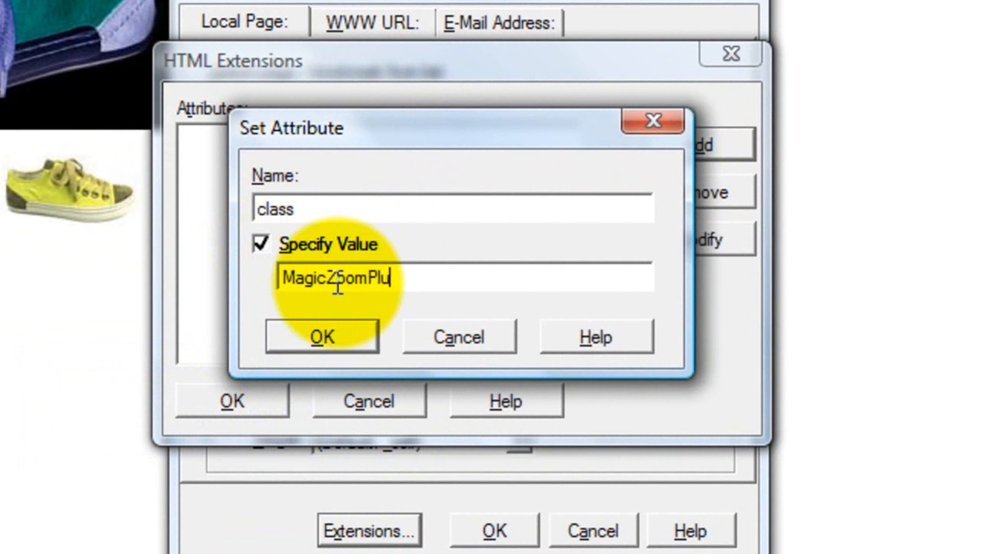
left_click(330, 332)
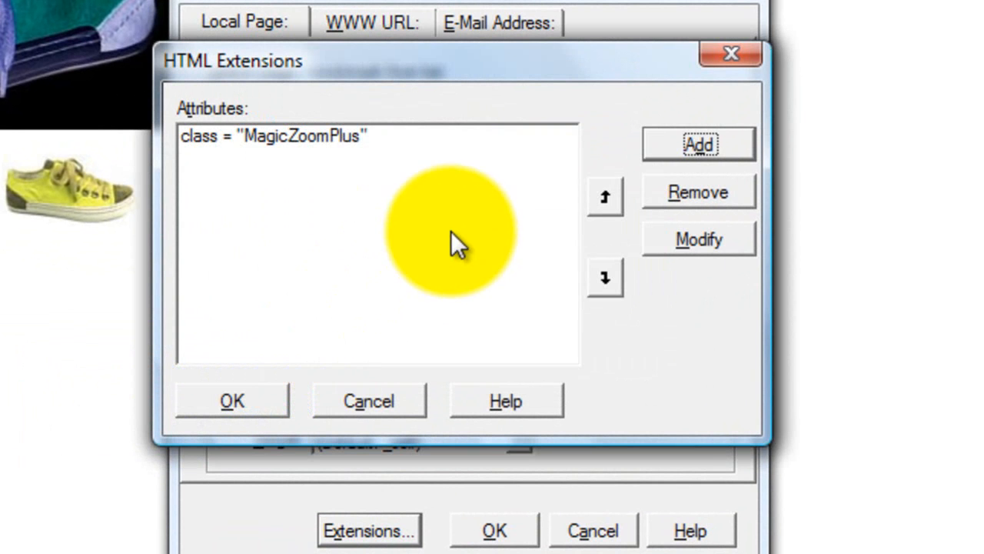
left_click(681, 158)
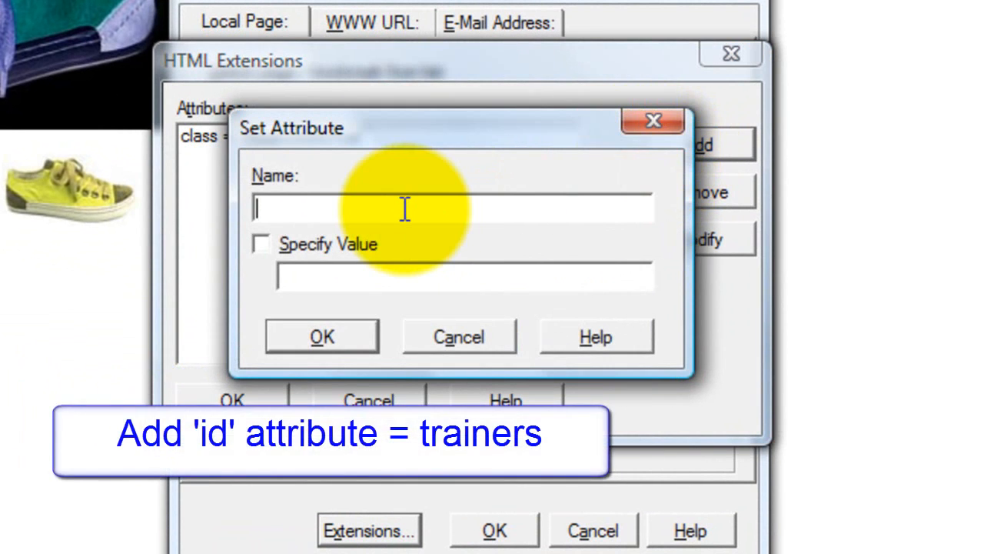
left_click(261, 244)
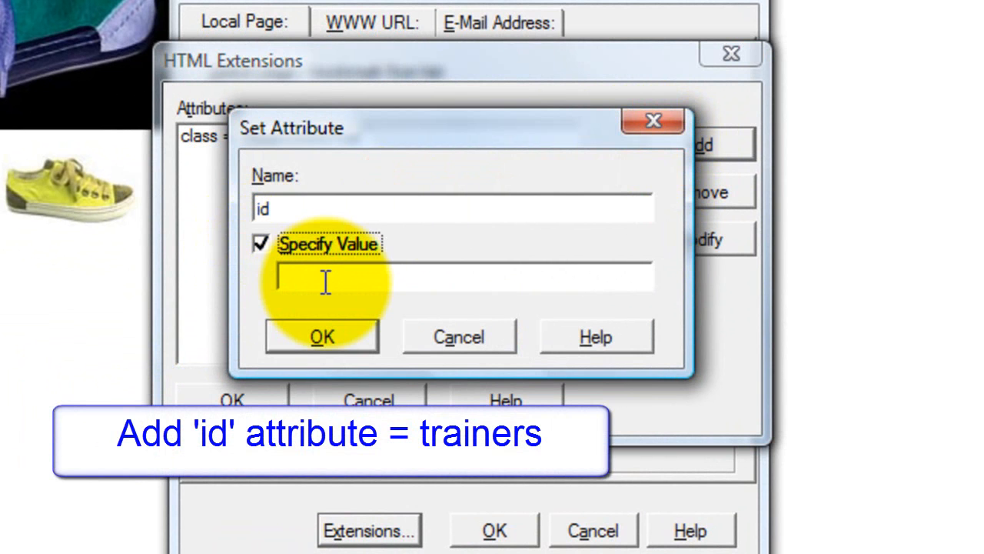
left_click(326, 282)
type("trainers")
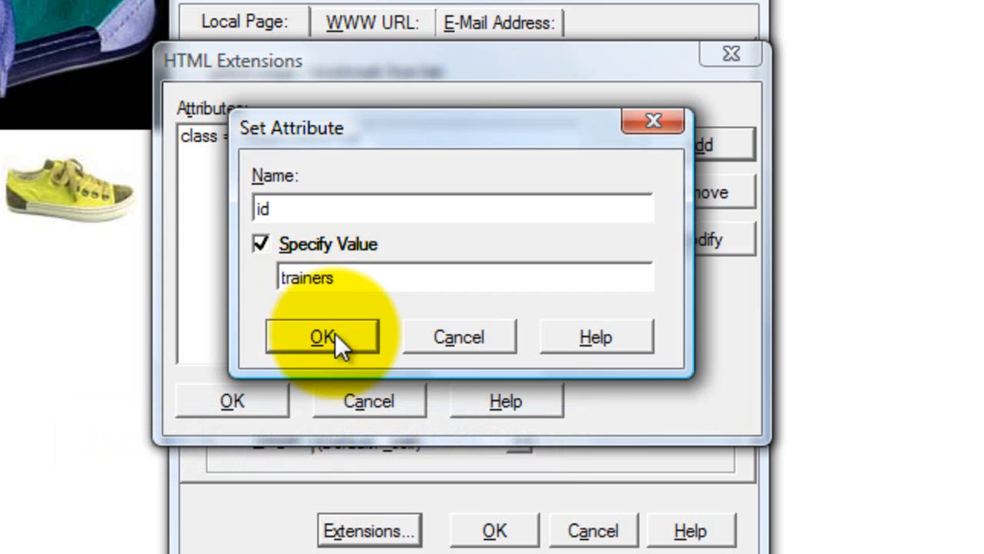
left_click(323, 337)
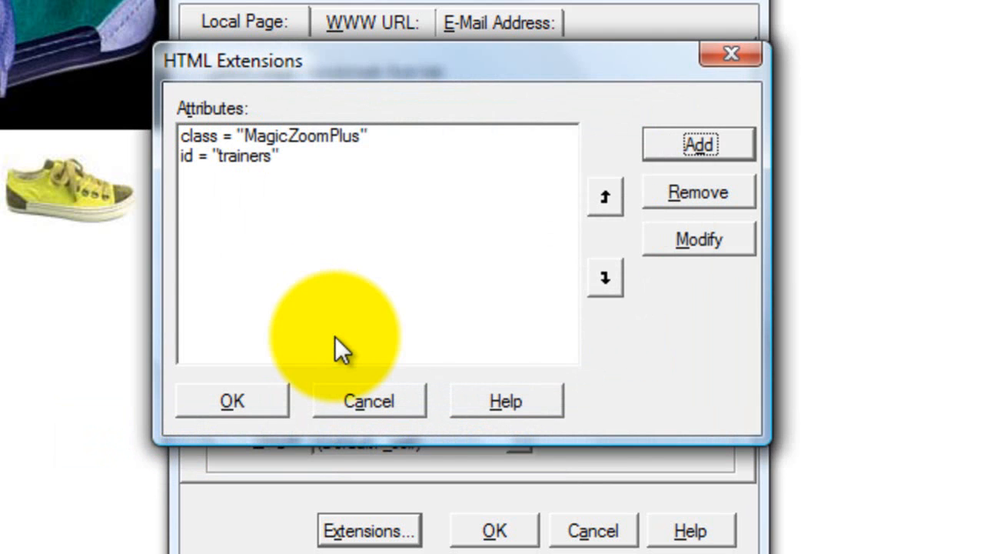
left_click(254, 399)
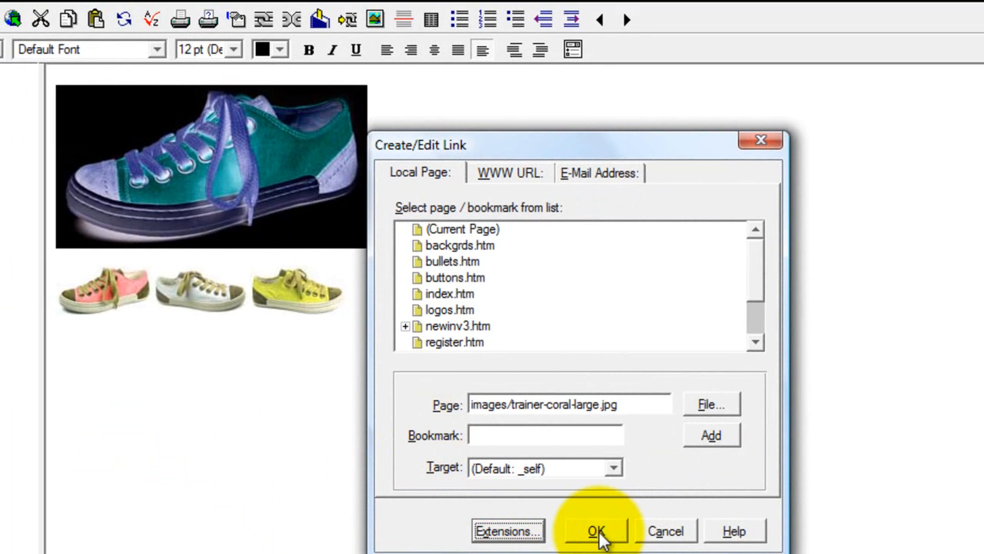
left_click(597, 532)
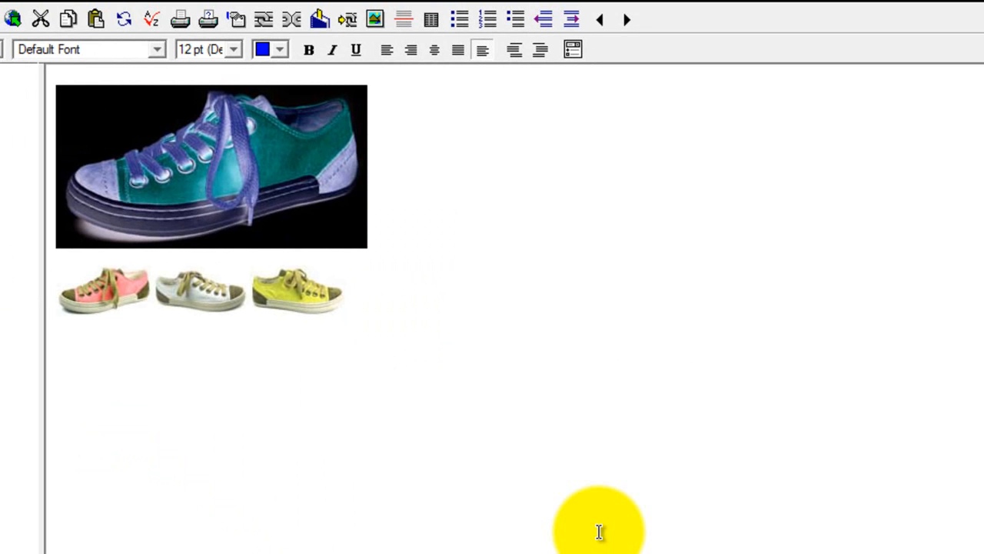
Step: Link the first coral thumbnail to trainer-coral-large.jpg
left_click(432, 154)
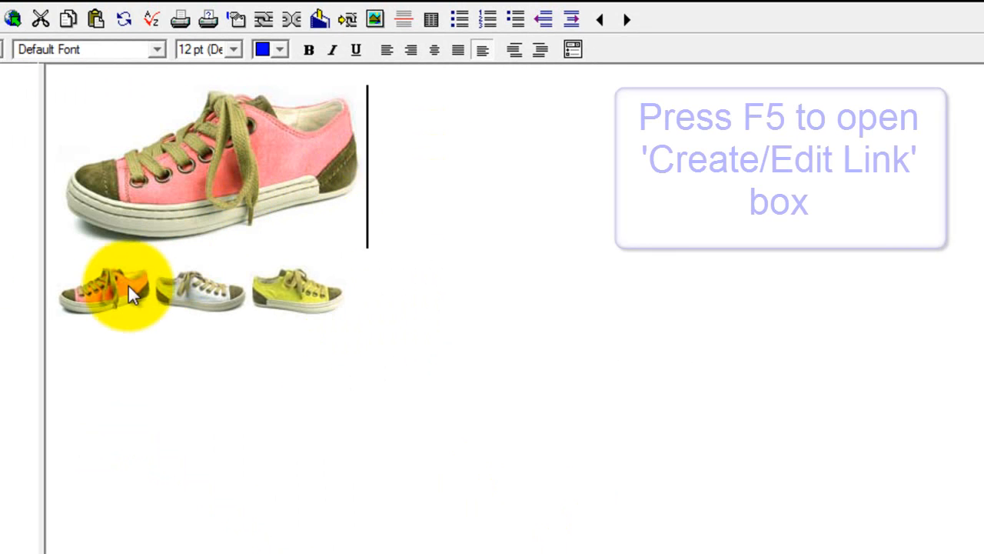
left_click(100, 286)
key("F5")
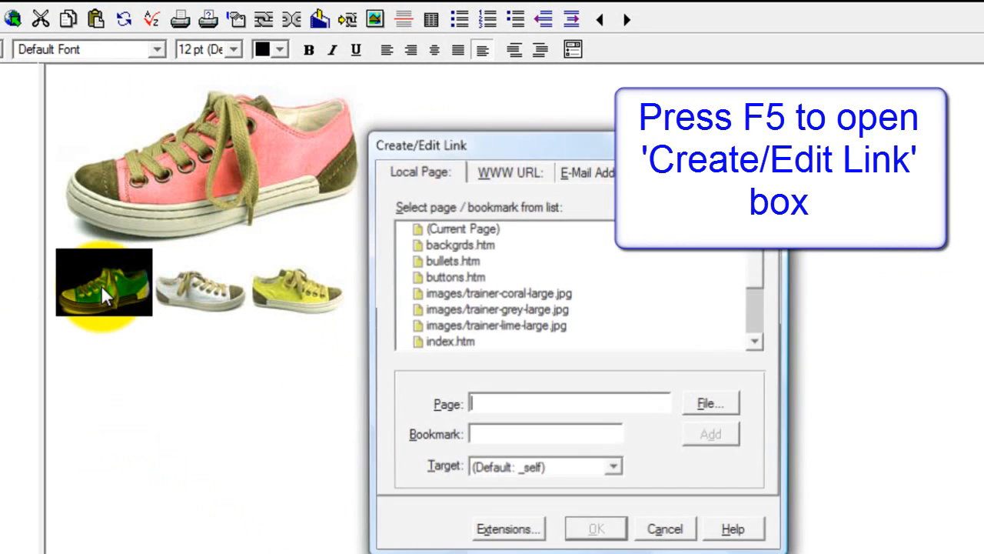
left_click(718, 408)
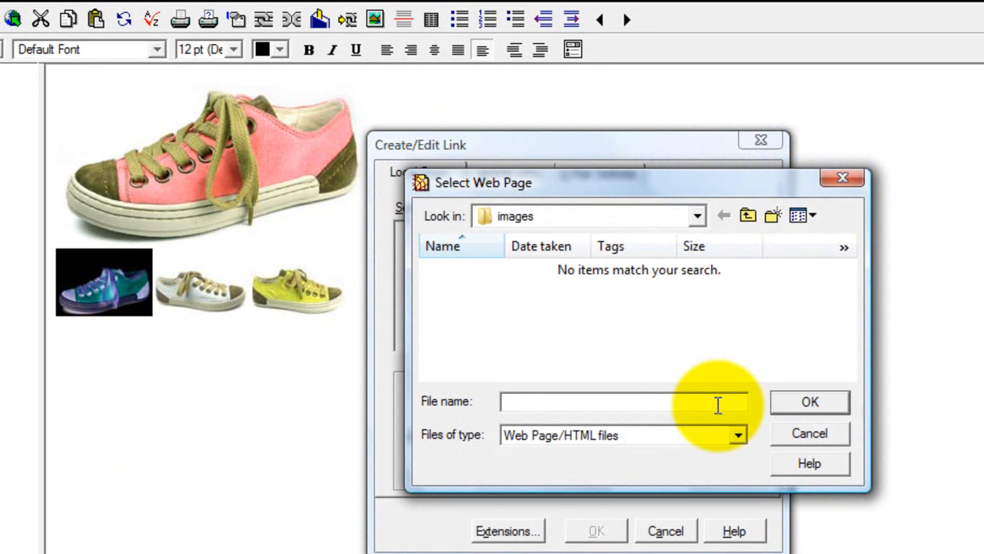
left_click(664, 436)
left_click(578, 496)
left_click(630, 308)
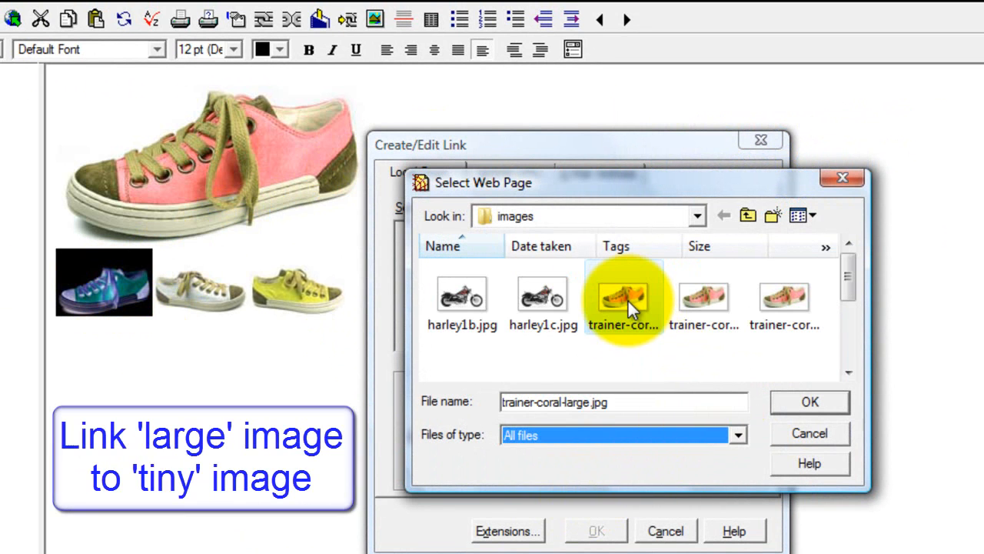
left_click(807, 407)
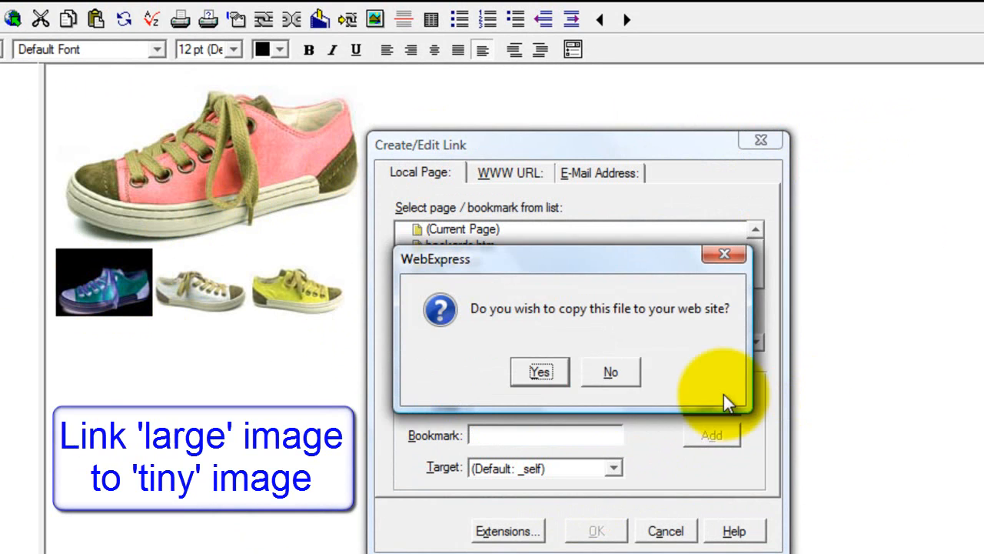
left_click(617, 379)
key("Home")
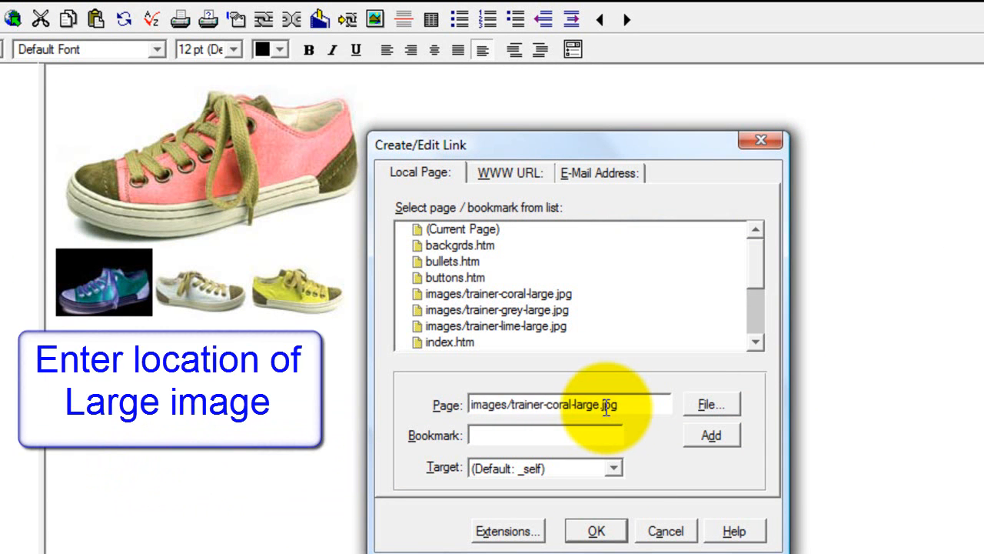
Step: Give the coral thumbnail link rel=zoom-id:trainers and rev=images/trainer-coral-small.jpg, and confirm
left_click(522, 529)
left_click(738, 260)
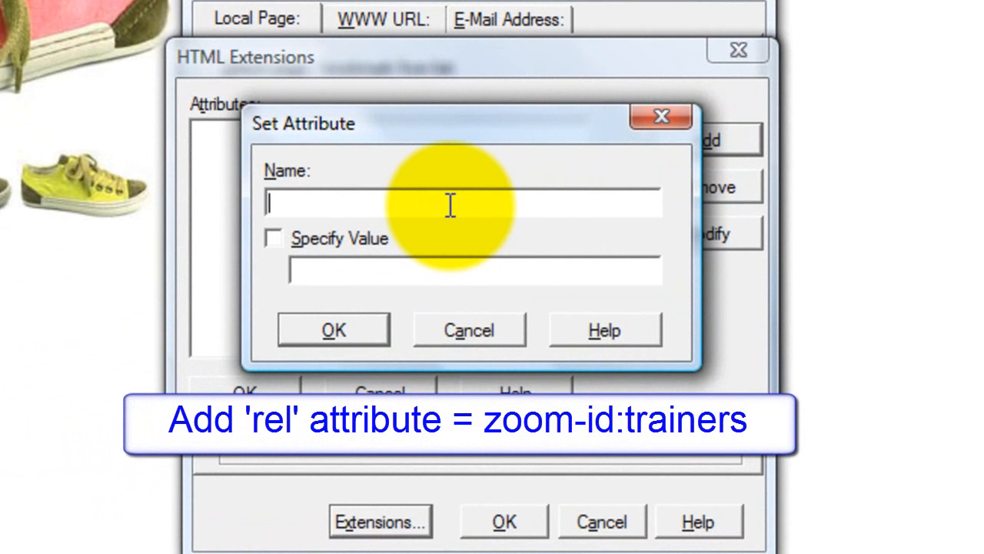
type("rel")
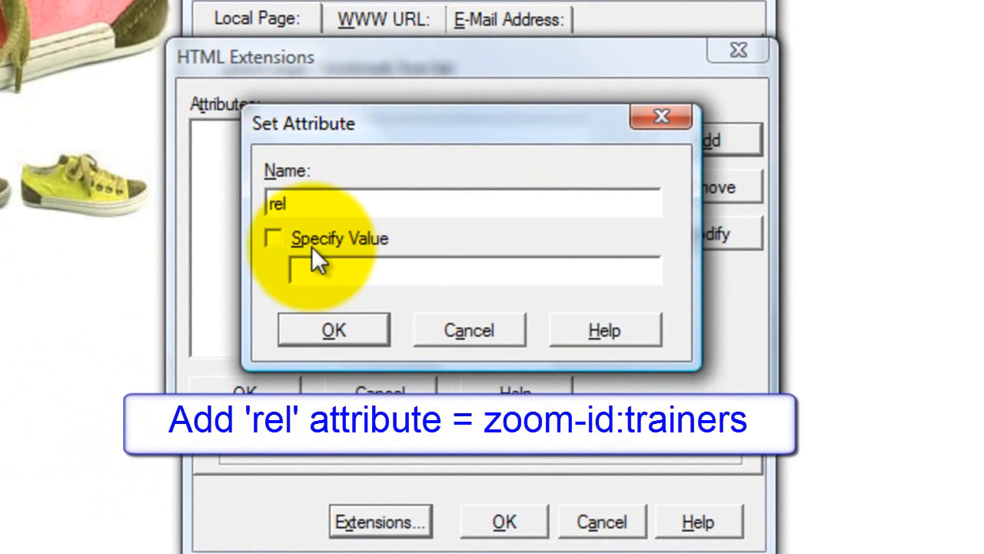
left_click(271, 237)
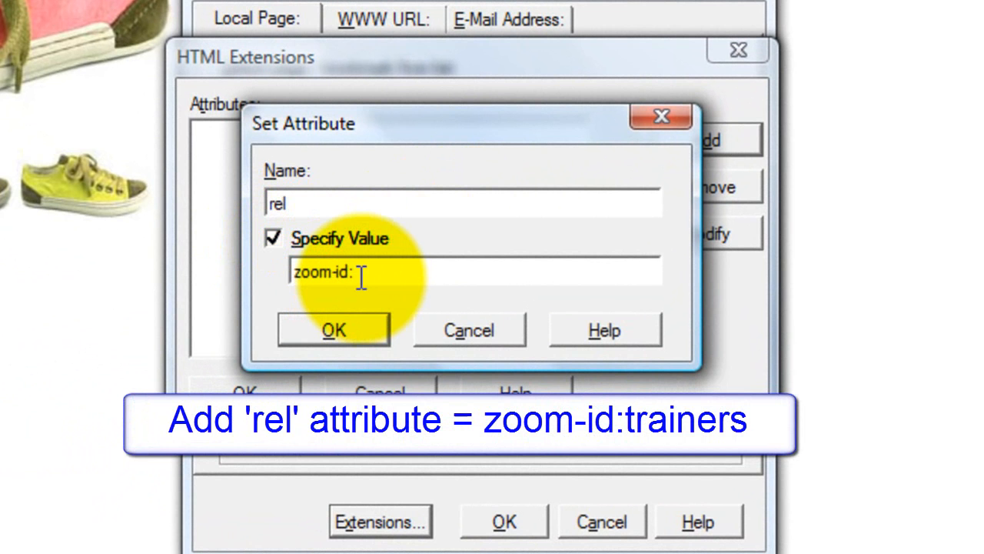
type("zoom-id:trainers")
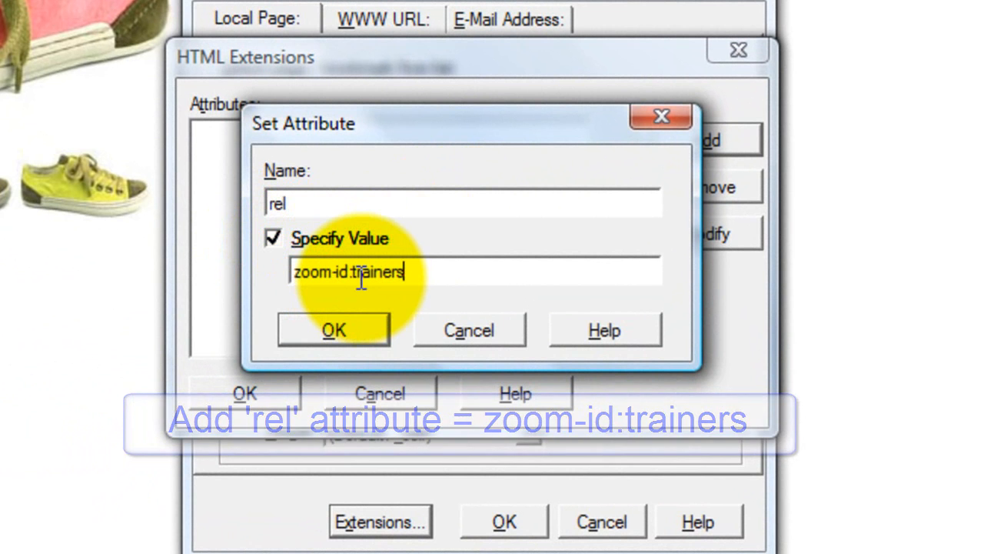
left_click(356, 337)
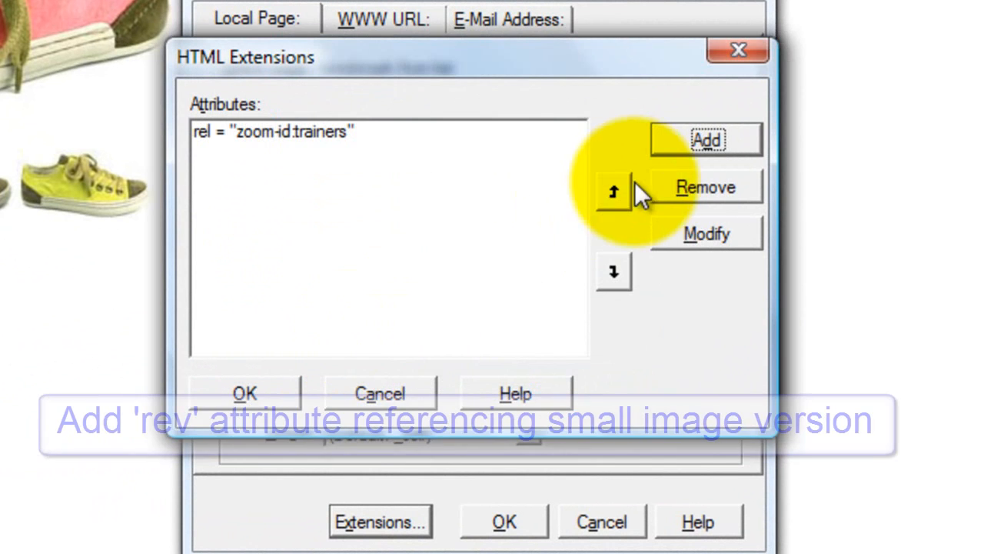
left_click(700, 142)
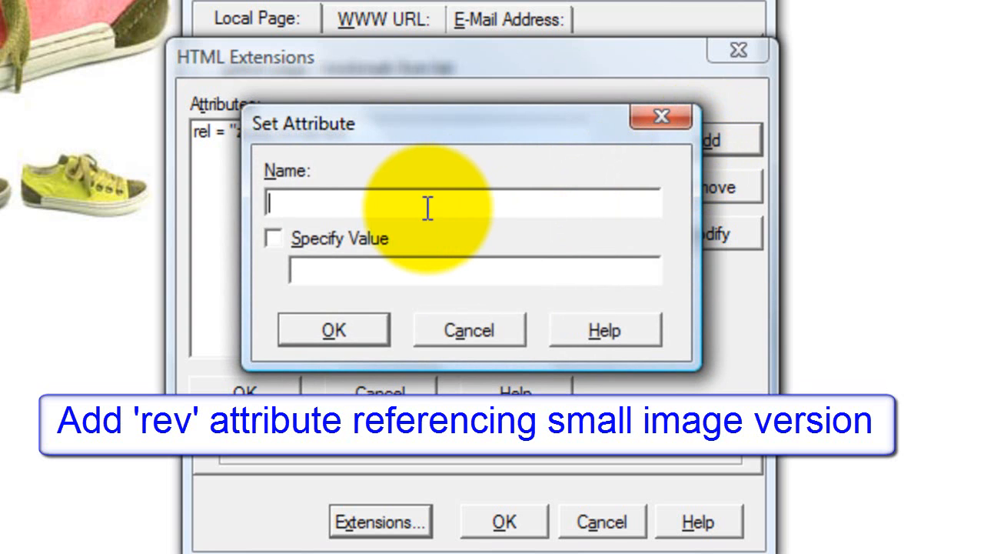
left_click(273, 239)
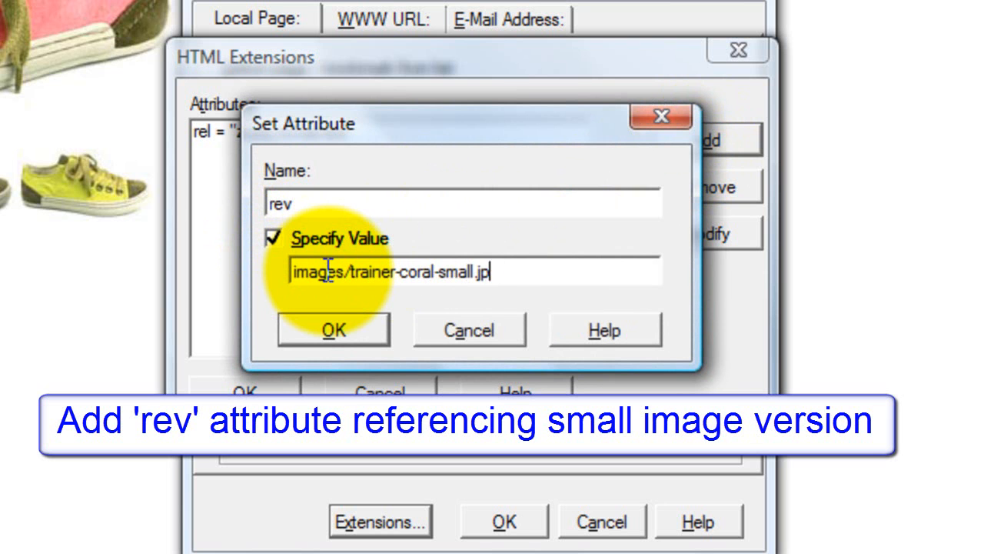
type("g")
left_click(348, 326)
left_click(255, 394)
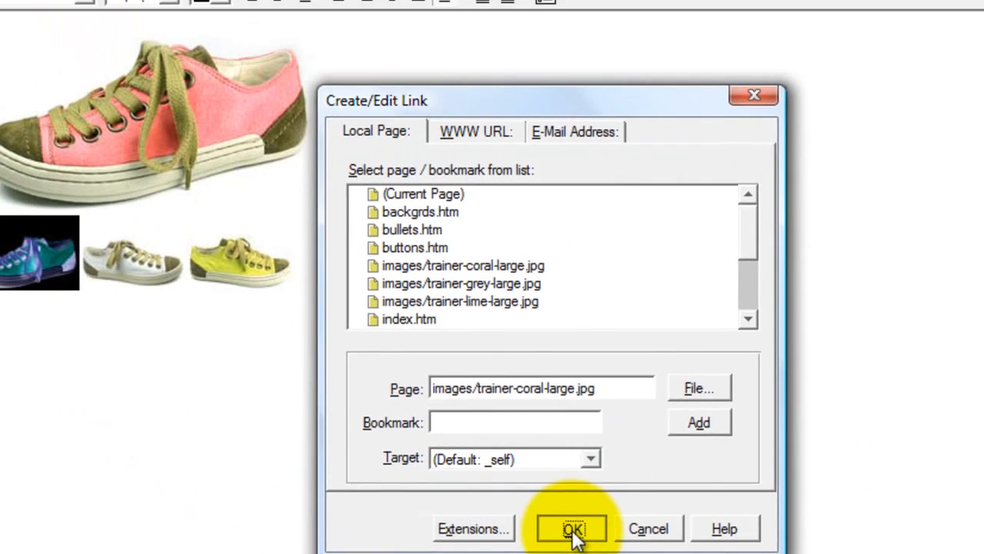
left_click(505, 523)
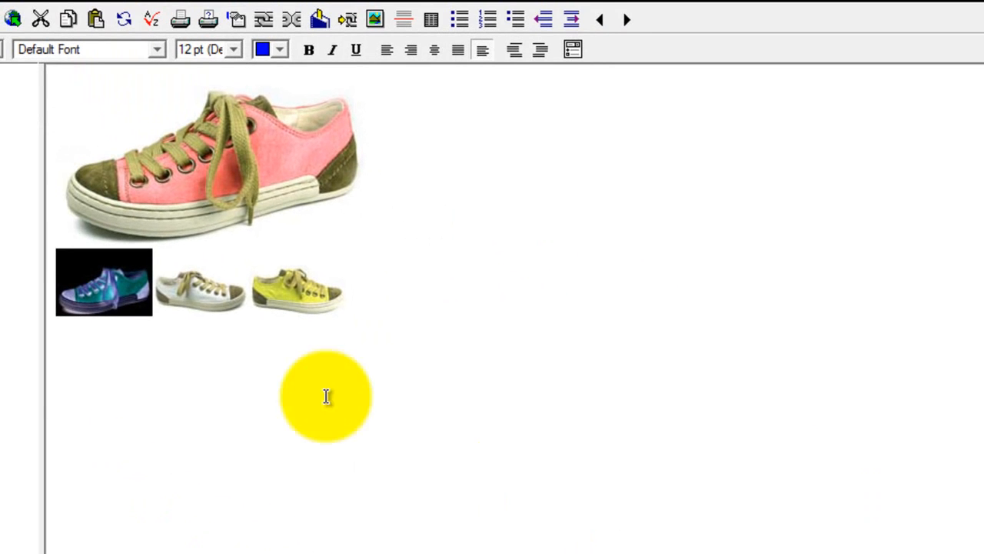
Step: Link the grey thumbnail to trainer-grey-large.jpg, showing all file types to find it
left_click(169, 300)
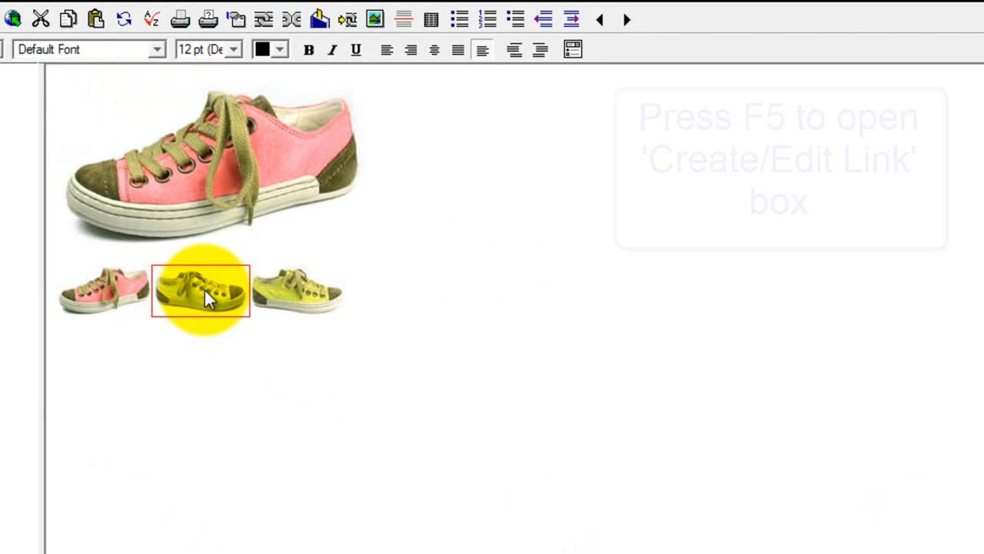
key("F5")
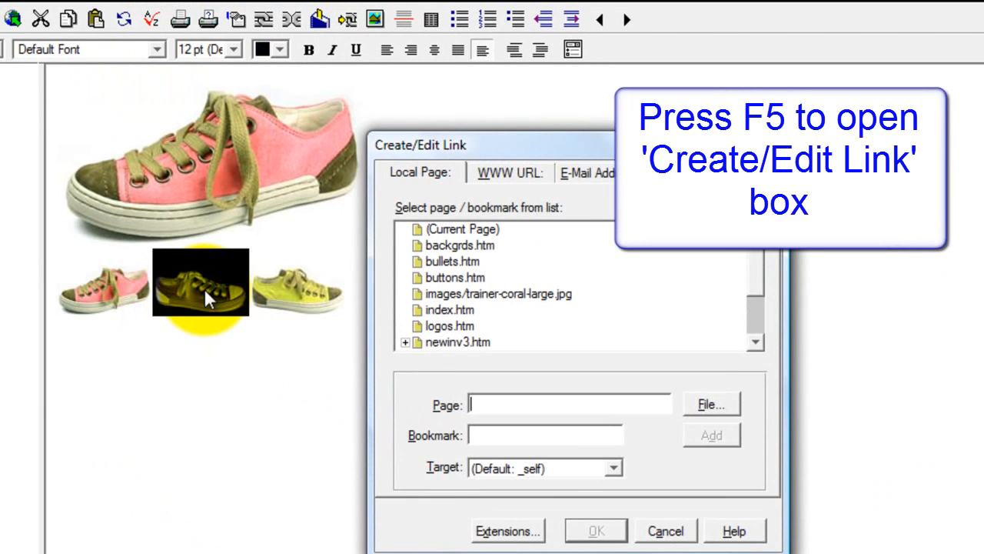
left_click(698, 409)
left_click(615, 432)
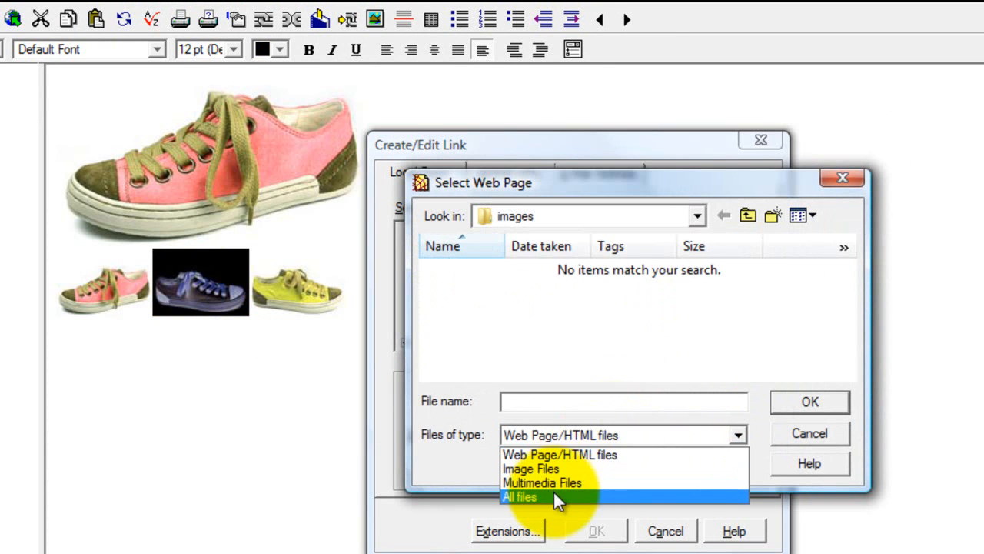
left_click(553, 497)
left_click(847, 372)
left_click(470, 356)
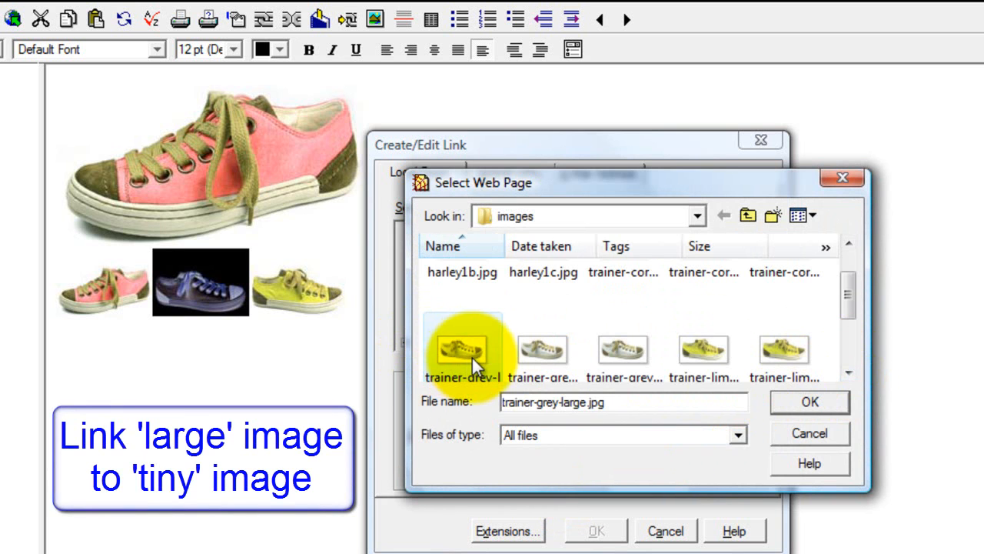
left_click(804, 402)
left_click(615, 371)
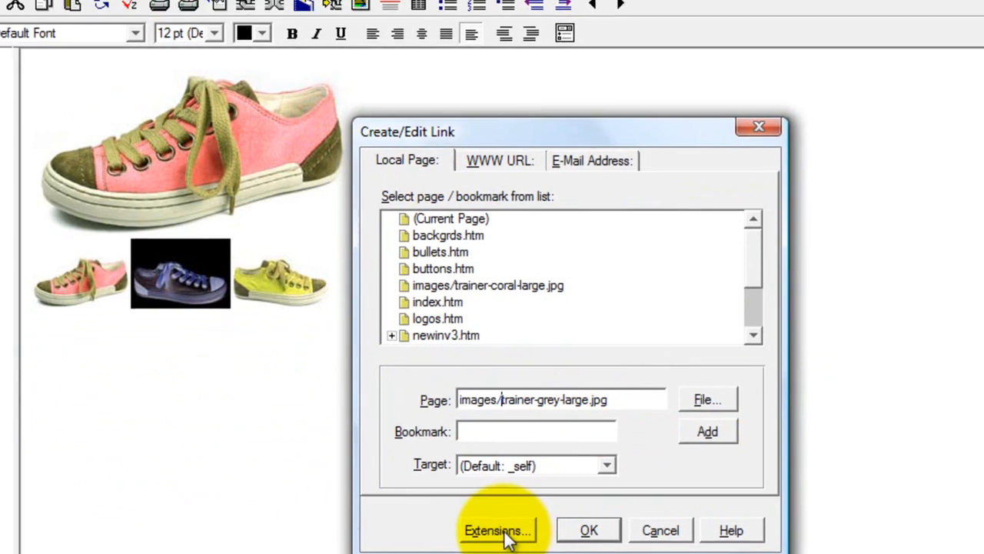
Step: Give the grey thumbnail link rel=zoom-id:trainers and rev=images/trainer-grey-small.jpg, and confirm
left_click(507, 531)
left_click(681, 141)
type("rel")
left_click(272, 237)
left_click(363, 274)
type("zoom-id:t")
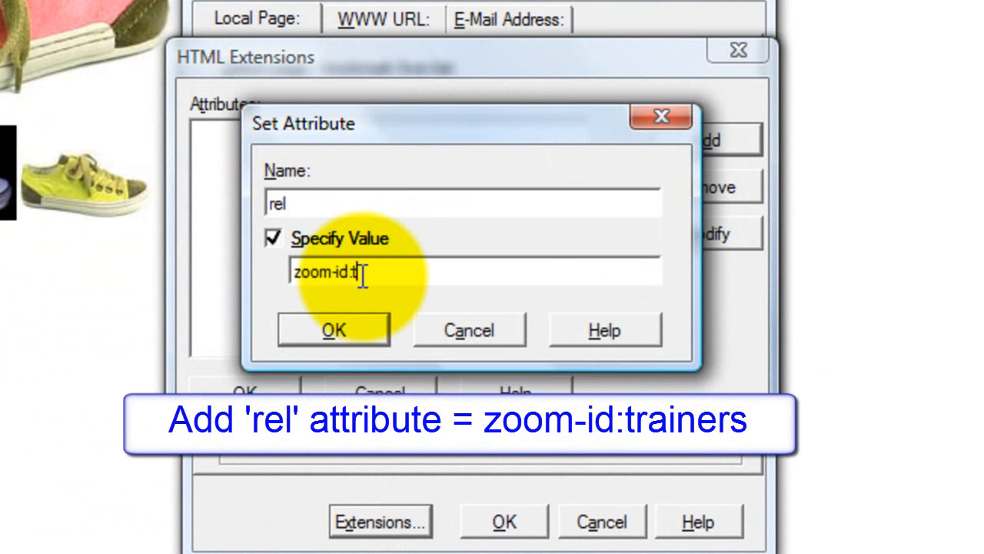
type("rainers")
left_click(360, 333)
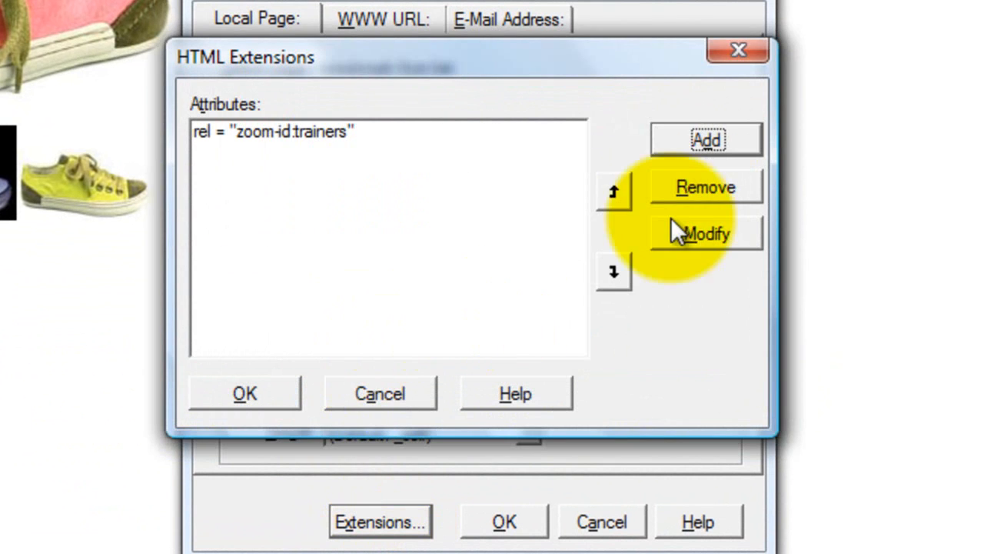
left_click(696, 144)
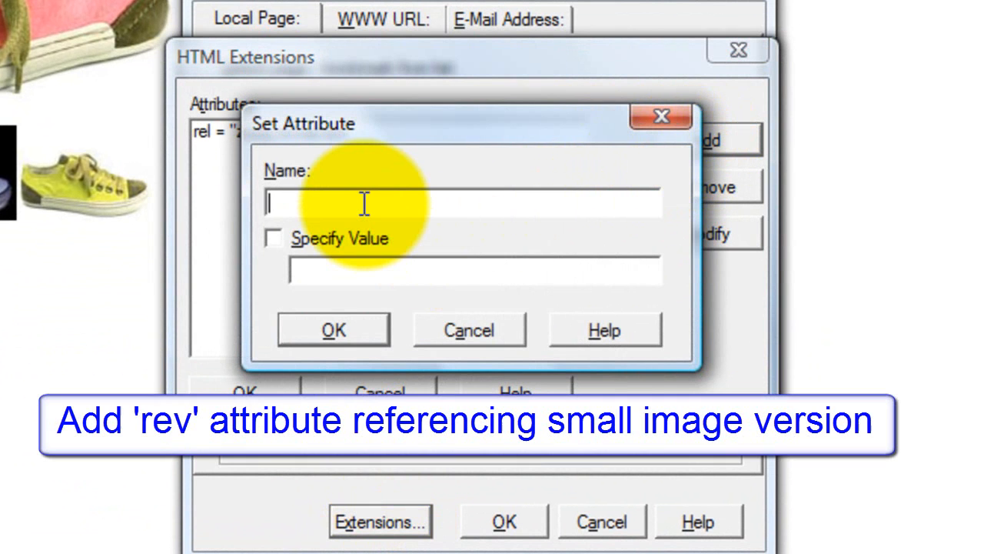
left_click(272, 237)
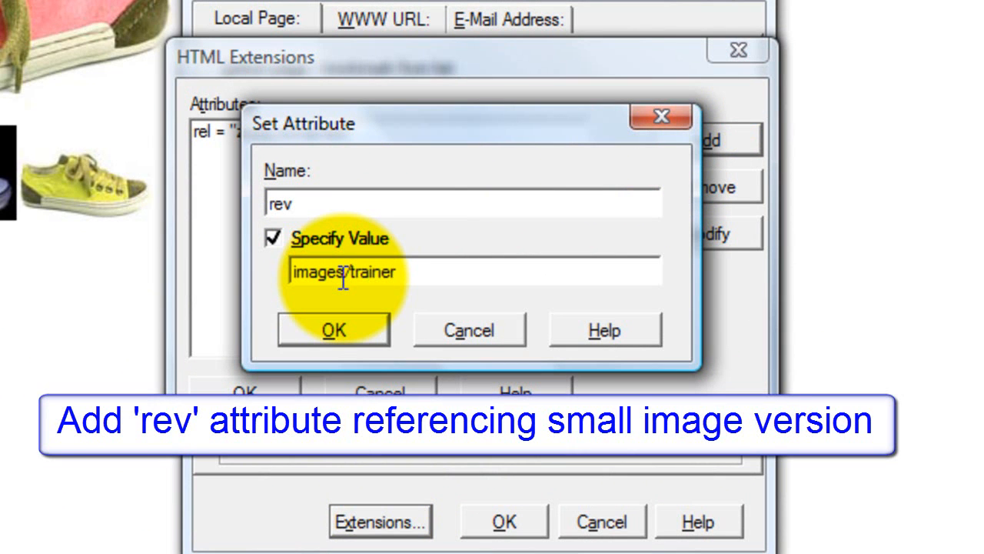
type("pg")
left_click(336, 332)
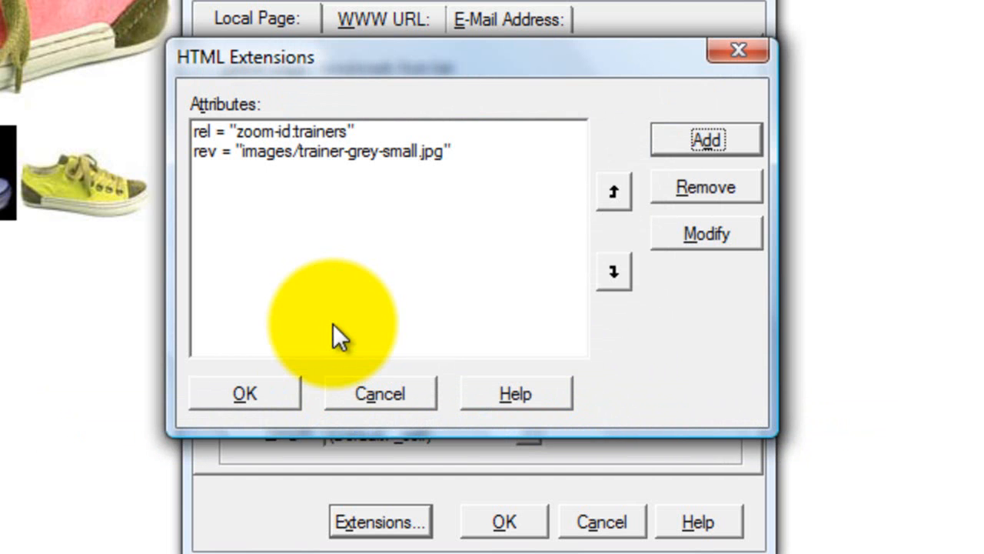
left_click(269, 390)
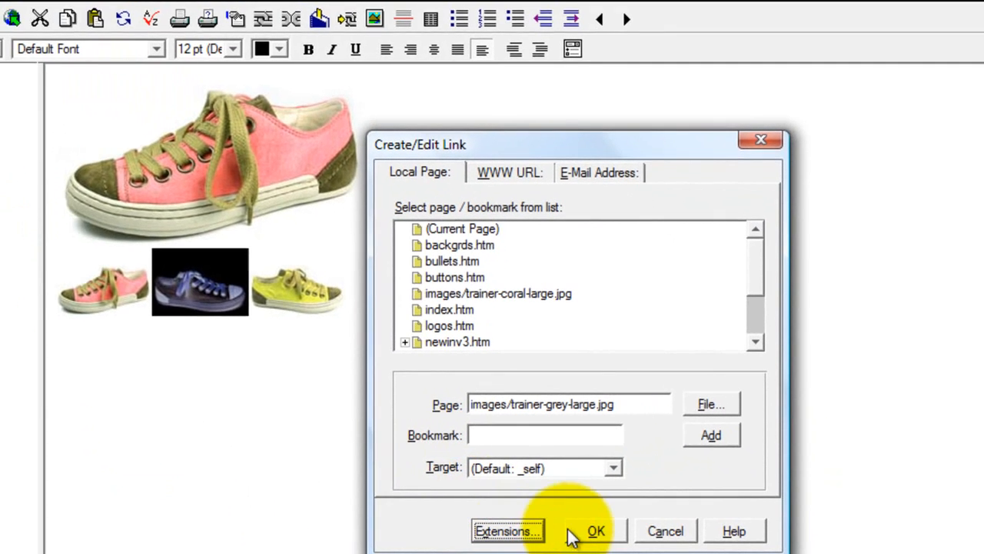
left_click(577, 534)
left_click(304, 304)
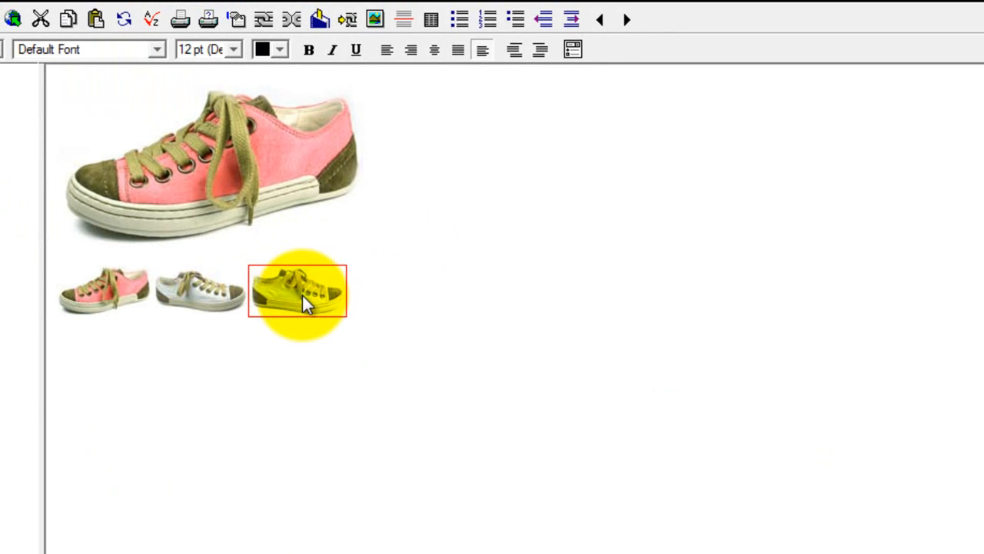
Step: Link the lime thumbnail to images/trainer-lime-large.jpg
key("F5")
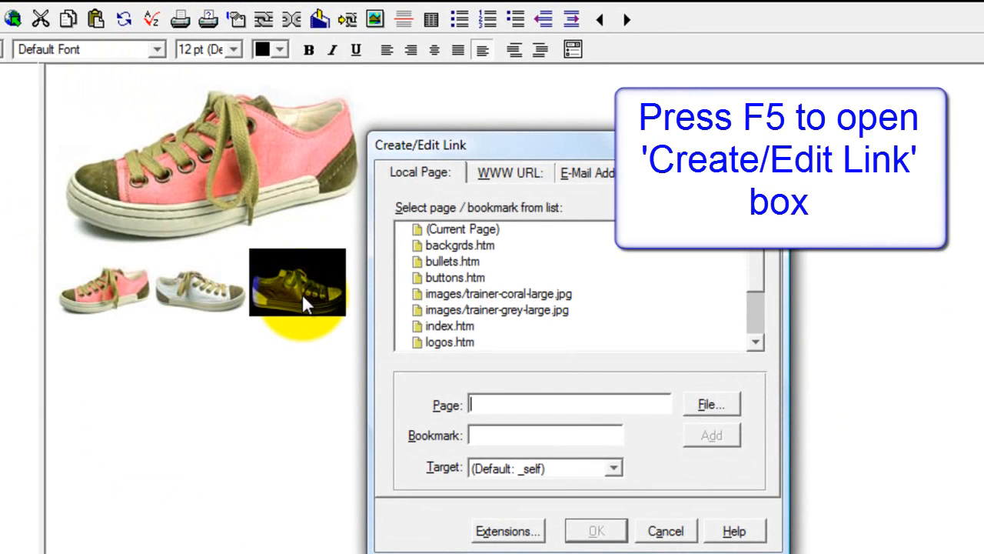
left_click(715, 405)
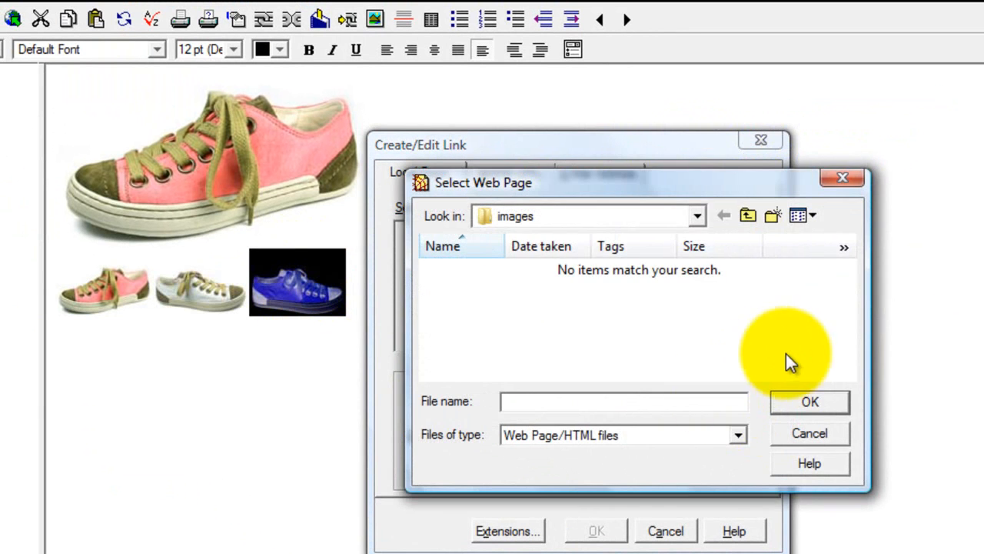
left_click(651, 435)
left_click(581, 495)
left_click_drag(847, 275, 847, 324)
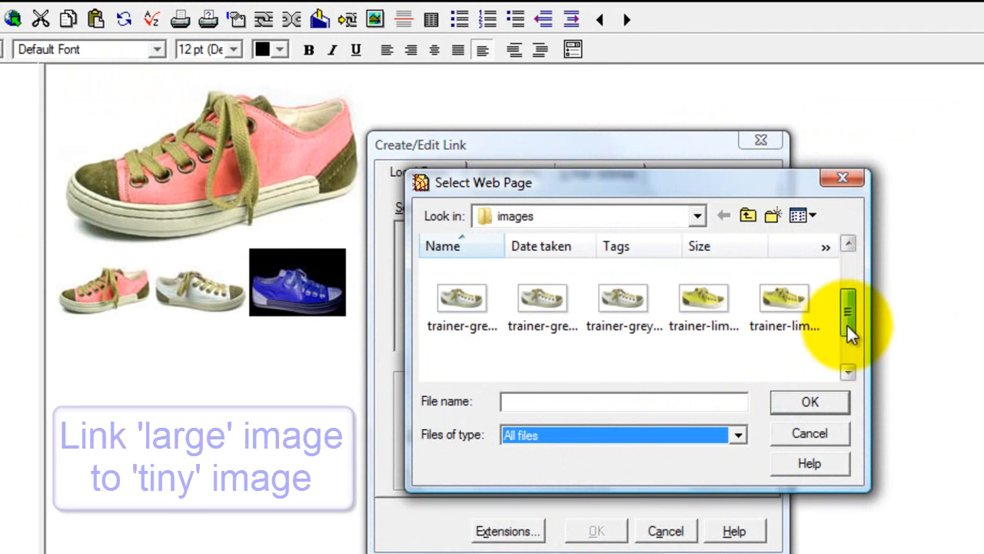
left_click(703, 323)
left_click(783, 399)
left_click(620, 376)
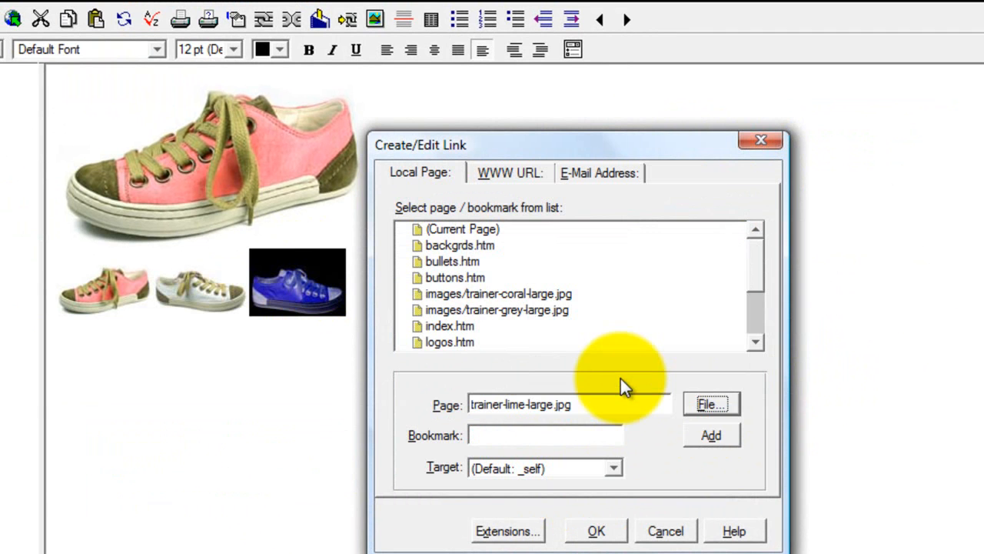
left_click(598, 406)
type("images/")
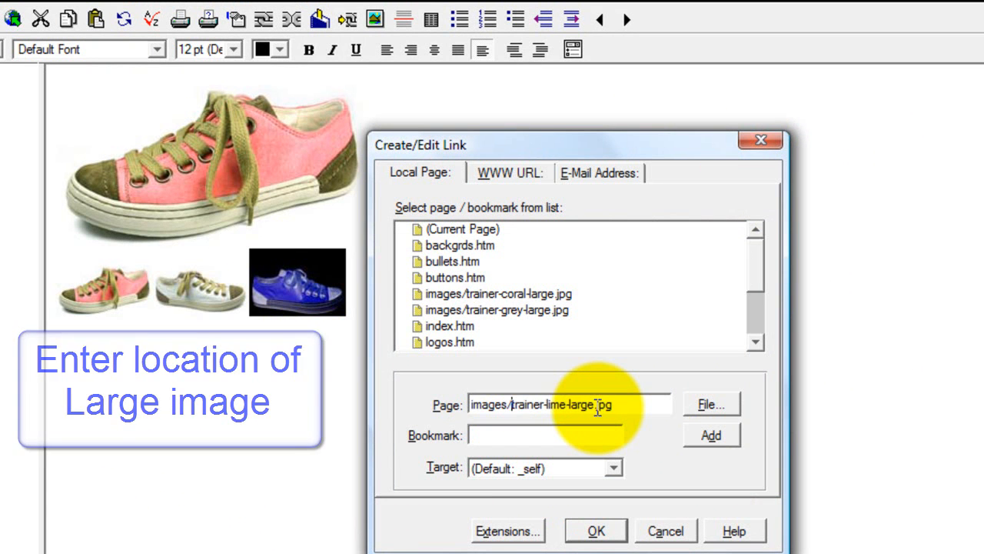
Step: Add rel zoom-id:trainers and rev images/trainer-lime-small.jpg attributes to the lime thumbnail's link
left_click(525, 534)
left_click(736, 249)
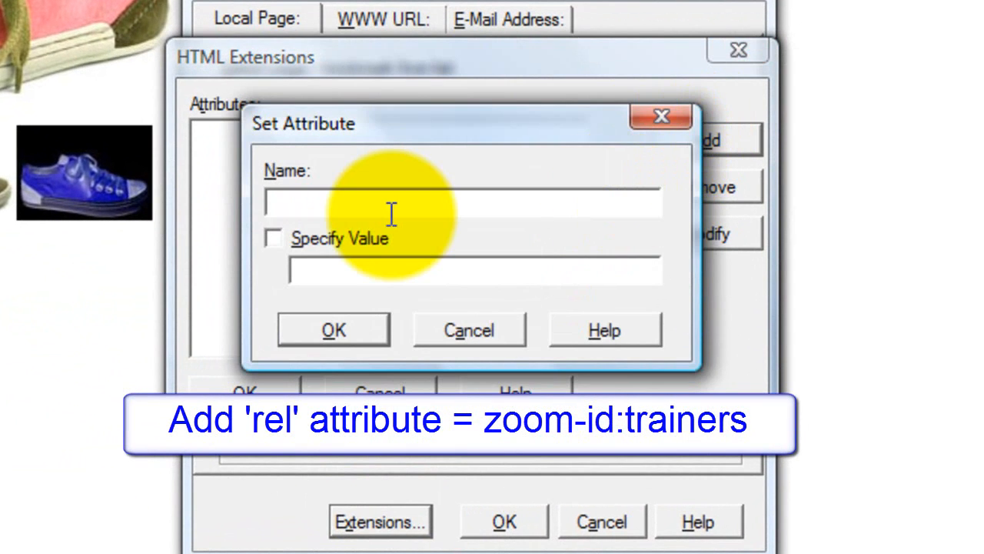
left_click(274, 239)
left_click(347, 278)
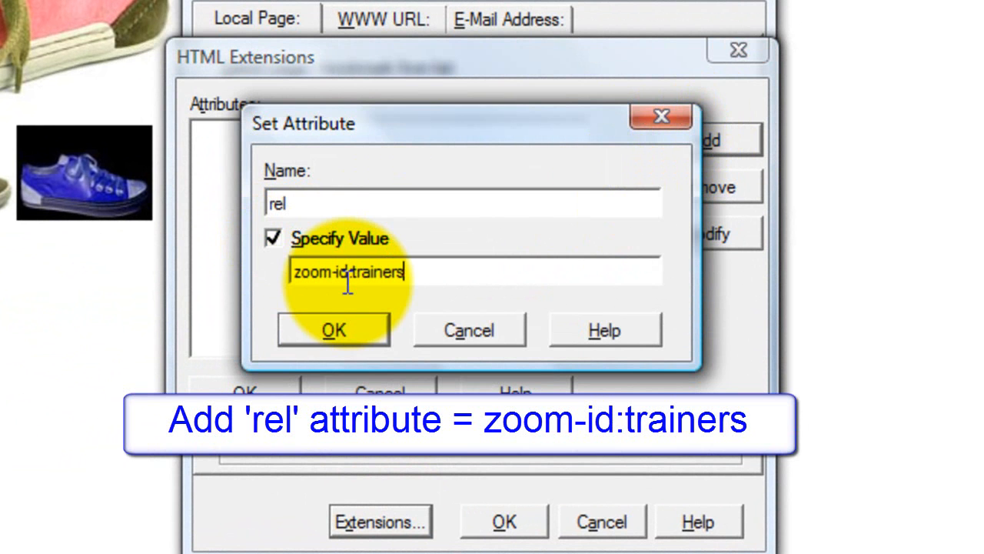
left_click(352, 329)
left_click(719, 146)
type("re")
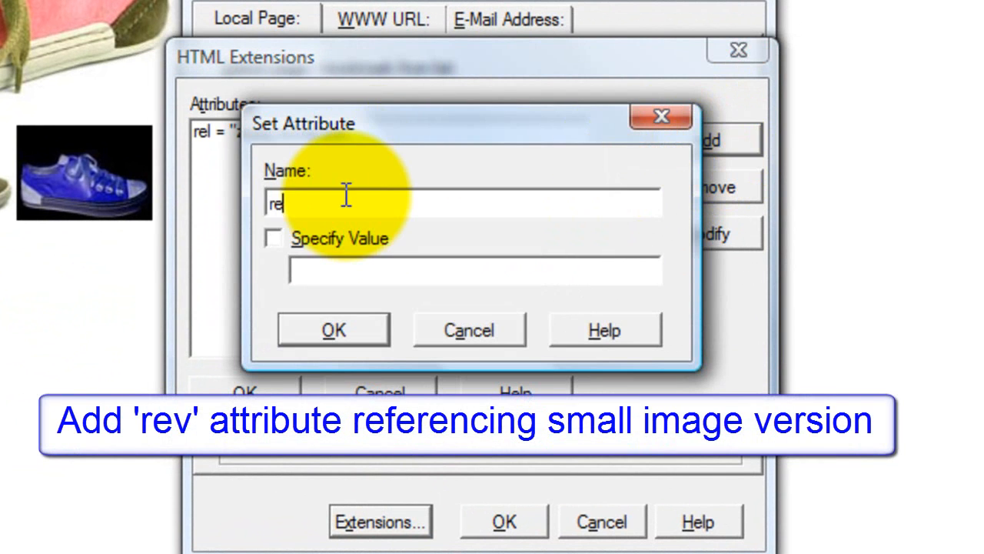
type("v")
left_click(273, 239)
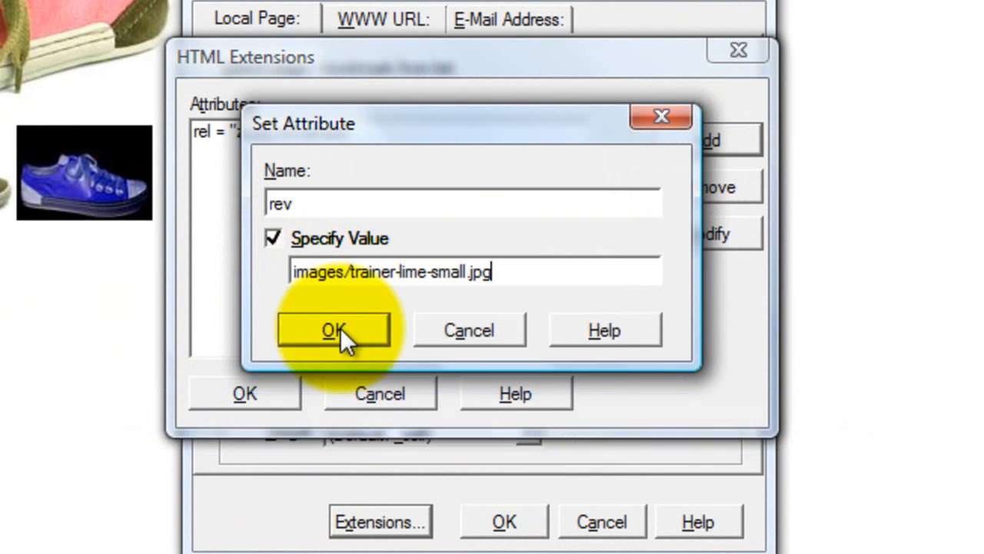
left_click(340, 327)
left_click(229, 393)
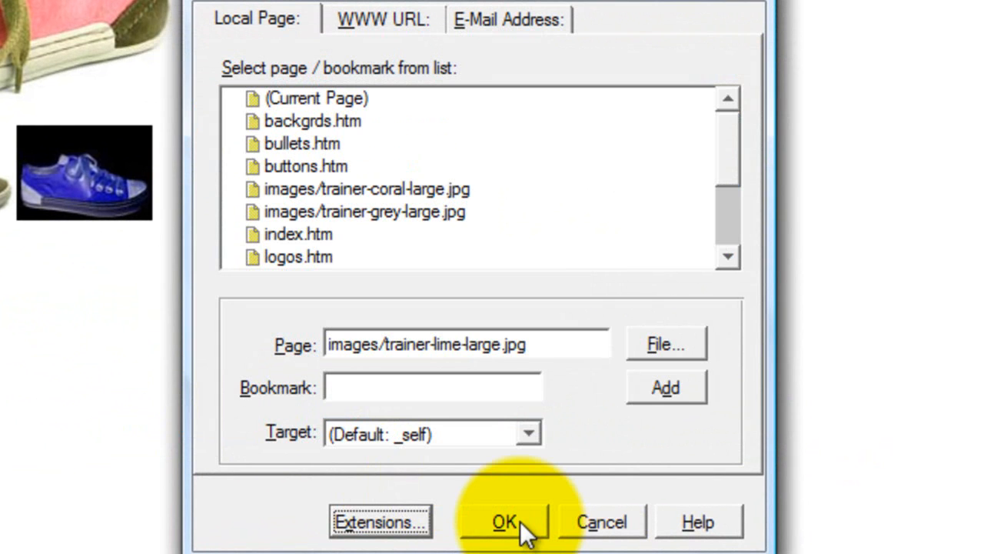
left_click(518, 521)
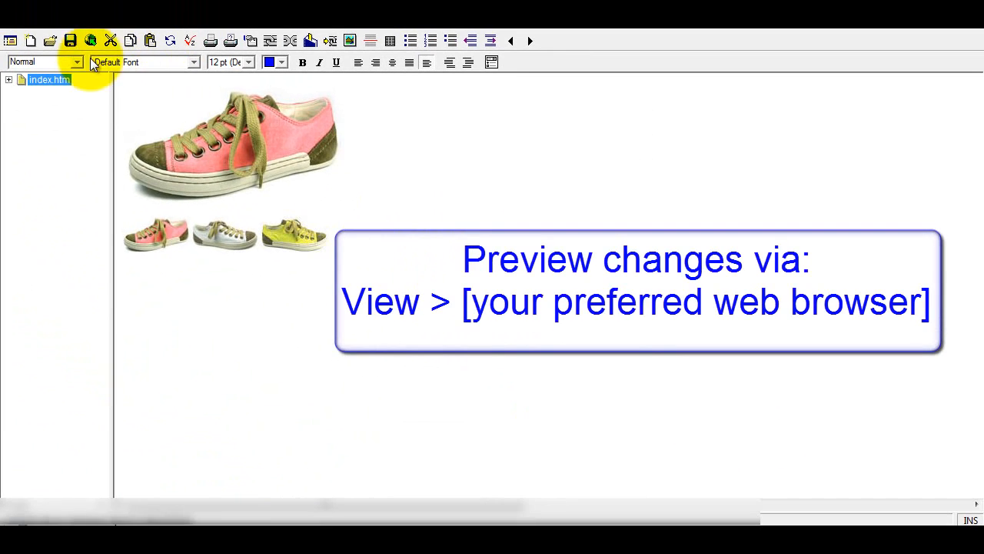
Step: Preview the trainer page in Firefox and test the enlarged pink trainer view
left_click(73, 23)
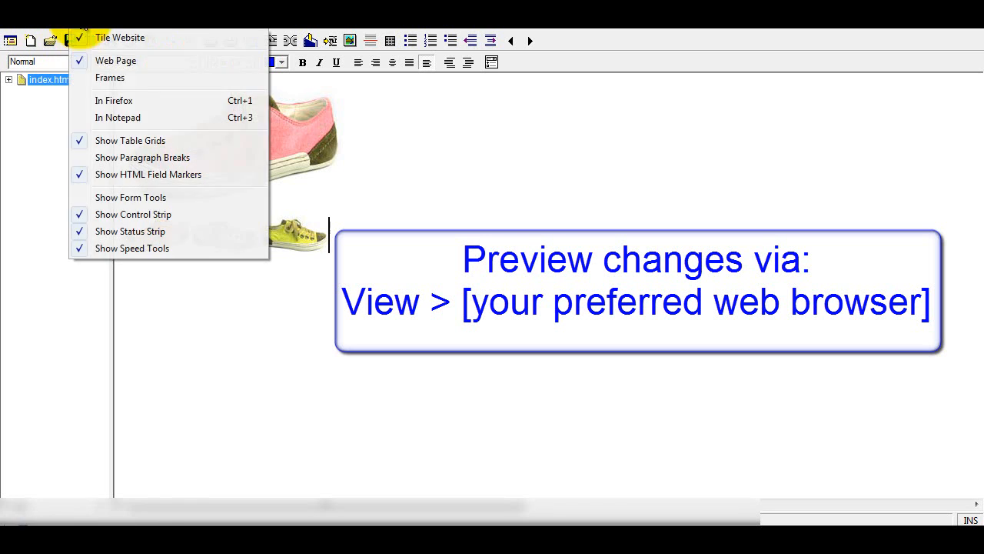
left_click(112, 99)
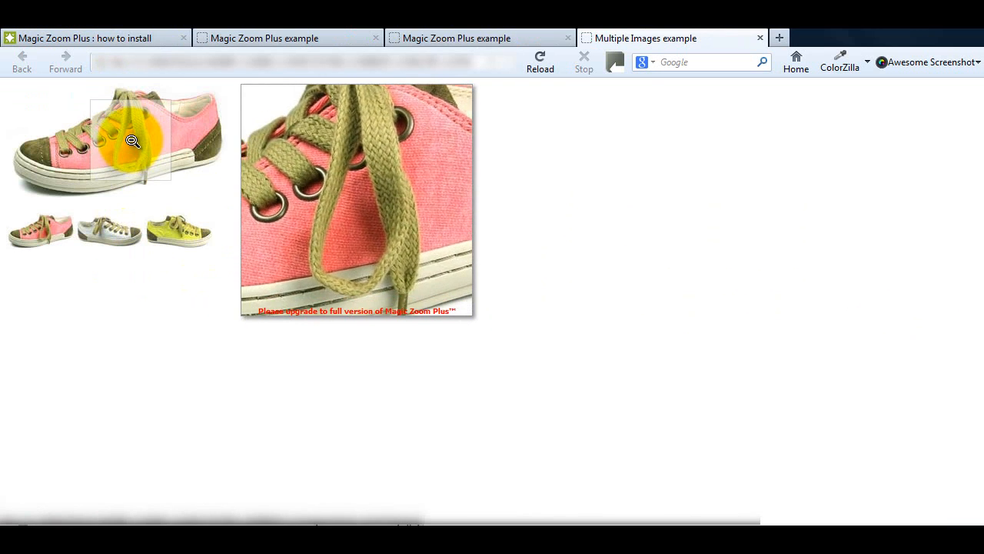
left_click(129, 141)
left_click(375, 264)
Step: Test the yellow and silver thumbnails with zoom, then go back to the pink trainer and the installation guide
left_click(180, 229)
mouse_move(131, 142)
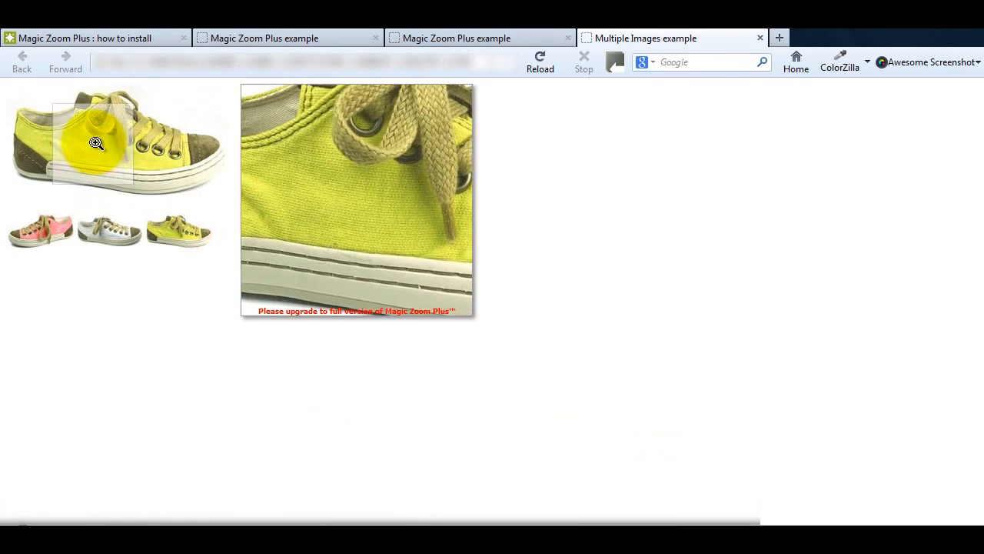
left_click(100, 127)
left_click(267, 264)
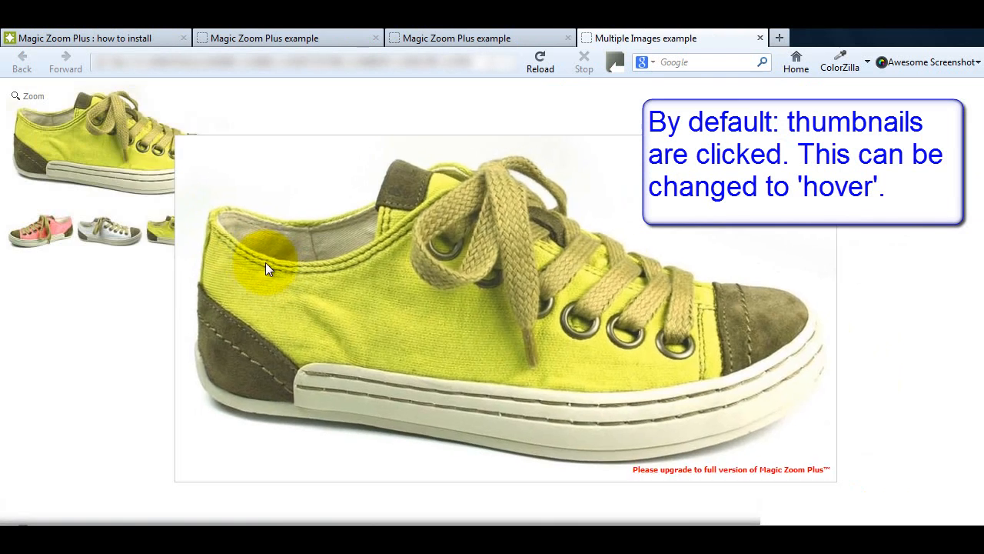
left_click(116, 235)
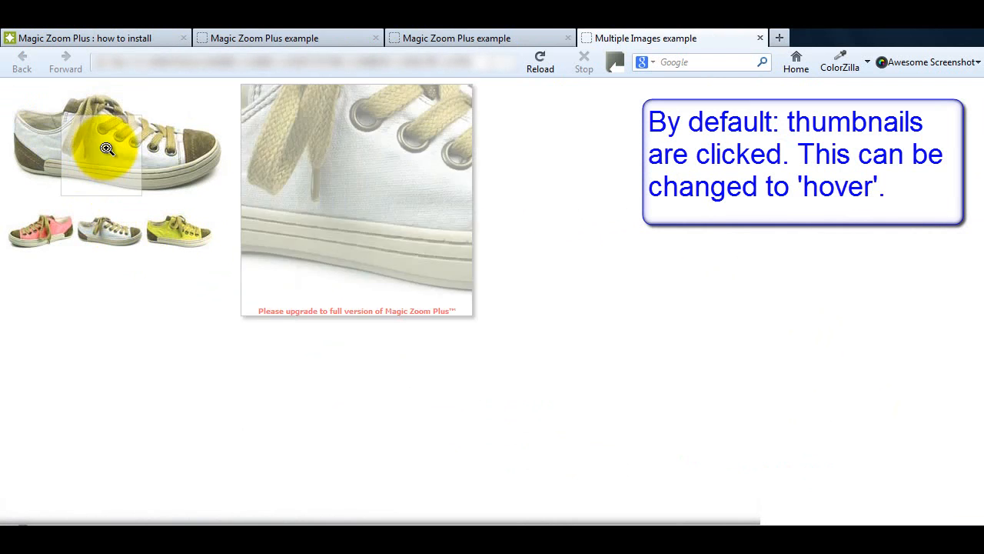
left_click(117, 150)
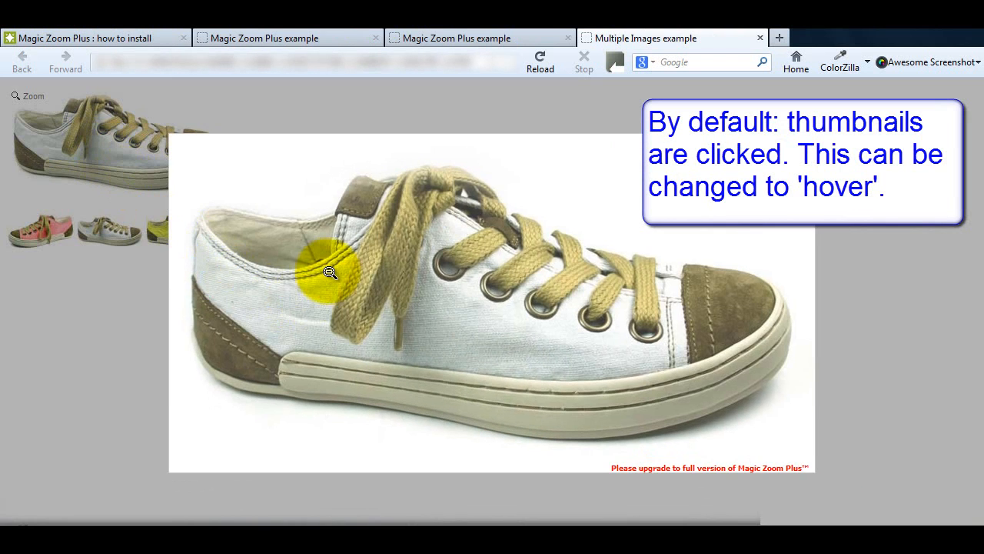
left_click(332, 274)
left_click(50, 233)
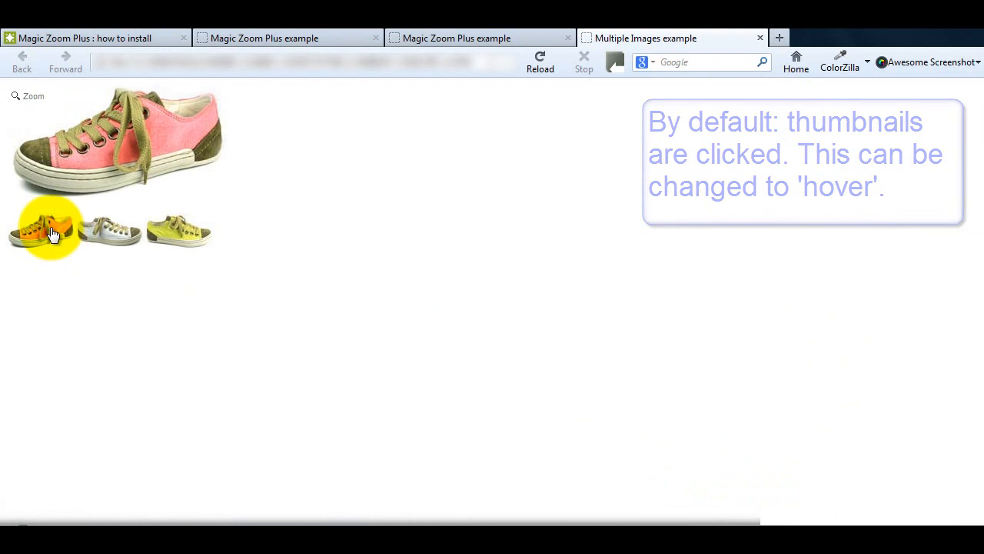
left_click(142, 40)
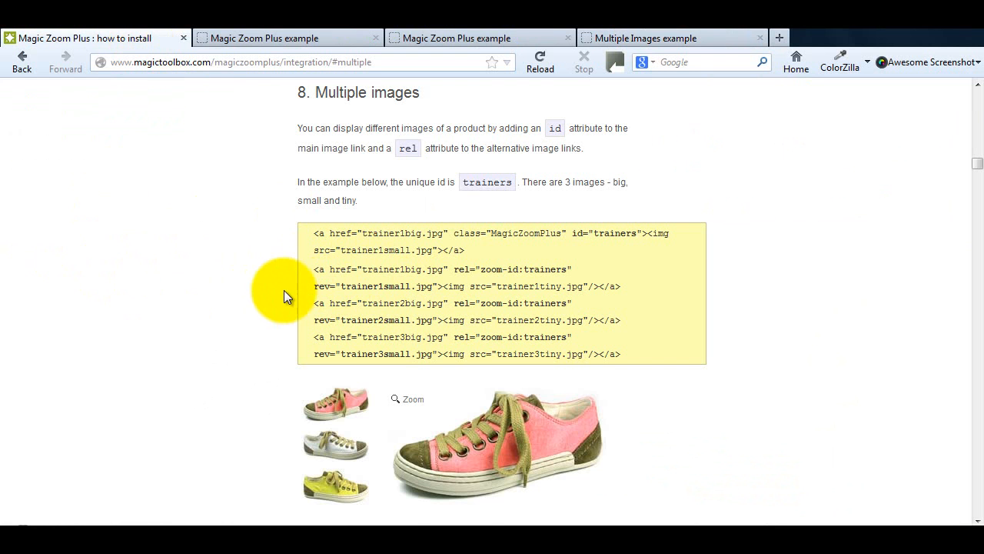
Step: Scroll to the second Multiple images example and highlight rel="selectors-change:mouseover;" in its code
scroll(275, 282, "down", 5)
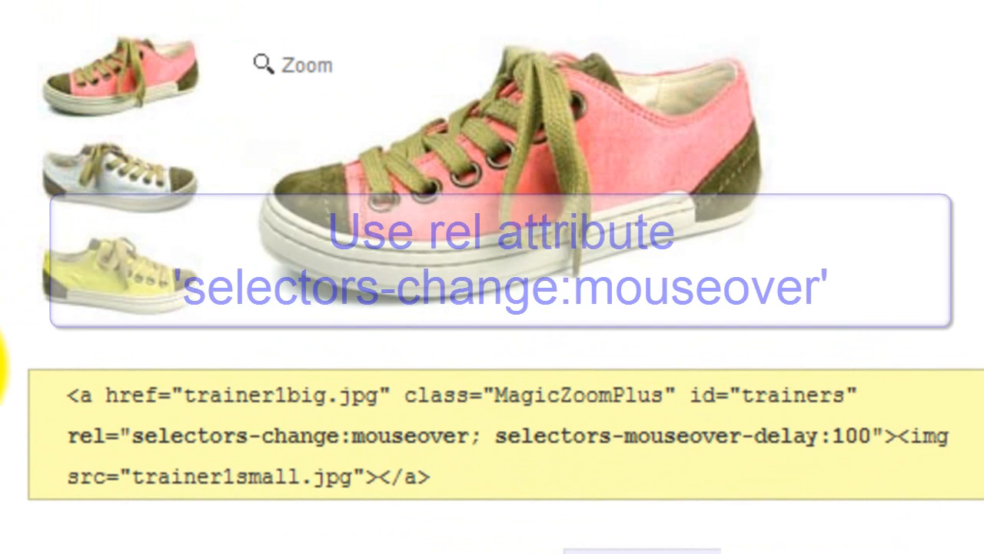
left_click_drag(70, 436, 132, 436)
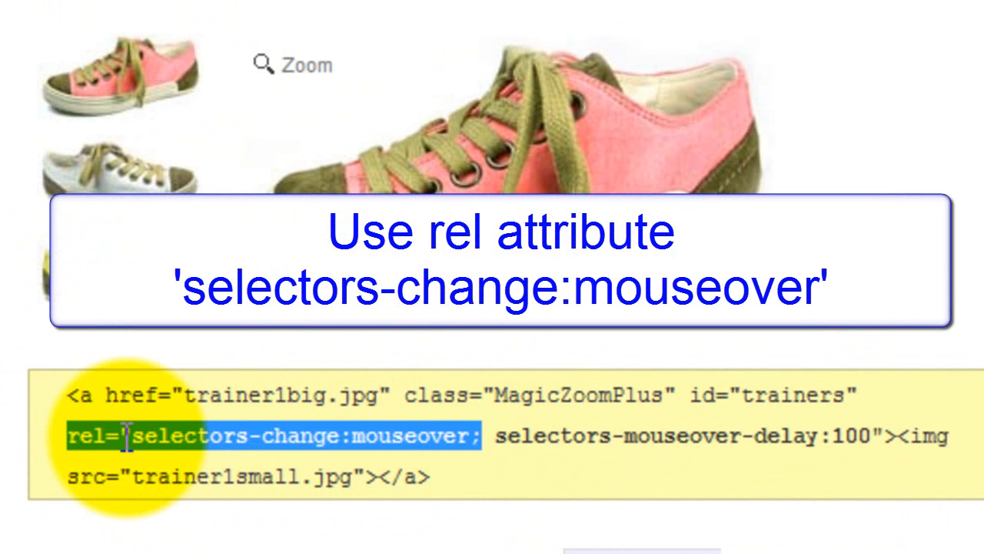
left_click(135, 437)
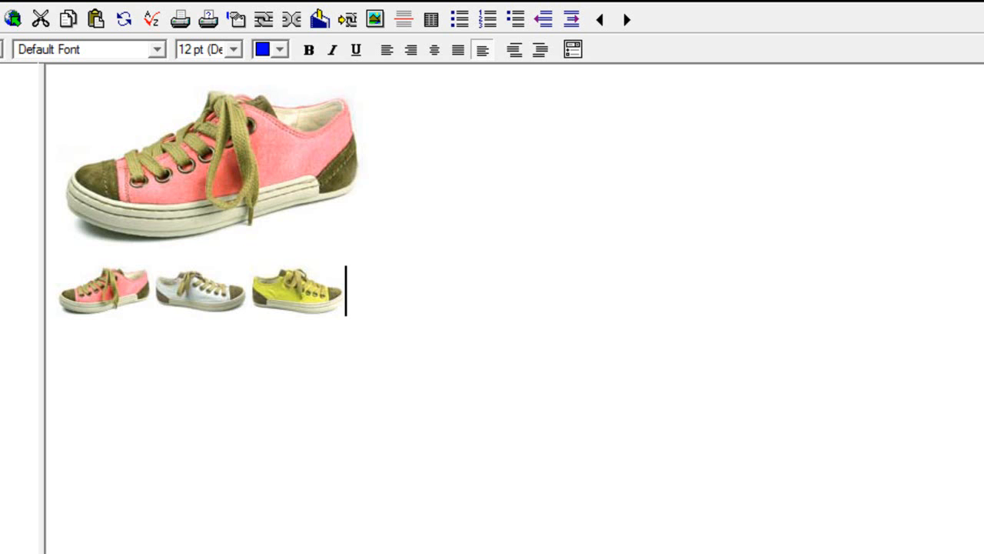
Step: Add rel selectors-change:mouseover to the main trainer image's link and preview the page in Firefox
left_click(227, 163)
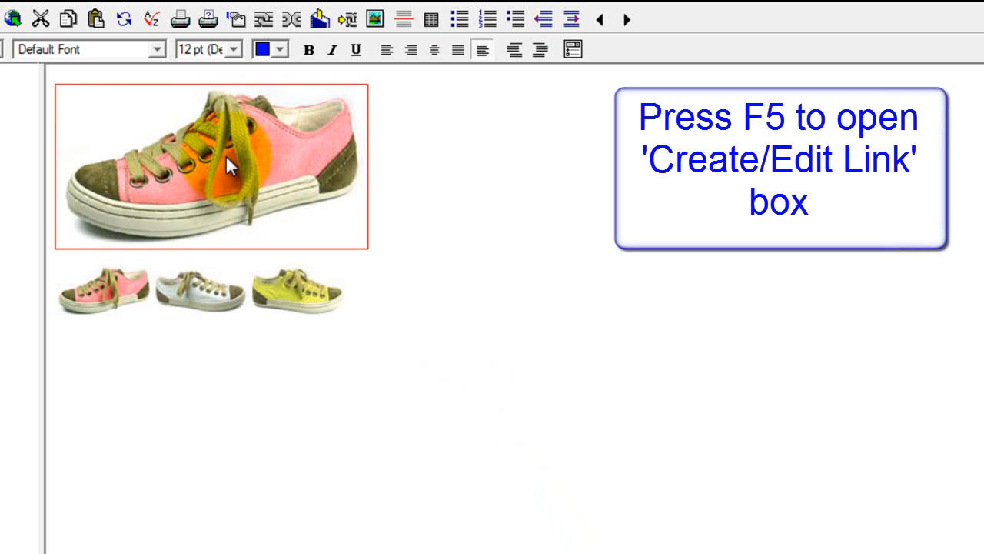
key("F5")
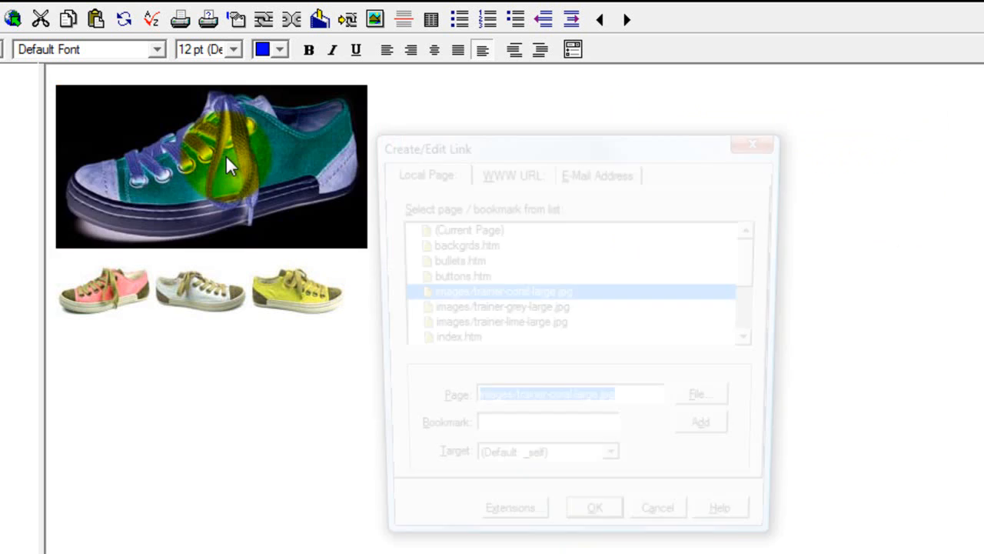
left_click(514, 532)
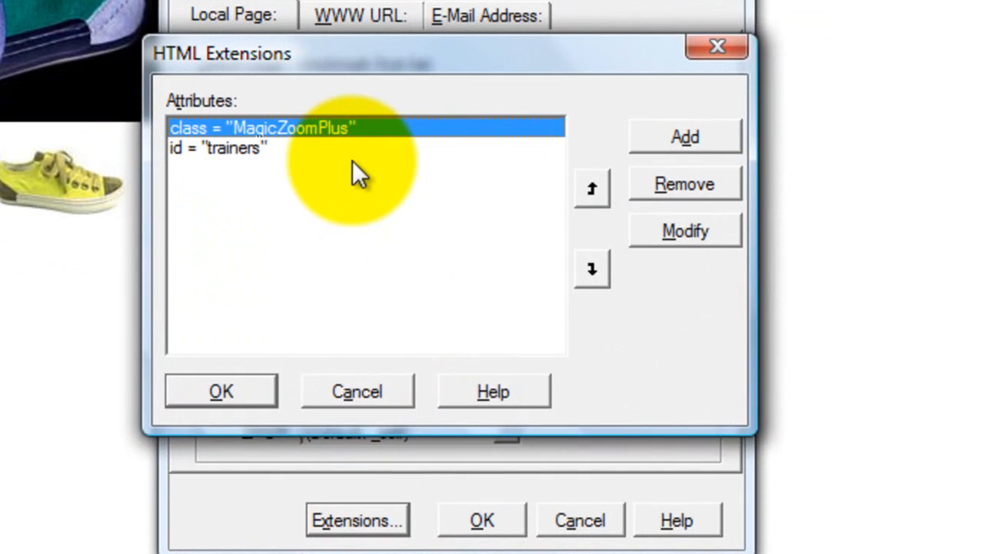
left_click(734, 260)
type("re")
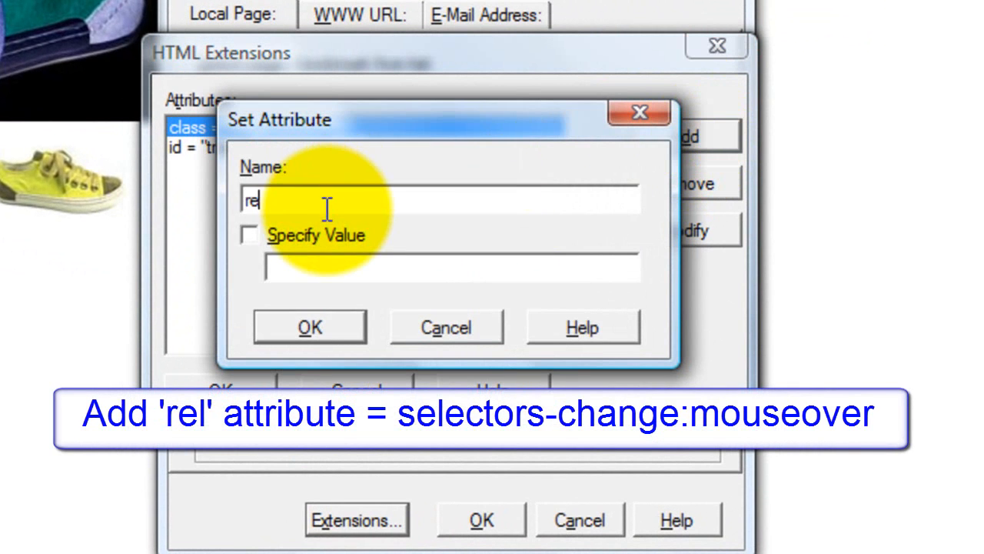
type("l")
left_click(248, 234)
left_click(286, 268)
type("selectors-change")
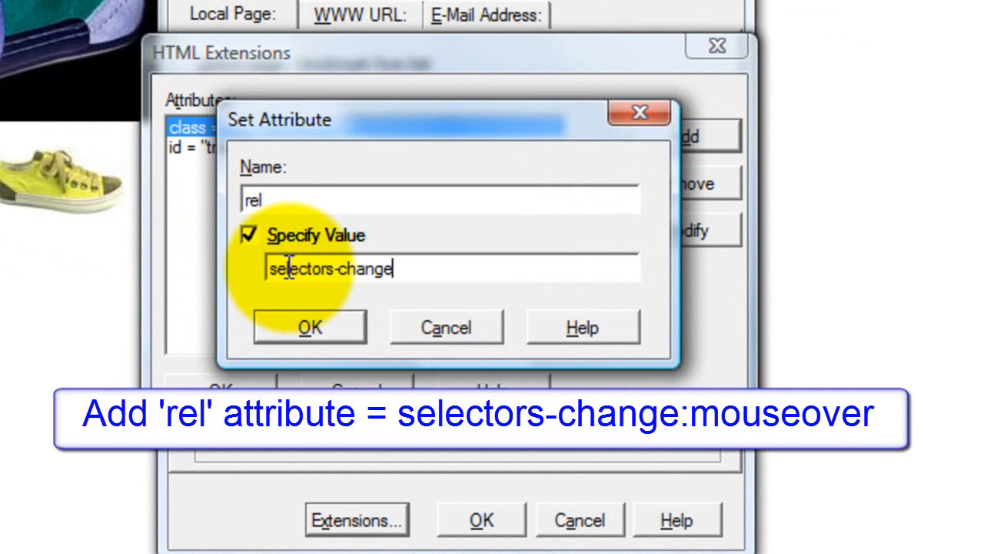
type(":mouseover")
left_click(311, 327)
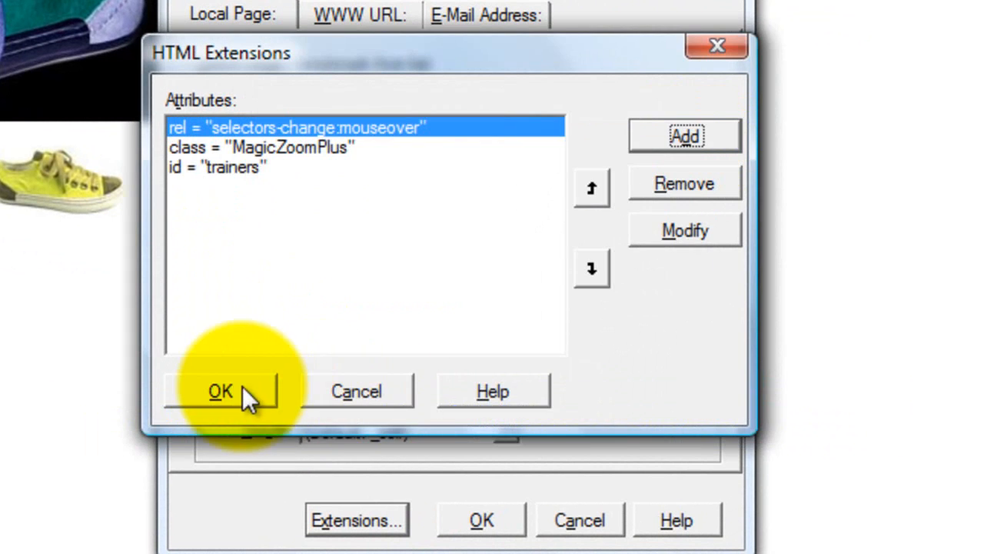
left_click(243, 389)
left_click(511, 413)
left_click(93, 25)
left_click(105, 97)
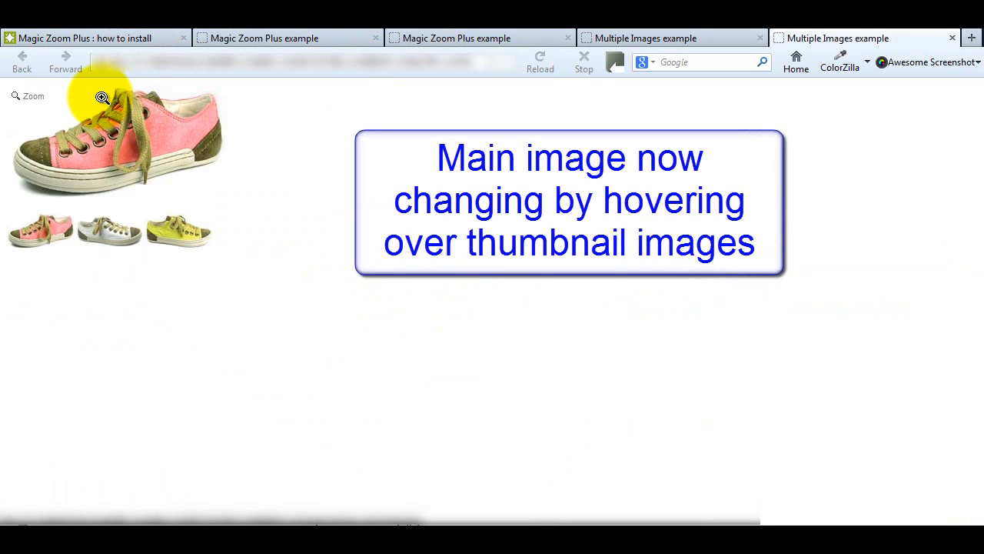
Step: Hover over the thumbnails to check that the main trainer image swaps
mouse_move(107, 225)
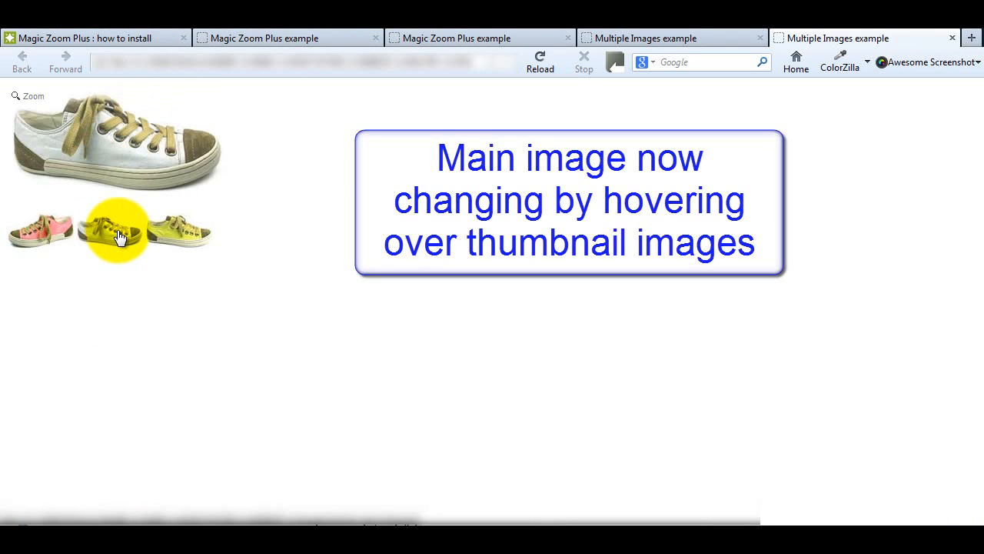
mouse_move(179, 233)
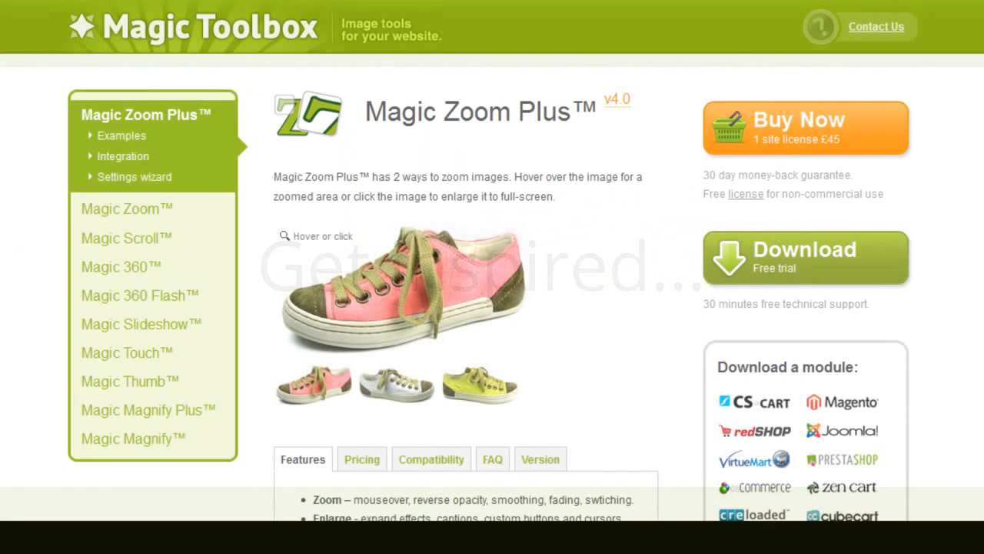
Step: Browse down through the Magic Zoom Plus examples page
left_click(121, 136)
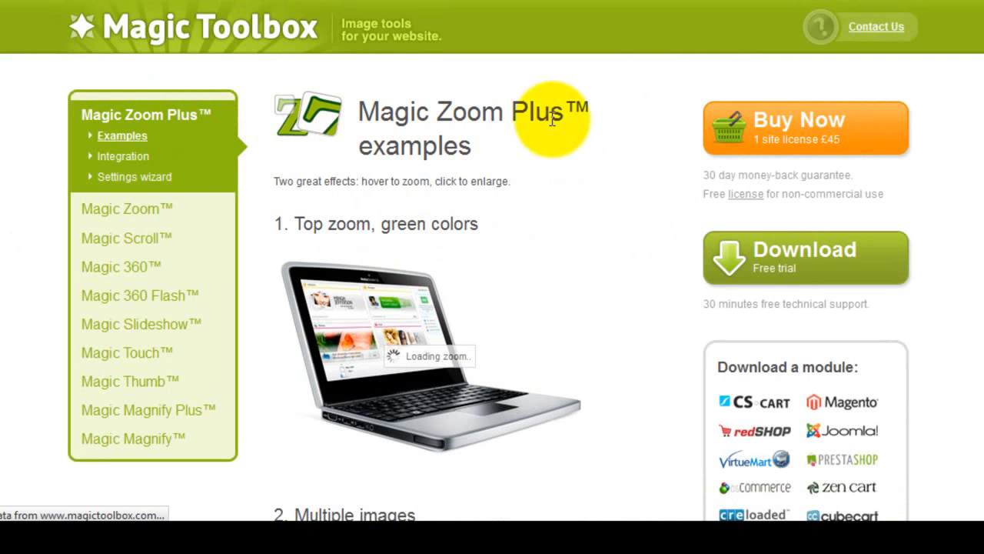
scroll(260, 176, "down", 7)
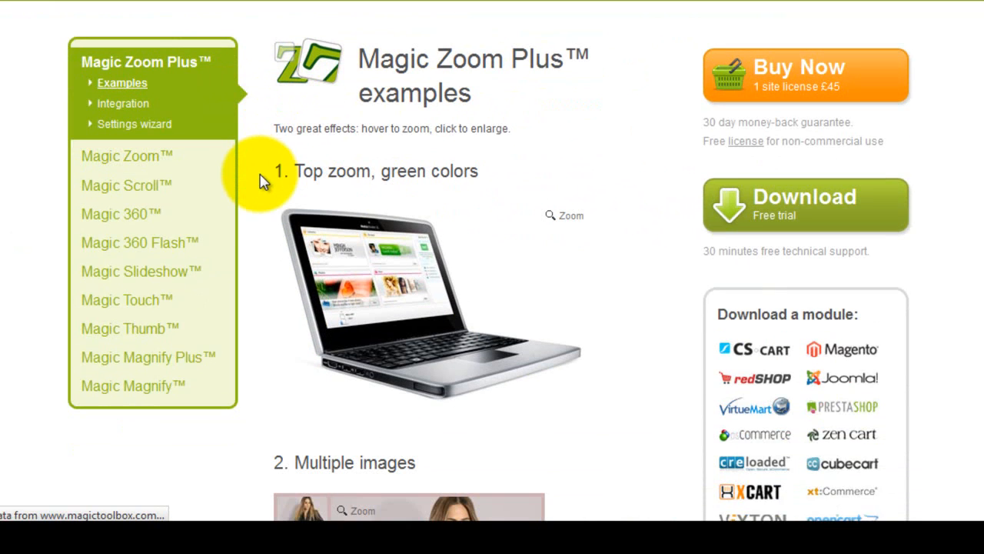
scroll(258, 262, "down", 16)
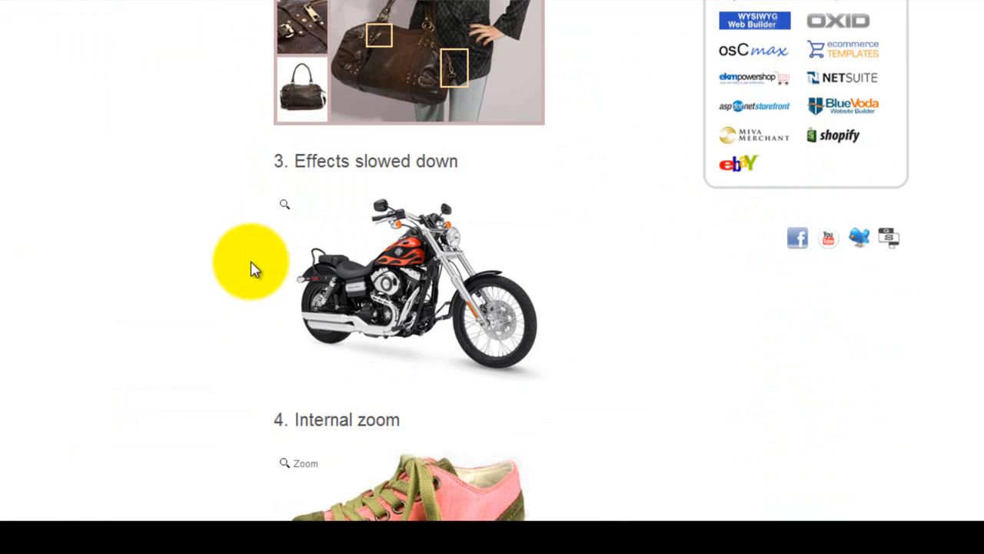
scroll(240, 290, "down", 3)
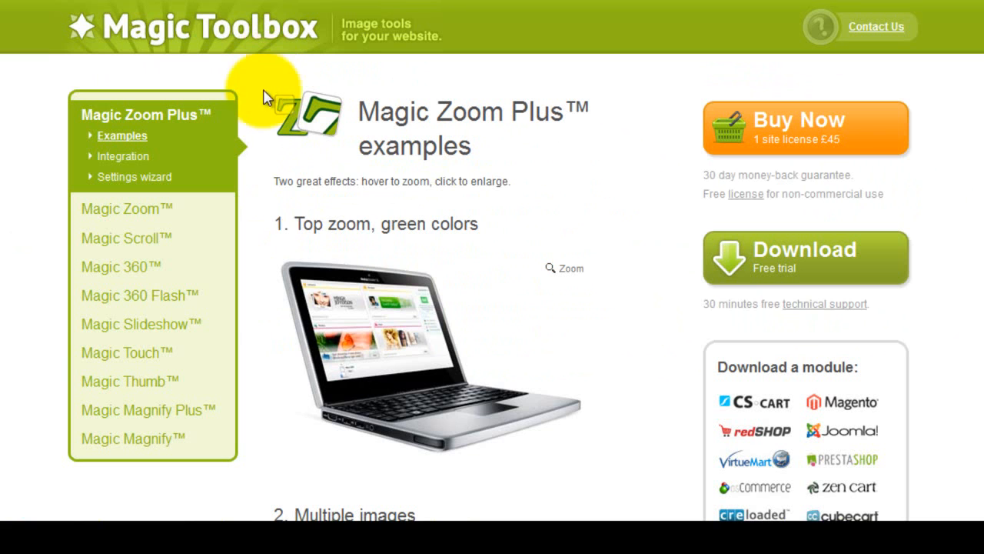
Step: Scroll through the Magic Zoom Plus integration page, then go to Contact Us
left_click(127, 163)
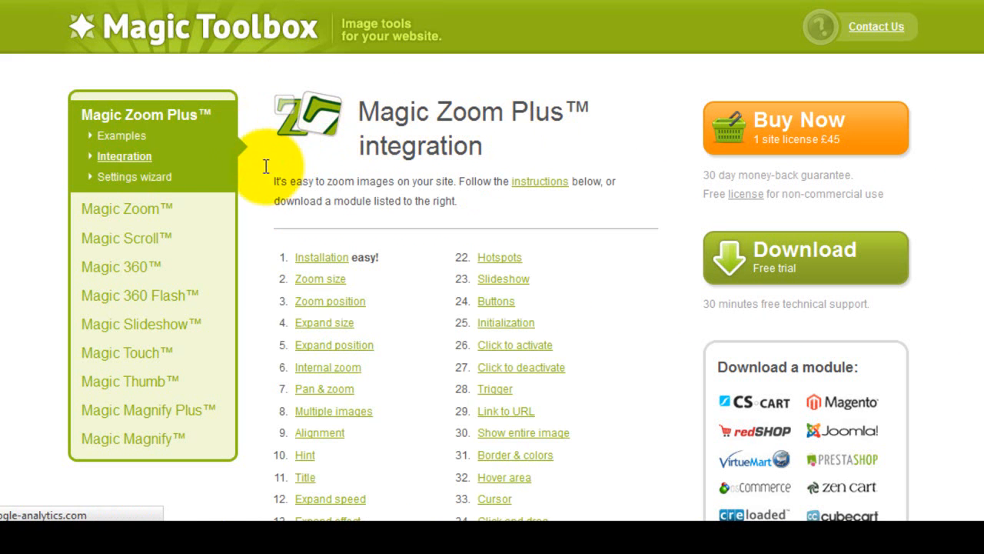
scroll(266, 191, "down", 8)
scroll(266, 191, "down", 15)
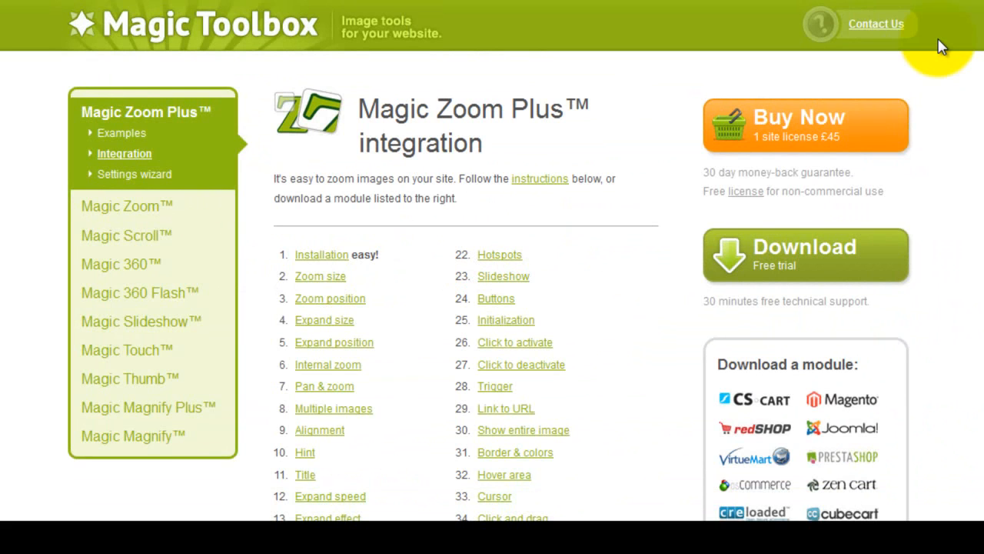
left_click(875, 25)
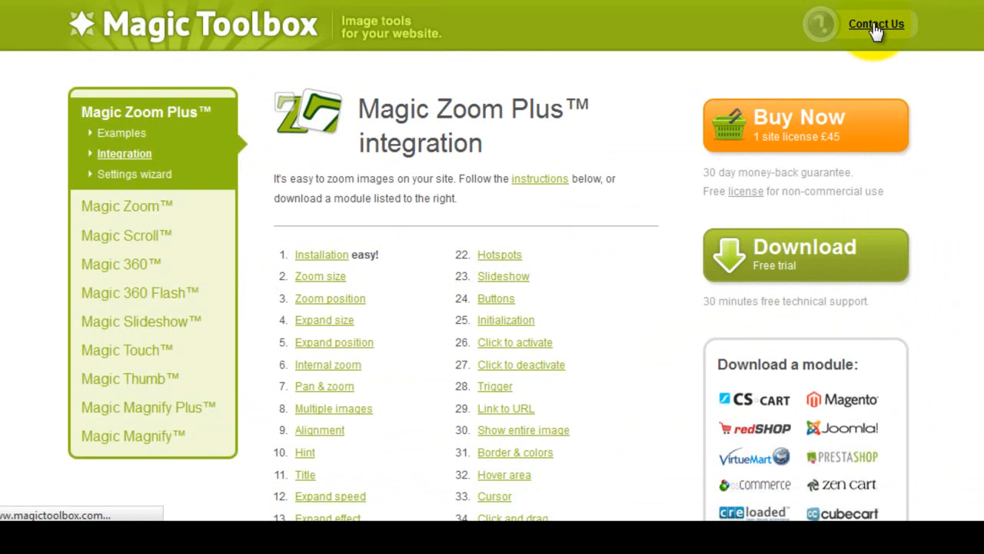